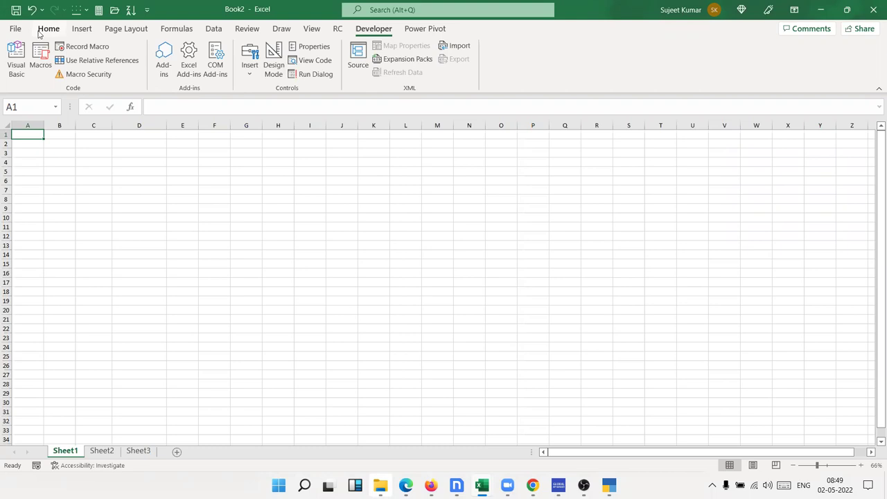
# Step: Browse the new-workbook templates and preview the Gantt project planner, then return to the sheet
pyautogui.click(47, 30)
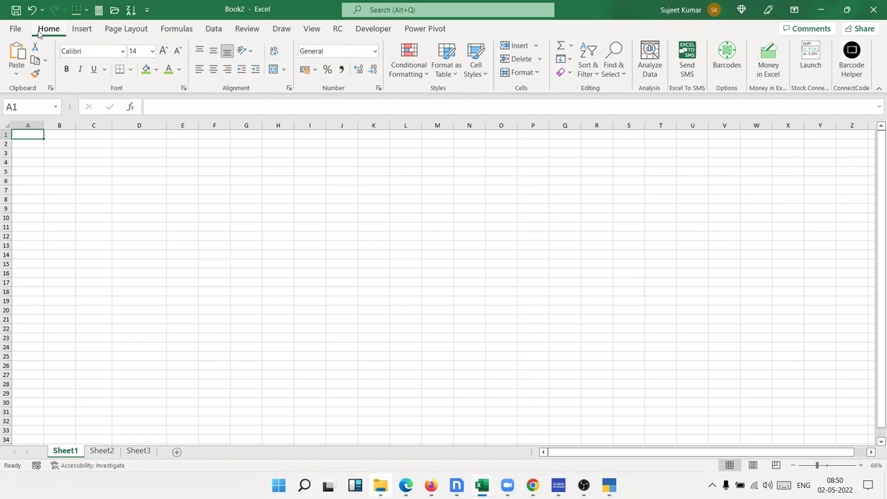
pyautogui.click(10, 34)
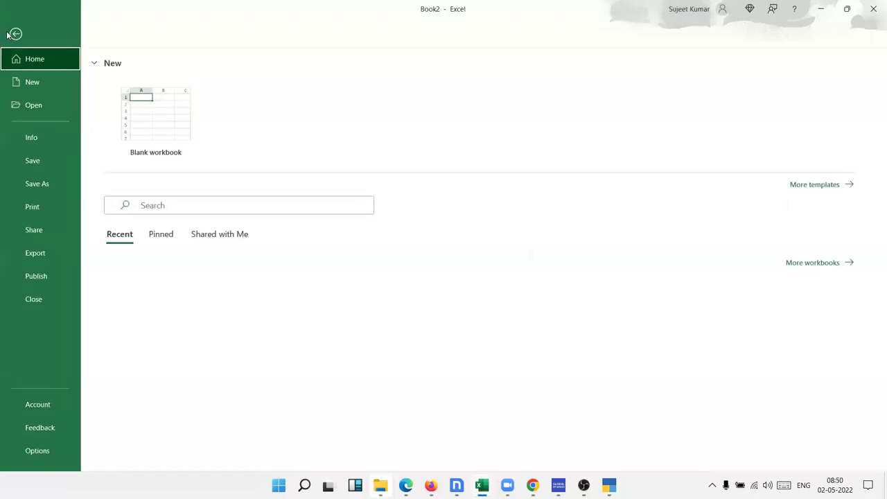
pyautogui.click(32, 82)
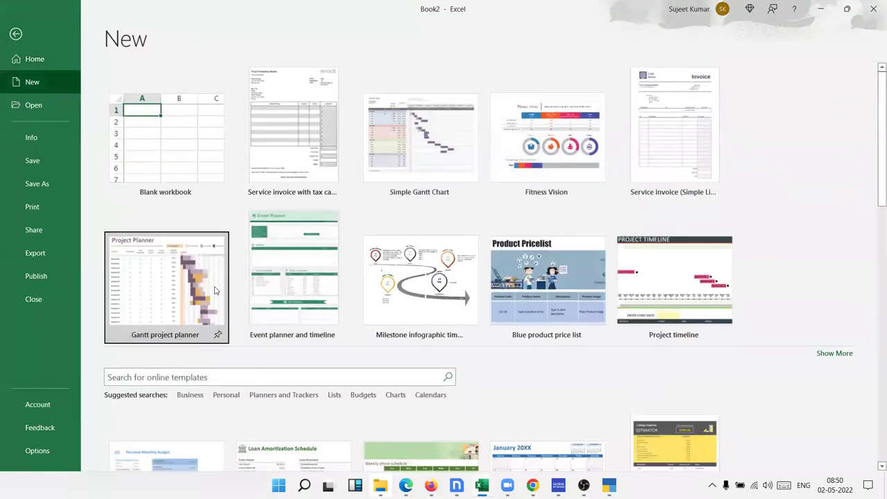
pyautogui.click(213, 288)
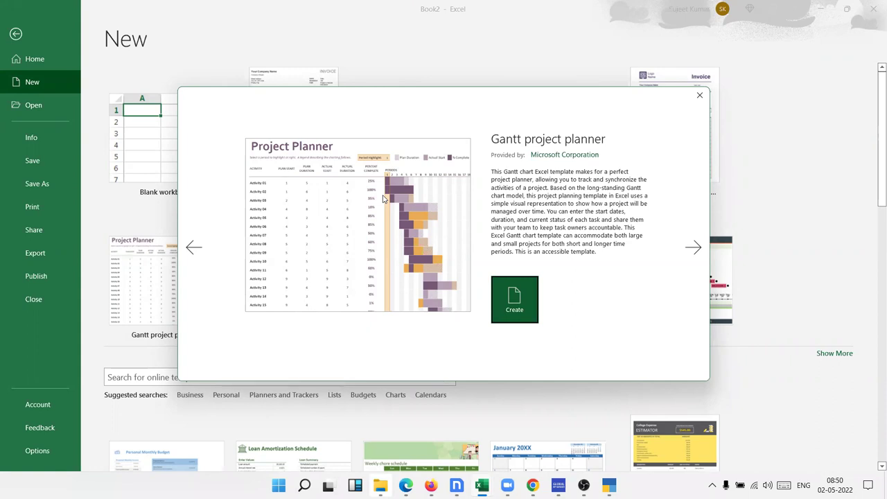
pyautogui.click(699, 95)
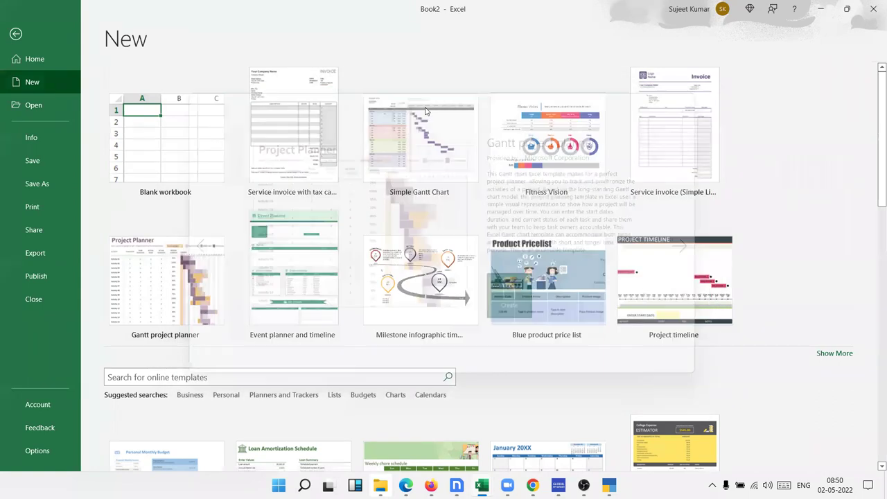
pyautogui.click(15, 33)
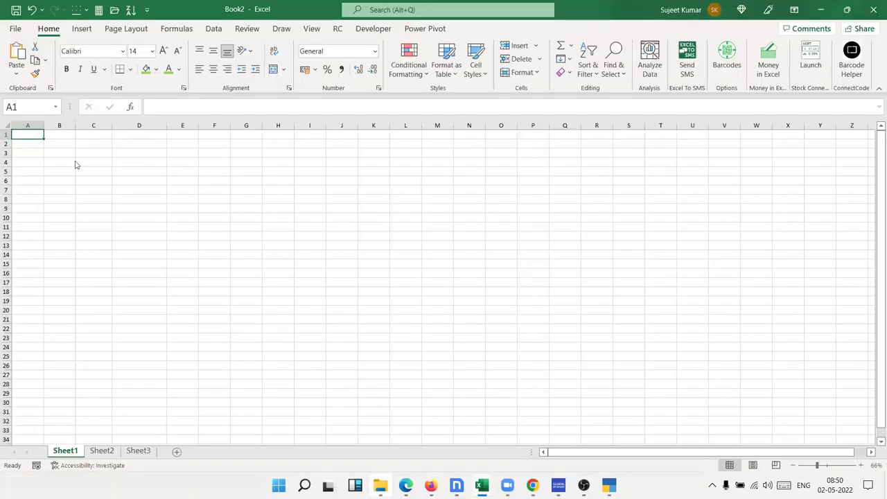
# Step: Zoom the empty sheet to 310% so large cells around column D fill the view
pyautogui.moveTo(76, 164); pyautogui.dragTo(315, 273)
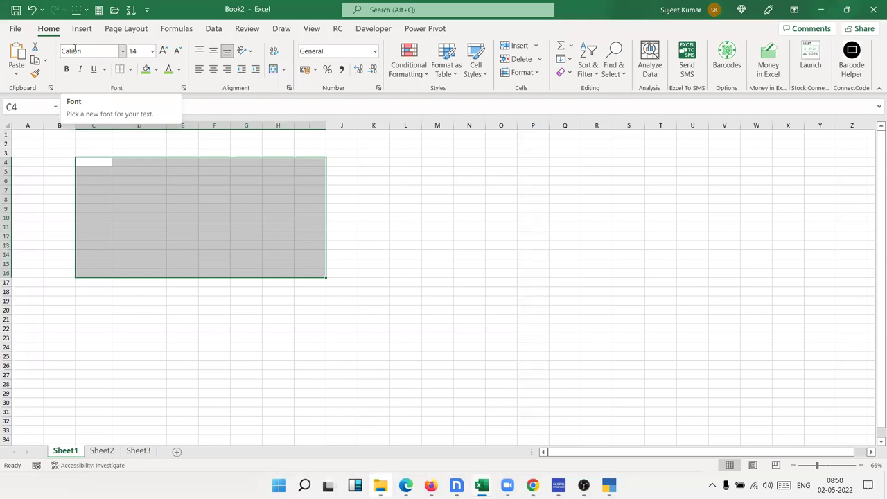
pyautogui.click(209, 230)
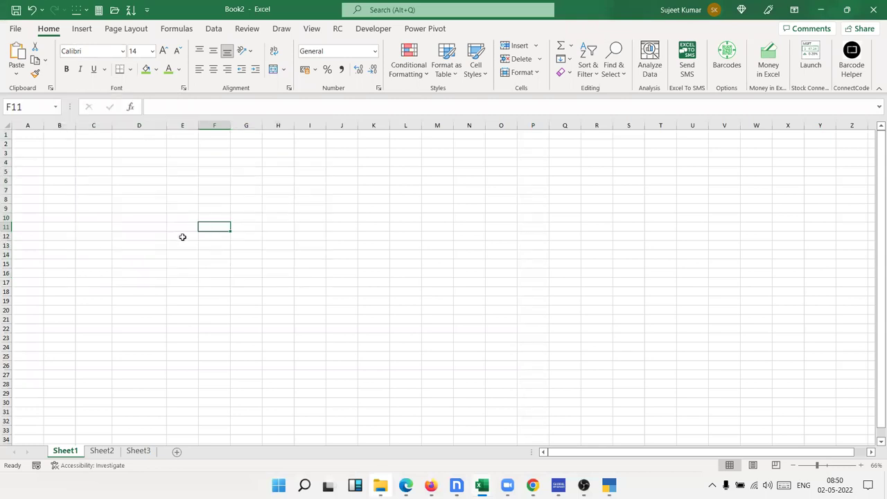
pyautogui.scroll(3, 114, 251)
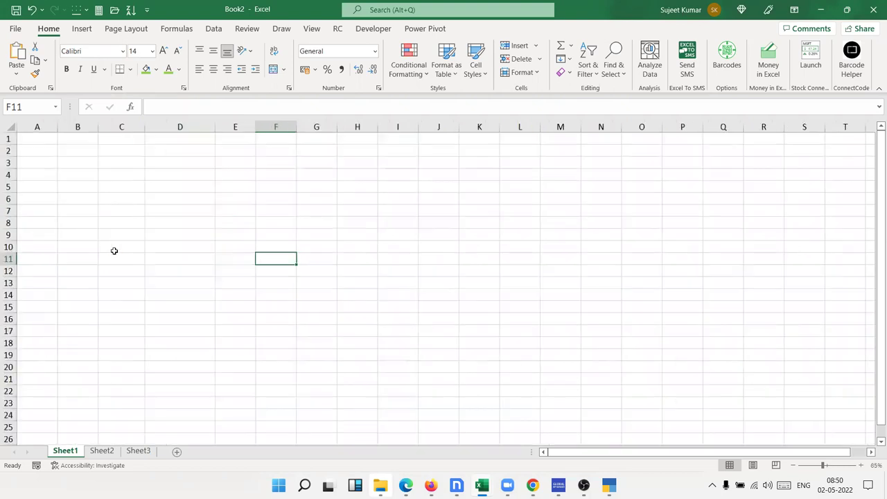
pyautogui.scroll(3, 96, 220)
pyautogui.scroll(1, 97, 219)
pyautogui.scroll(1, 96, 220)
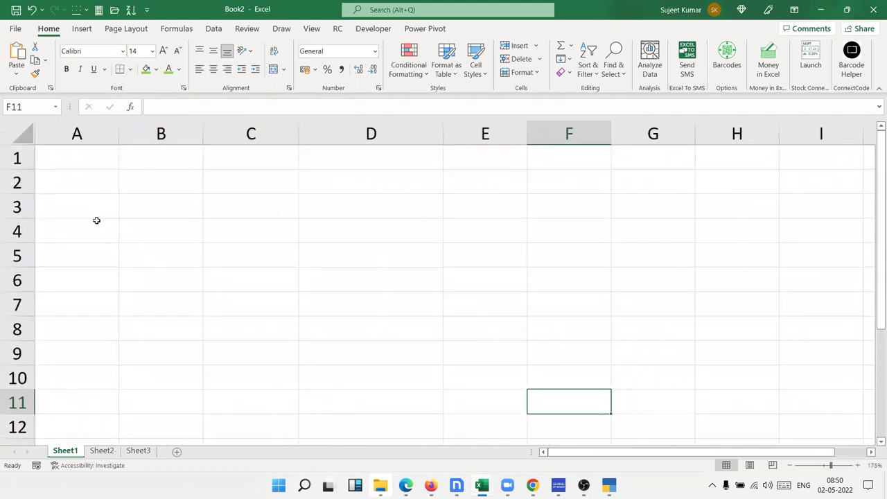
pyautogui.scroll(3, 96, 219)
pyautogui.scroll(3, 97, 220)
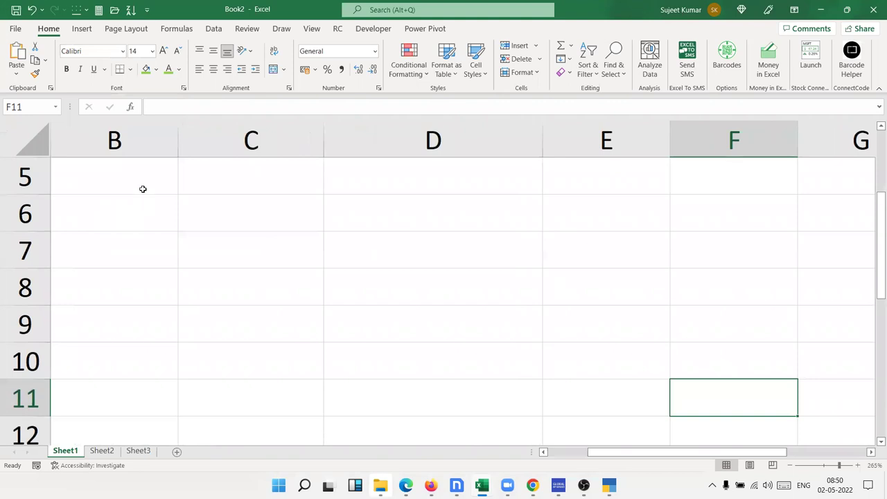
pyautogui.scroll(2, 143, 189)
pyautogui.scroll(1, 149, 193)
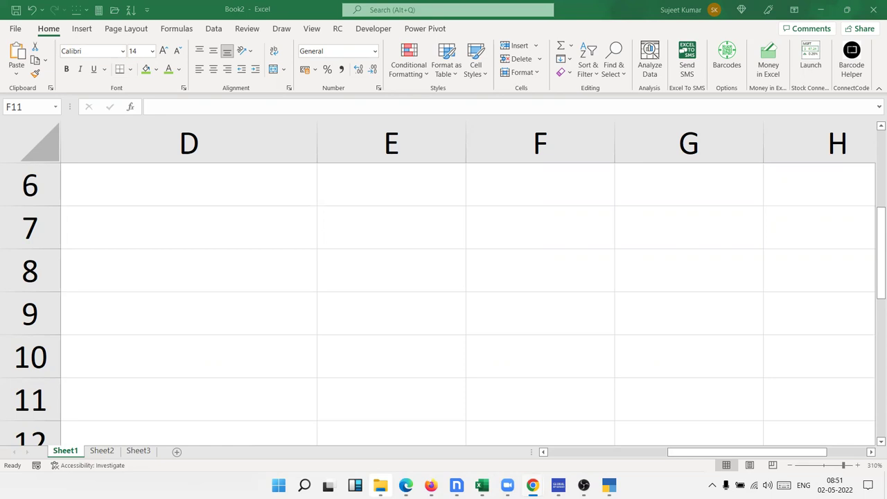
pyautogui.click(267, 219)
# Step: Enter 10th in D7 and format its 'th' as superscript
pyautogui.write('10th')
pyautogui.press('Return')
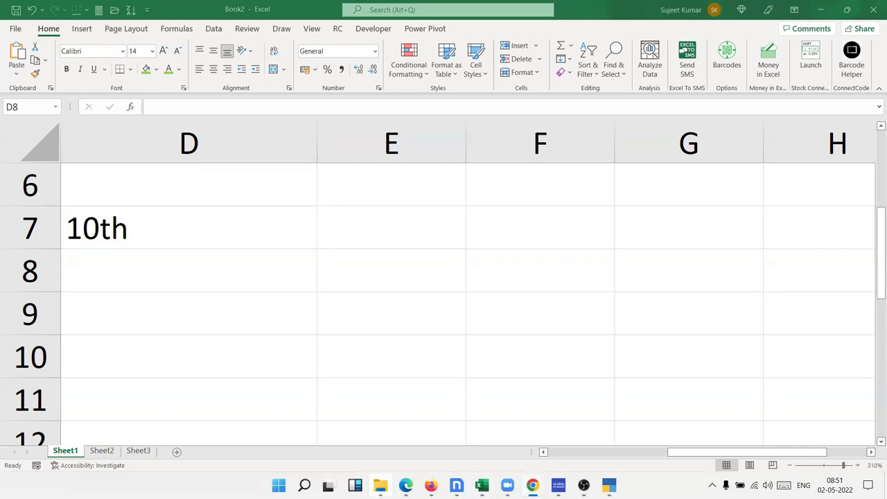
pyautogui.click(130, 222)
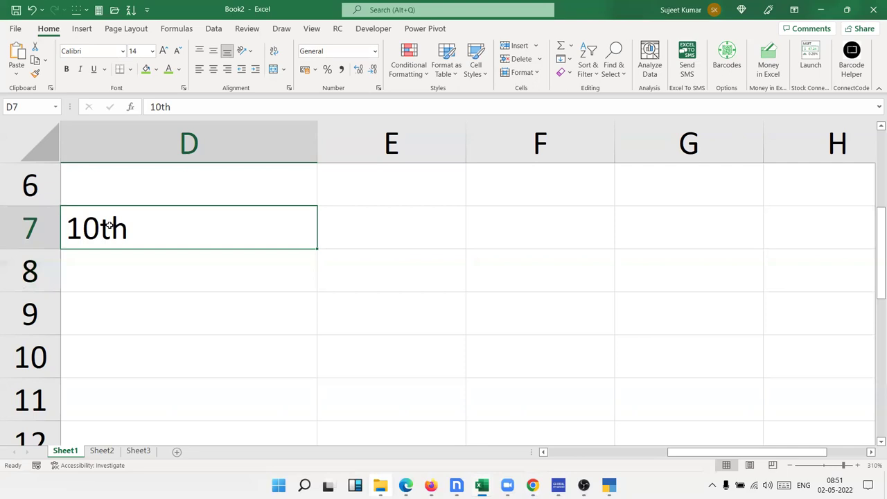
pyautogui.doubleClick(108, 225)
pyautogui.moveTo(101, 225); pyautogui.dragTo(128, 226)
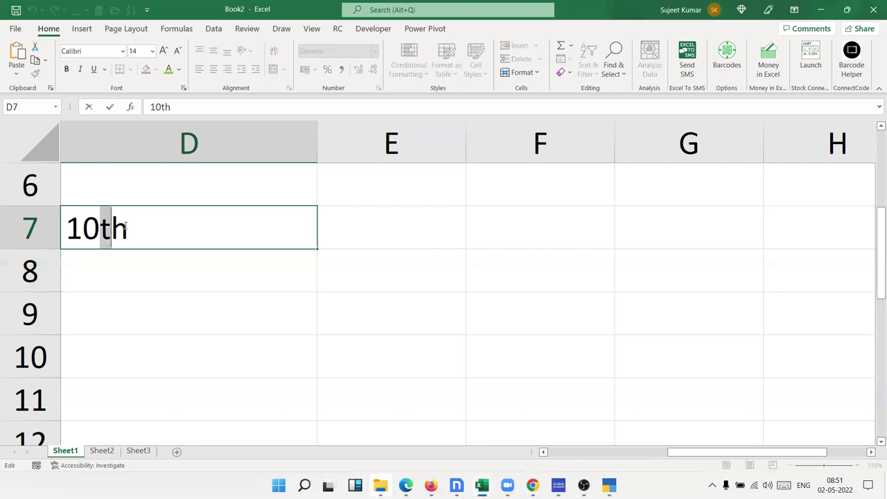
pyautogui.rightClick(123, 227)
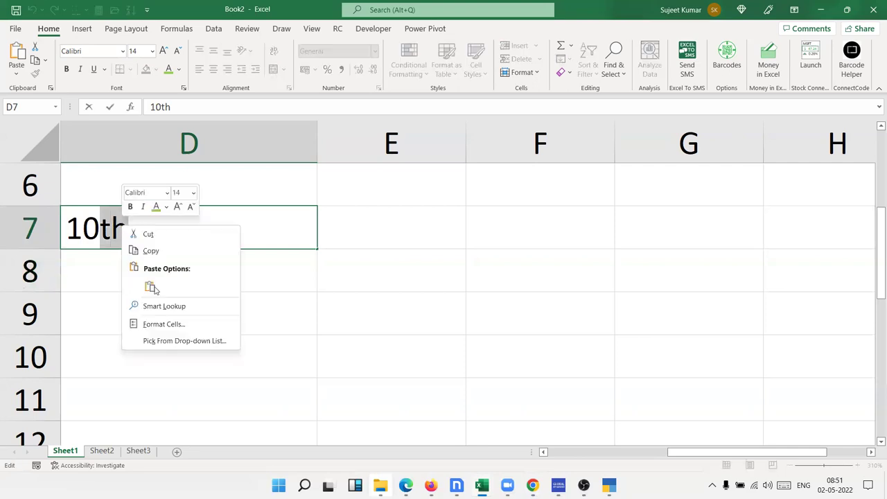
pyautogui.click(155, 324)
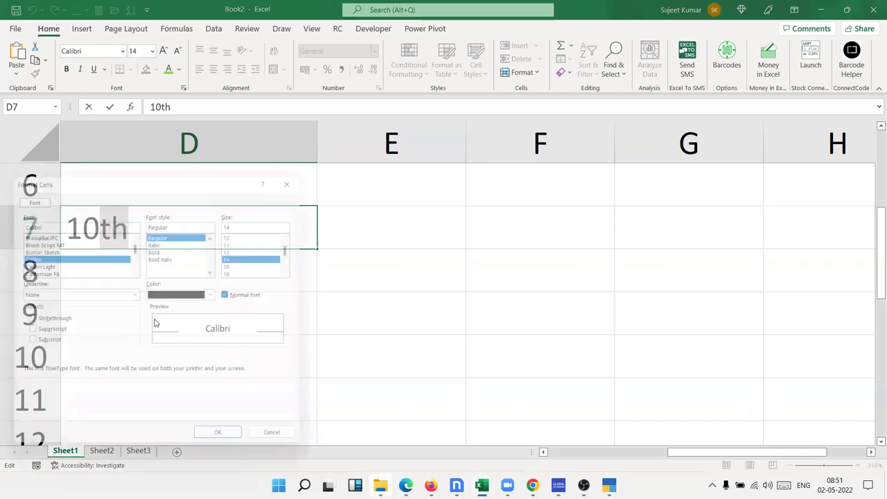
pyautogui.moveTo(90, 174); pyautogui.dragTo(353, 159)
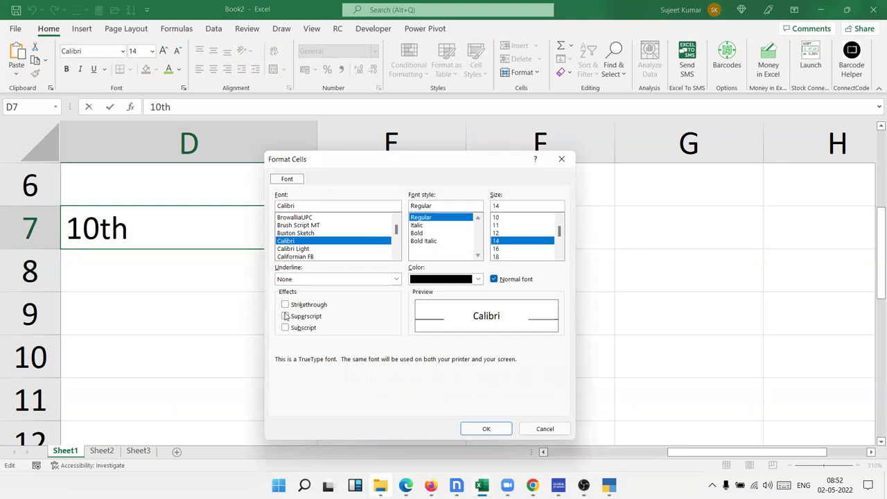
pyautogui.click(285, 316)
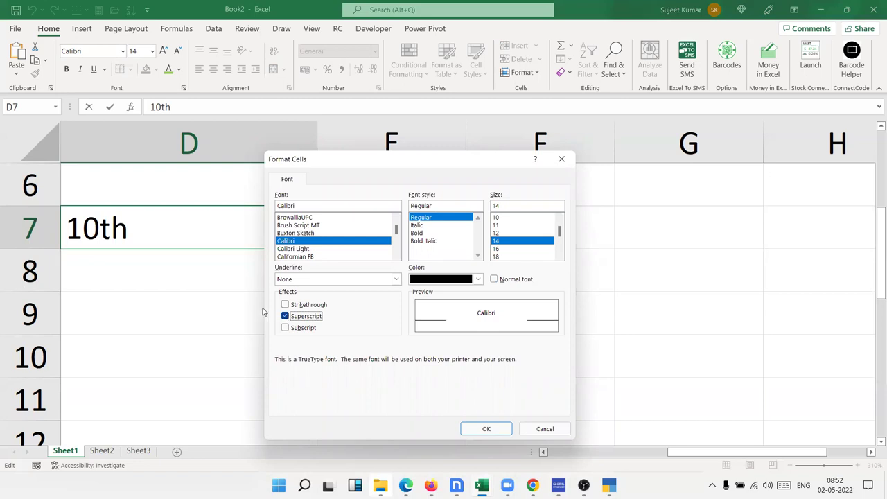
pyautogui.click(470, 429)
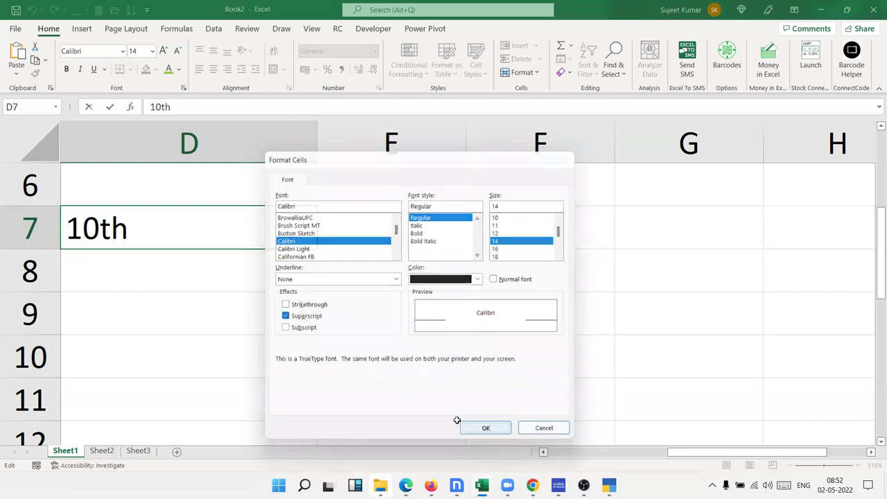
pyautogui.click(102, 265)
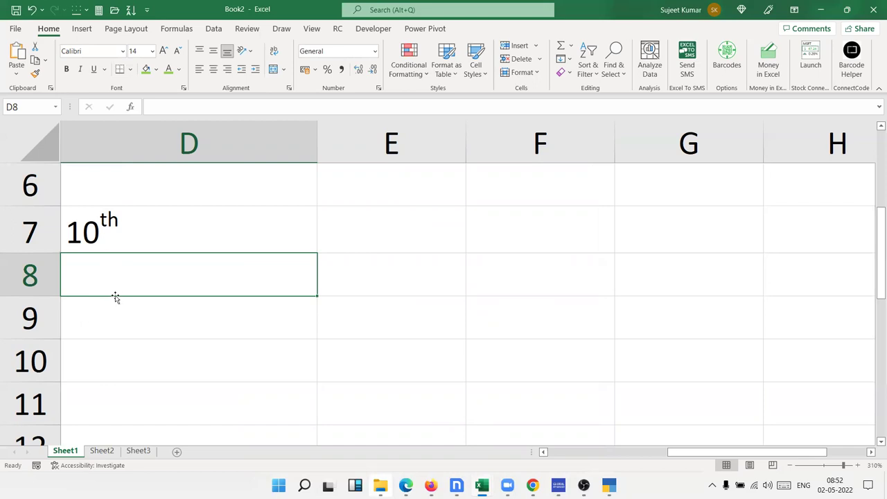
# Step: Enter 10o in D8 and raise the 'o' to superscript, giving a degree-style 10°
pyautogui.write('10')
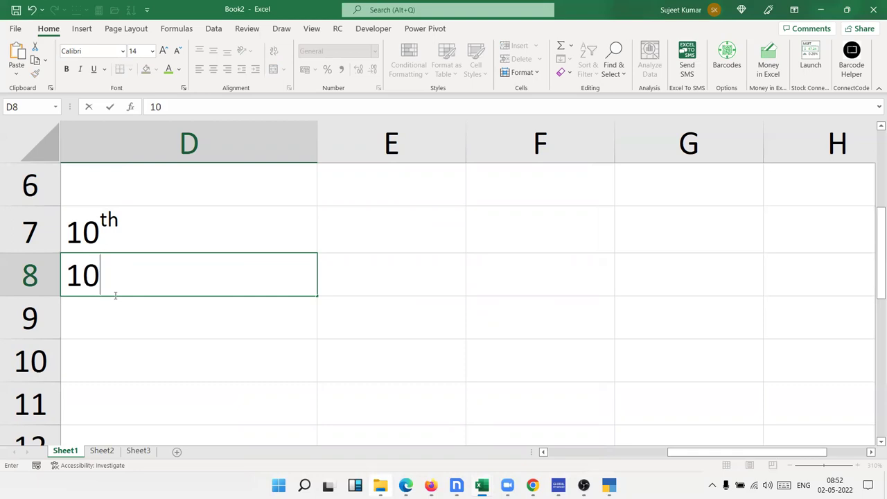
pyautogui.write('o')
pyautogui.click(102, 277)
pyautogui.click(143, 355)
pyautogui.click(115, 306)
pyautogui.doubleClick(108, 278)
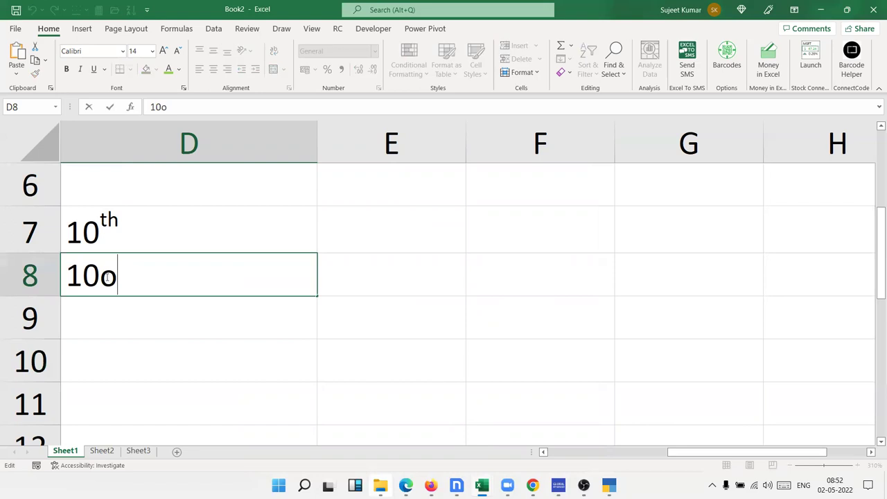
pyautogui.hotkey('shift', 'Left')
pyautogui.rightClick(113, 278)
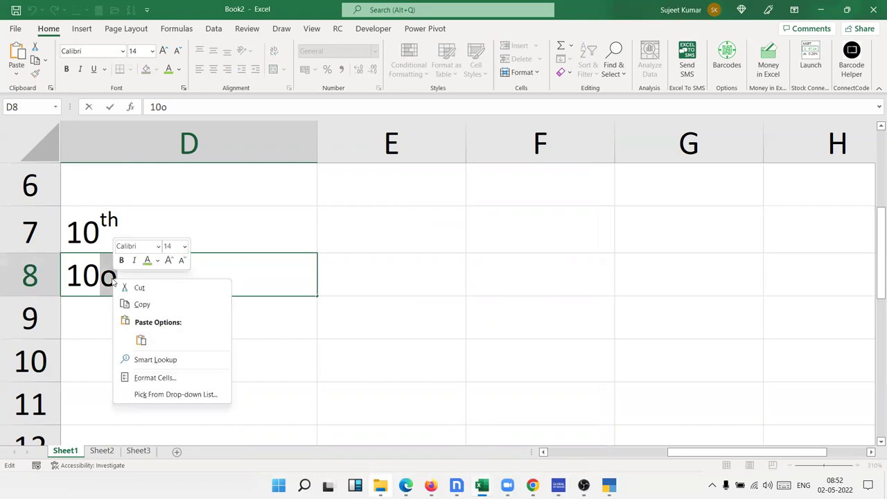
pyautogui.click(153, 378)
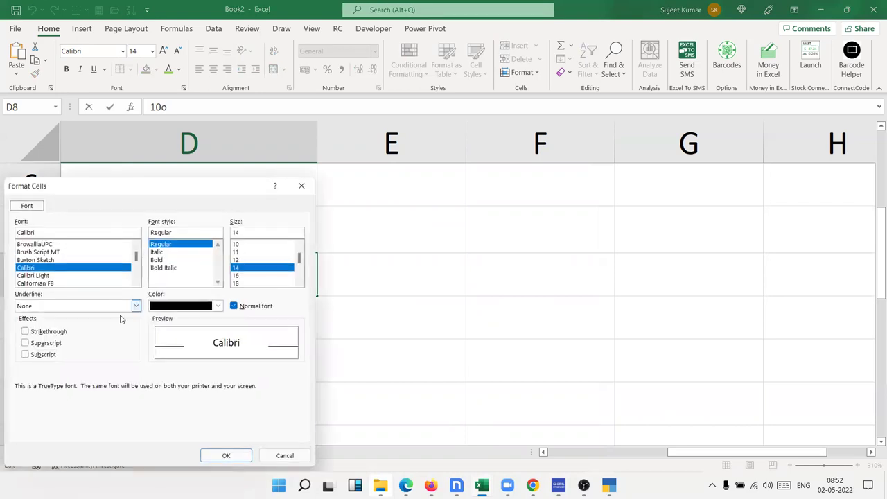
pyautogui.click(25, 342)
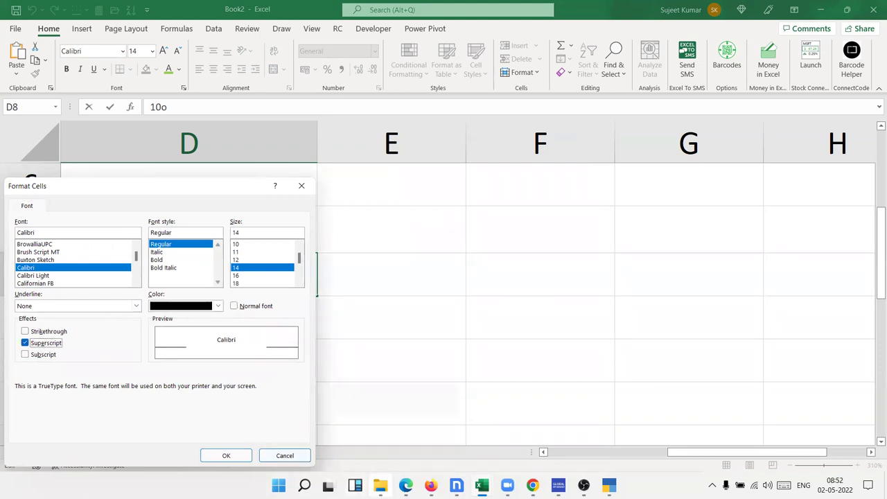
pyautogui.click(229, 454)
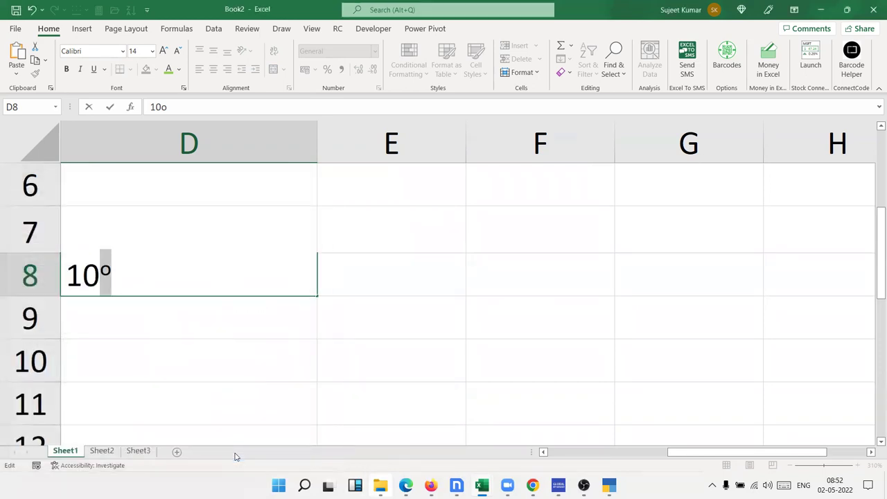
pyautogui.click(201, 402)
pyautogui.click(164, 335)
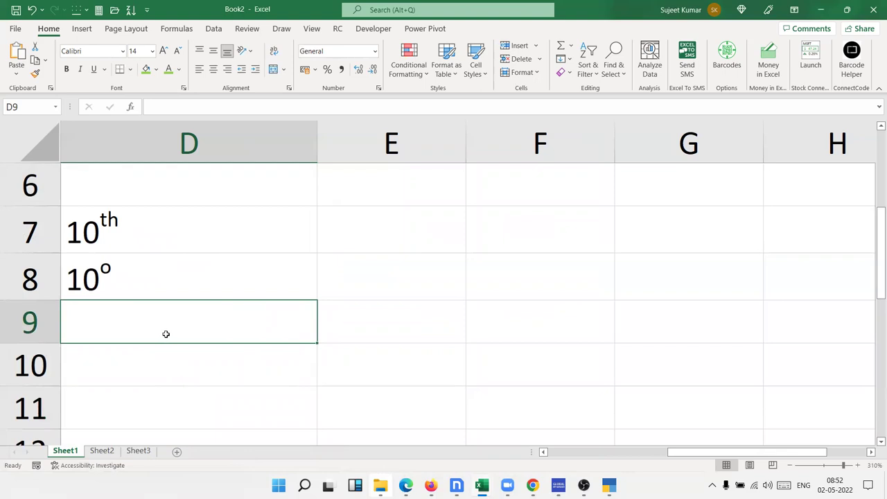
# Step: Type 102 in D9 and mark its final 2 as superscript
pyautogui.doubleClick(165, 334)
pyautogui.write('102')
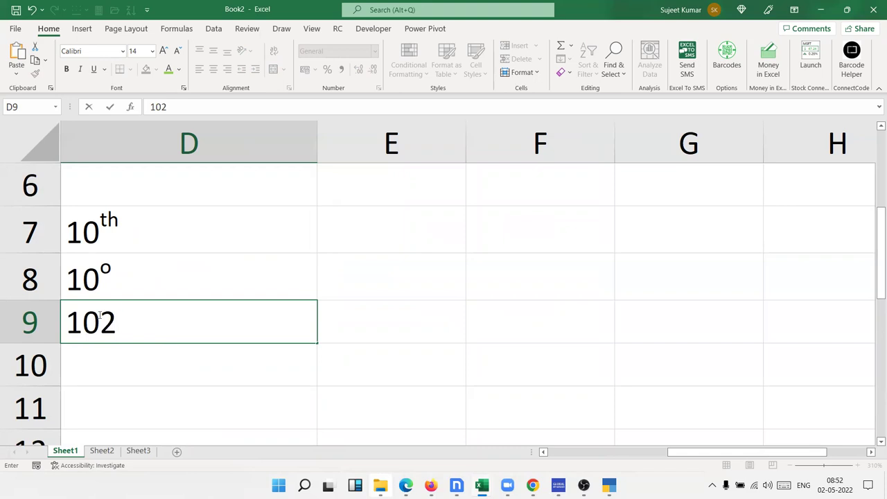
pyautogui.moveTo(101, 316); pyautogui.dragTo(112, 316)
pyautogui.rightClick(112, 316)
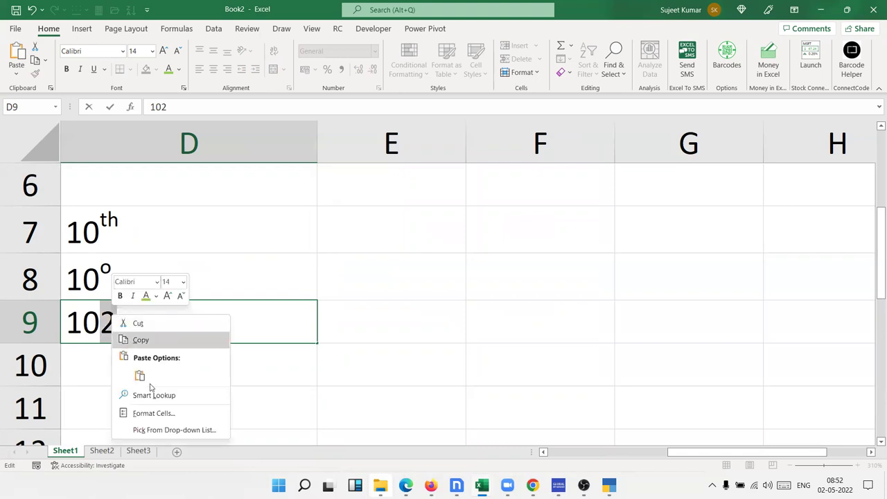
pyautogui.click(154, 413)
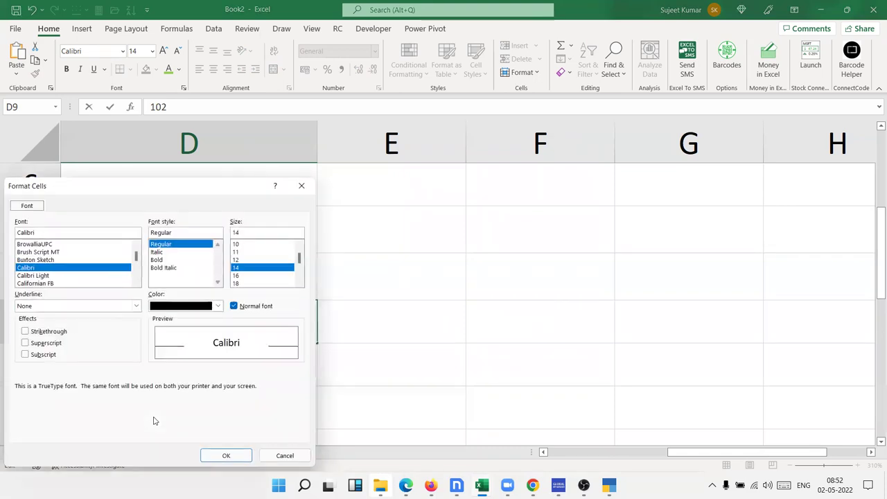
pyautogui.click(39, 347)
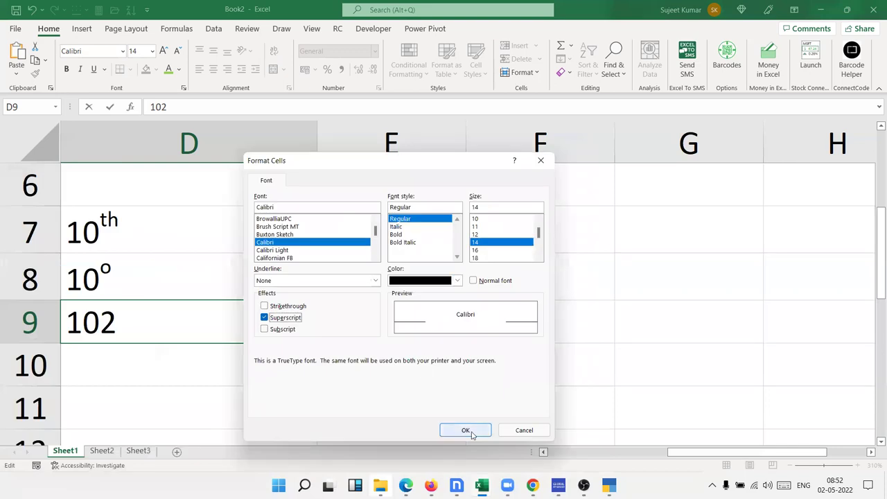
pyautogui.click(463, 430)
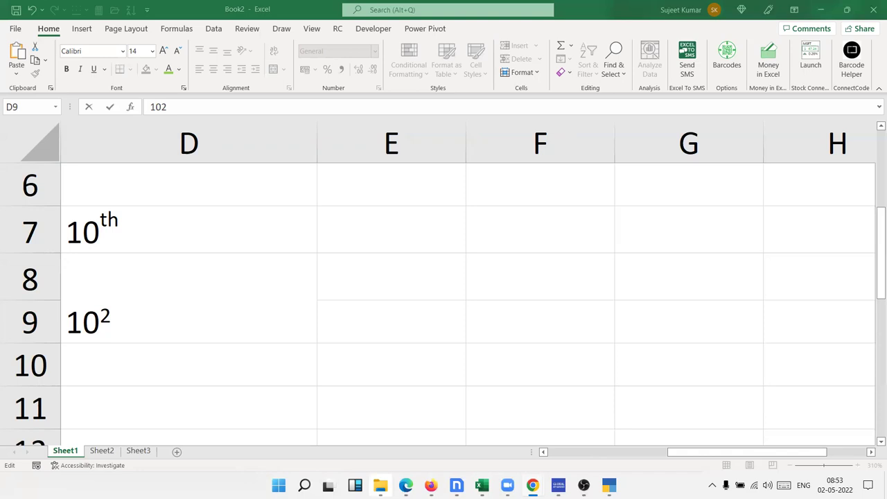
# Step: Re-enter D9 as the text value '102
pyautogui.click(159, 363)
pyautogui.click(139, 333)
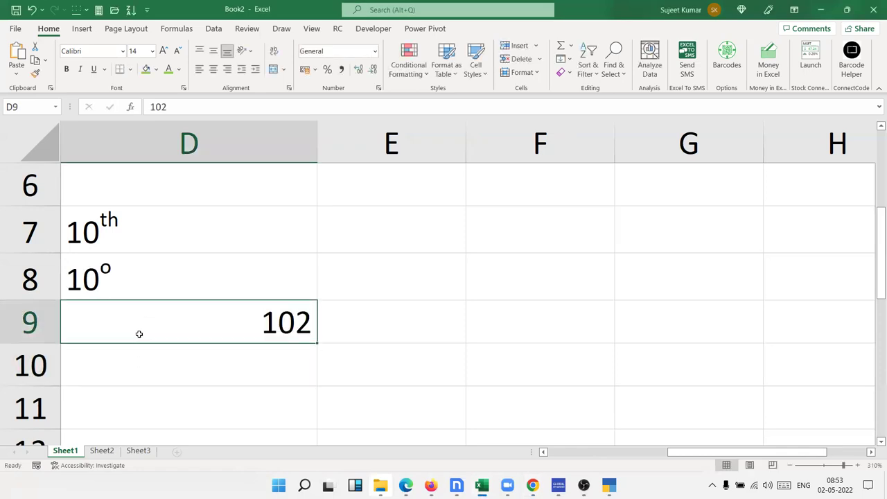
pyautogui.press('BackSpace')
pyautogui.write("'102")
pyautogui.press('Return')
# Step: Format the final 2 in D9 as superscript so it reads 10²
pyautogui.click(135, 330)
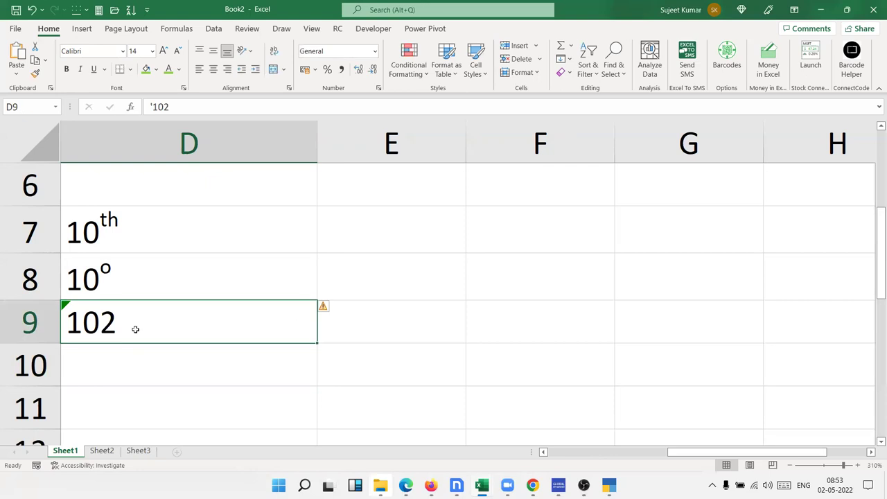
pyautogui.doubleClick(102, 311)
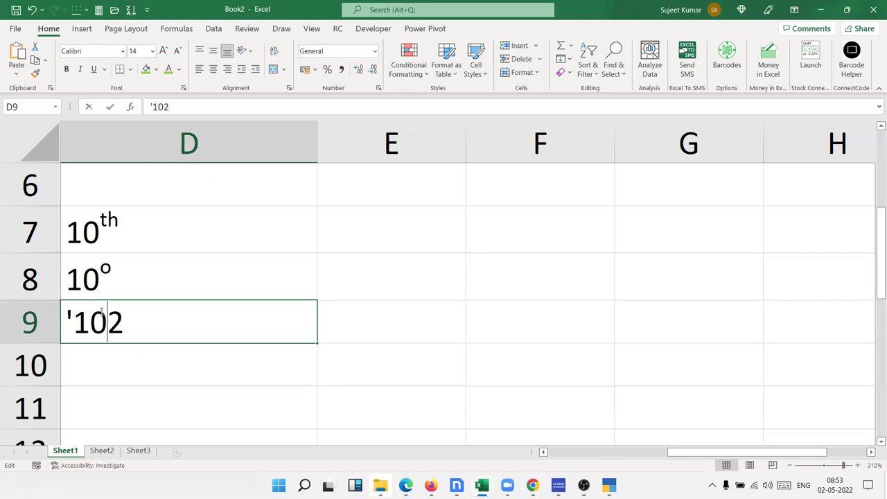
pyautogui.moveTo(104, 313); pyautogui.dragTo(123, 313)
pyautogui.rightClick(121, 312)
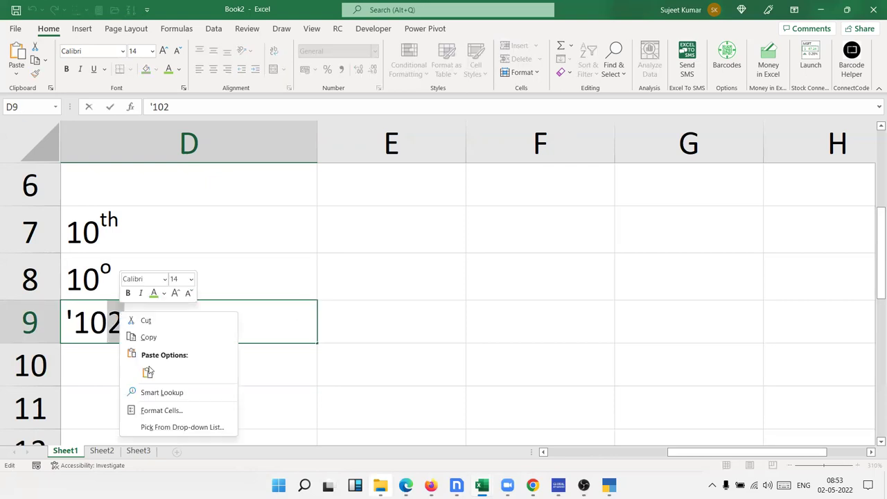
pyautogui.click(156, 411)
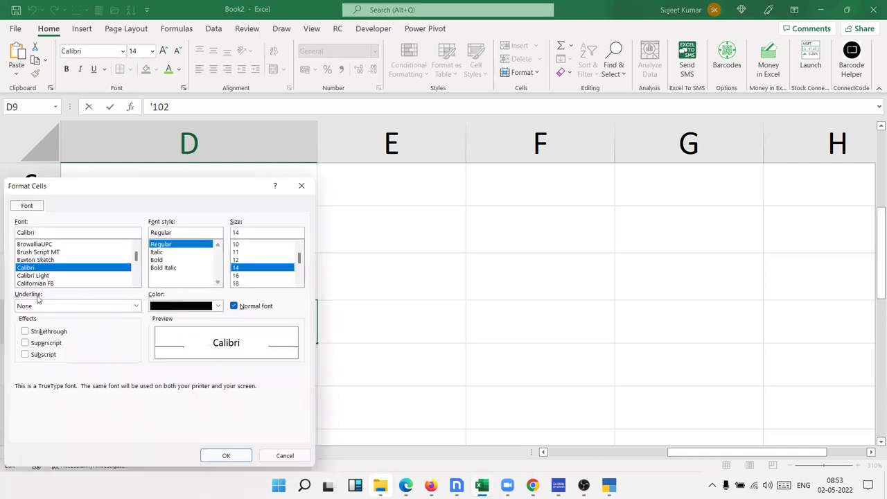
pyautogui.click(45, 343)
pyautogui.click(226, 456)
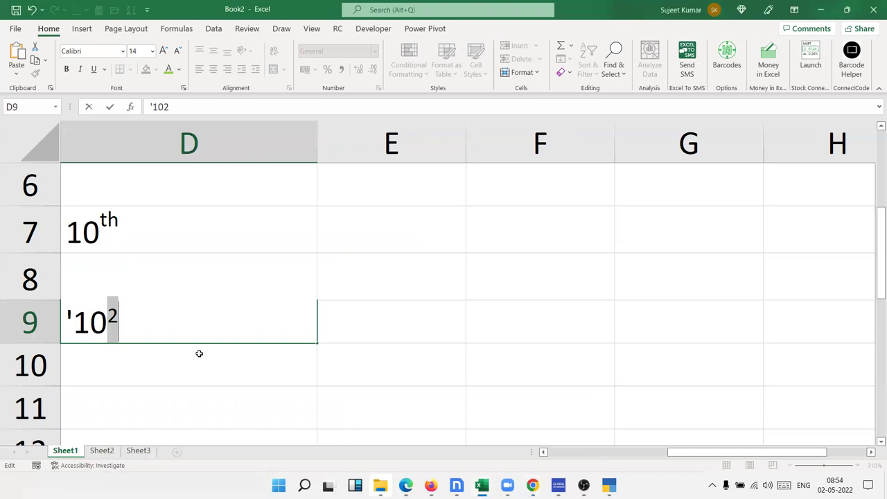
pyautogui.click(229, 368)
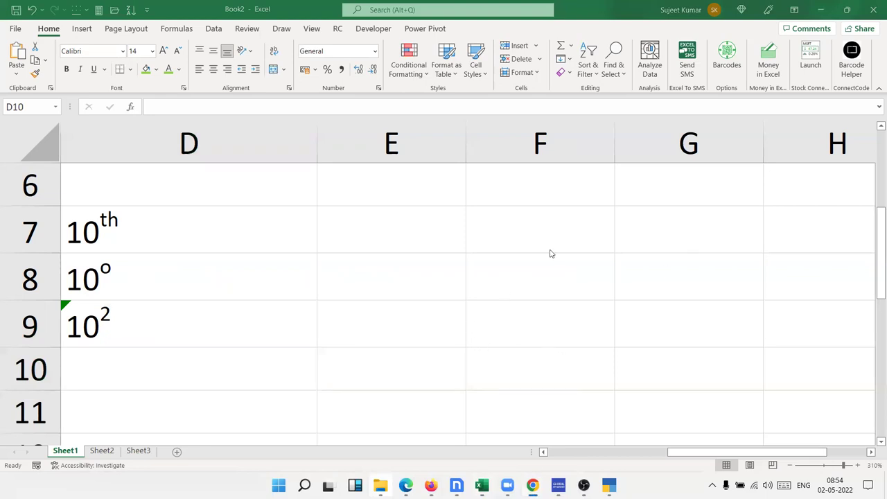
# Step: Enter 85, 25, 36, 63, 25, 63 down cells F6:F11
pyautogui.click(447, 224)
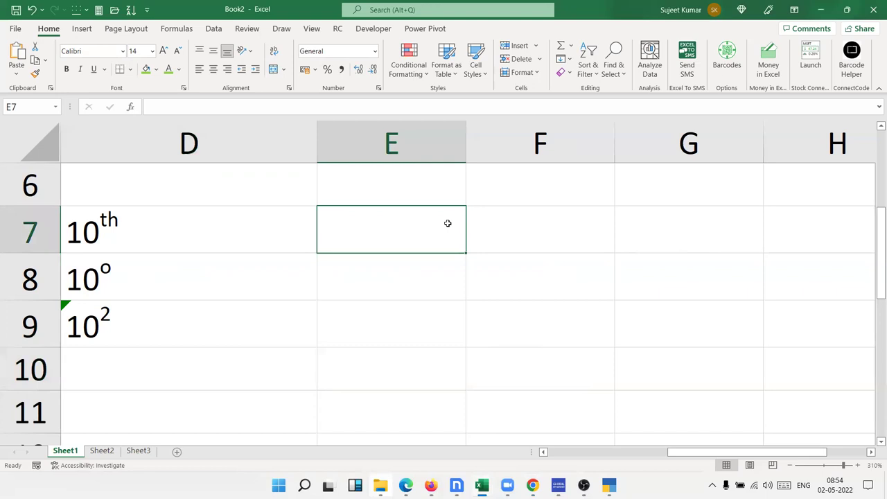
pyautogui.click(581, 187)
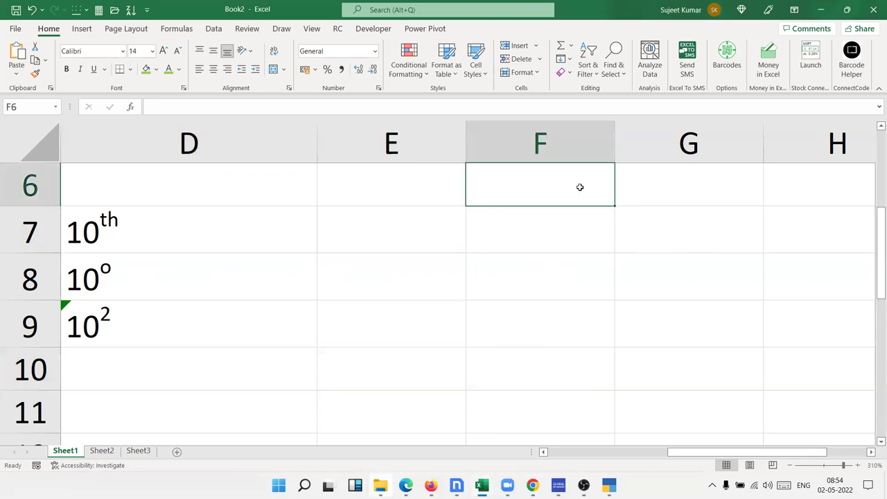
pyautogui.write('85')
pyautogui.press('Return')
pyautogui.write('25')
pyautogui.press('Return')
pyautogui.write('36')
pyautogui.press('Return')
pyautogui.write('63')
pyautogui.press('Return')
pyautogui.write('25')
pyautogui.press('Return')
pyautogui.write('63')
pyautogui.press('Return')
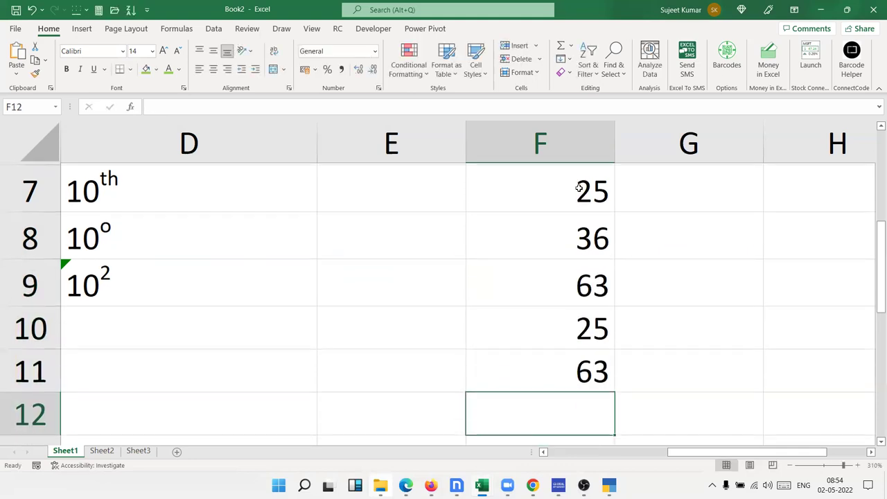
# Step: Copy the six numbers from F6:F11 and paste them into F1:F6
pyautogui.scroll(2, 582, 182)
pyautogui.scroll(-3, 592, 259)
pyautogui.scroll(3, 588, 259)
pyautogui.scroll(-3, 586, 252)
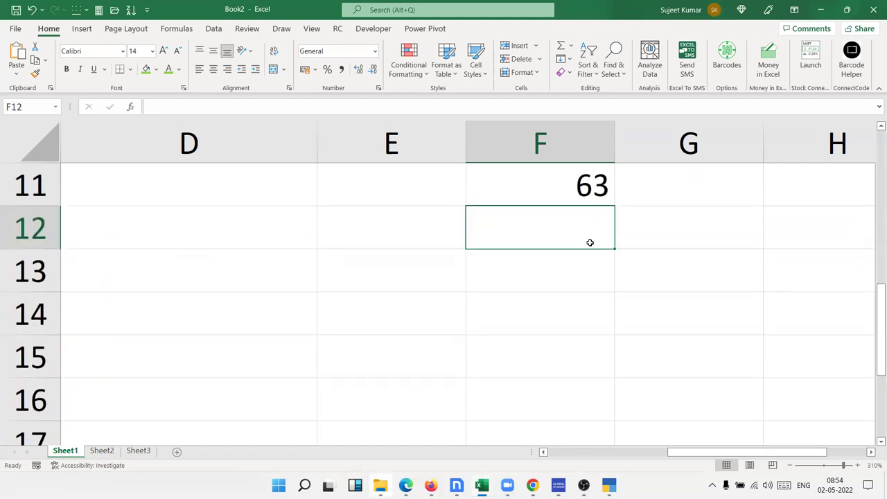
pyautogui.click(562, 196)
pyautogui.hotkey('ctrl', 'shift', 'Up')
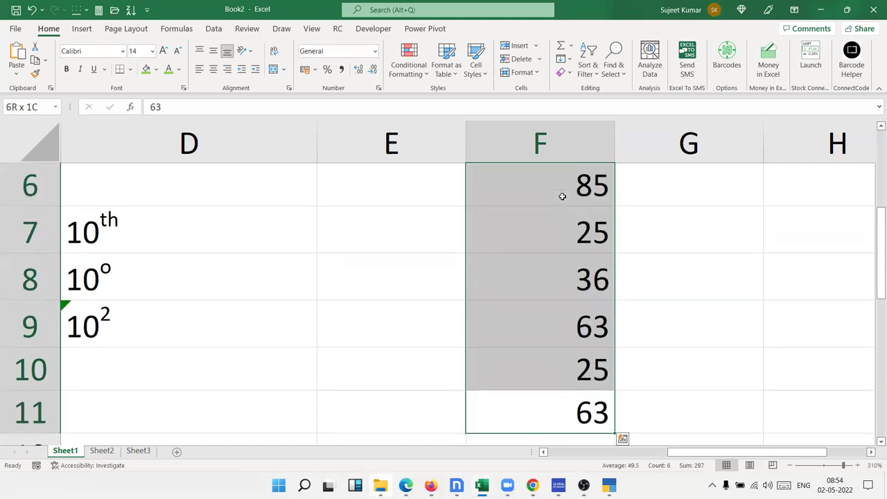
pyautogui.hotkey('ctrl', 'c')
pyautogui.press('Up')
pyautogui.press('Up')
pyautogui.press('Up')
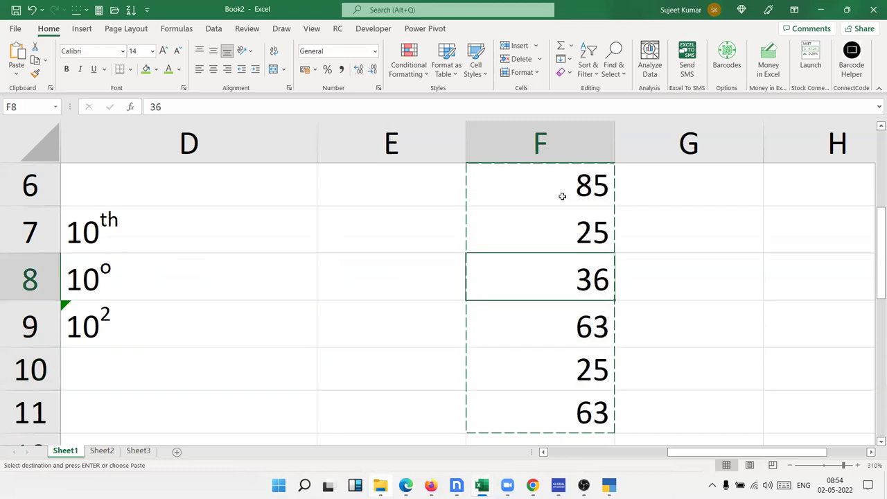
pyautogui.hotkey('ctrl', 'Up')
pyautogui.hotkey('ctrl', 'Up')
pyautogui.press('Return')
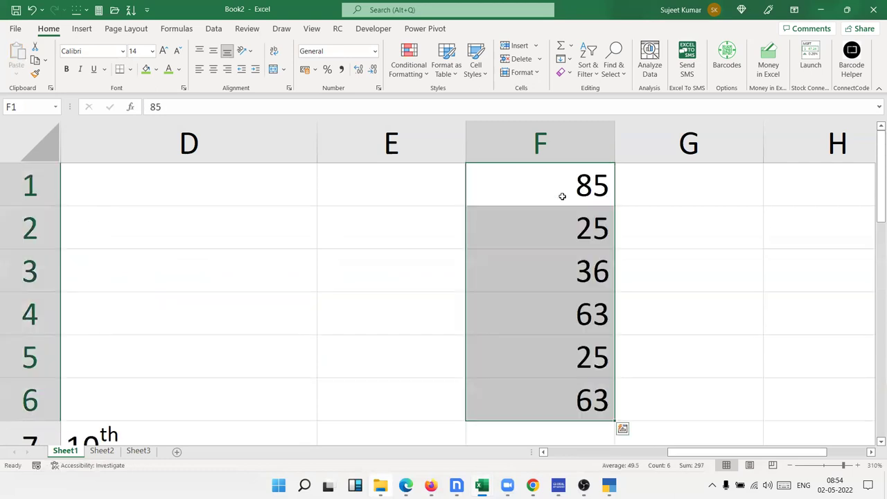
pyautogui.click(562, 197)
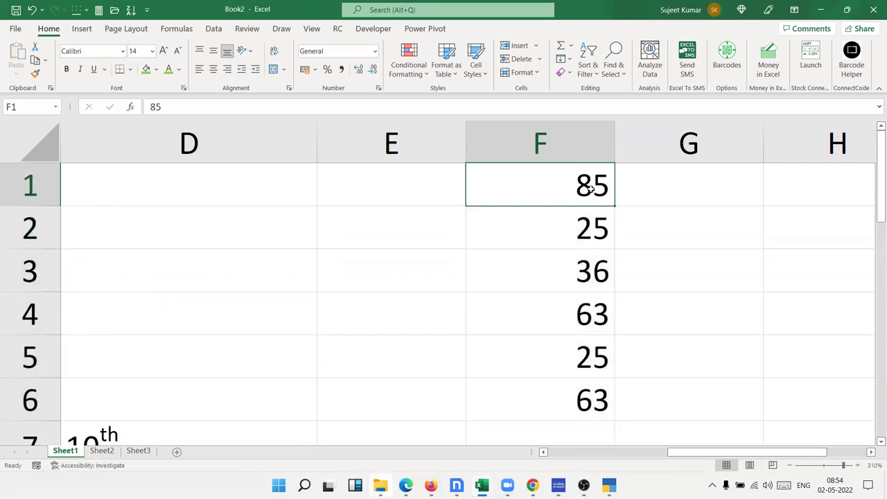
pyautogui.doubleClick(608, 181)
pyautogui.write('o')
pyautogui.press('Return')
pyautogui.click(570, 189)
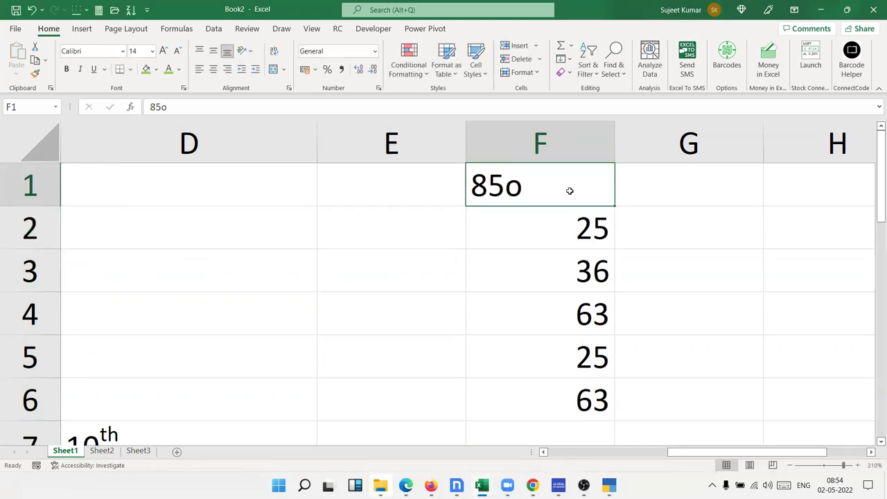
pyautogui.doubleClick(513, 187)
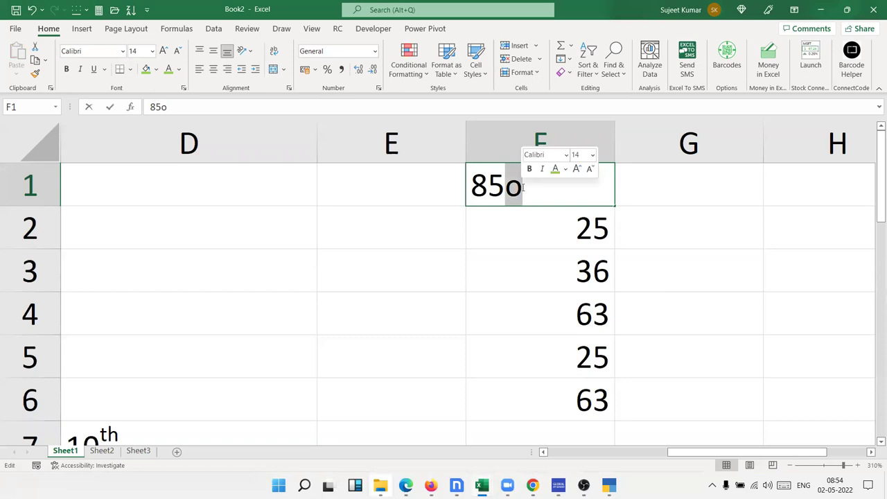
pyautogui.rightClick(523, 186)
pyautogui.click(564, 285)
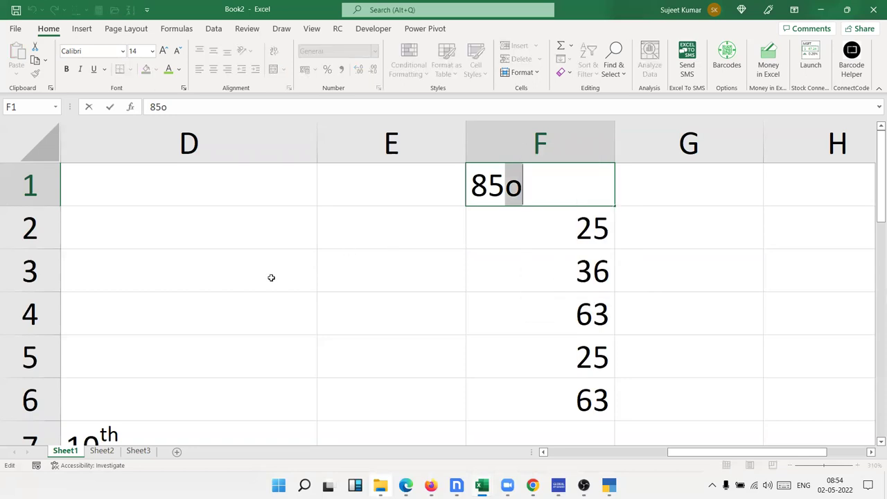
pyautogui.click(441, 300)
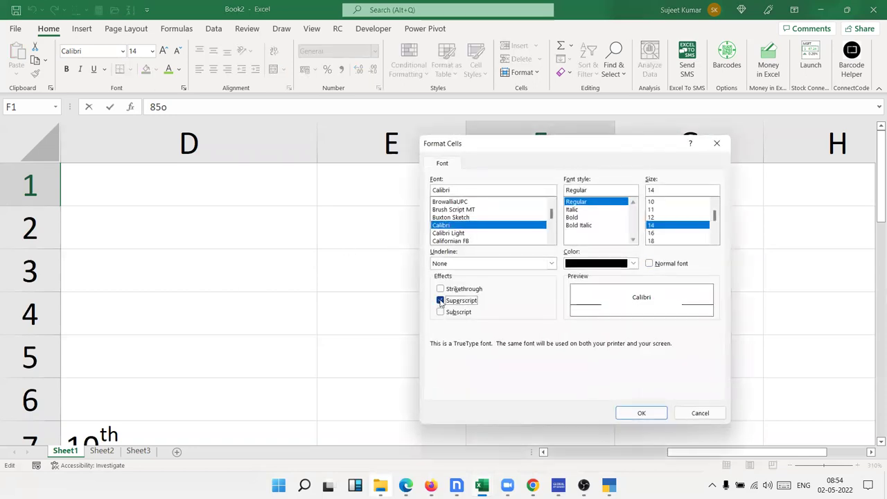
pyautogui.press('Return')
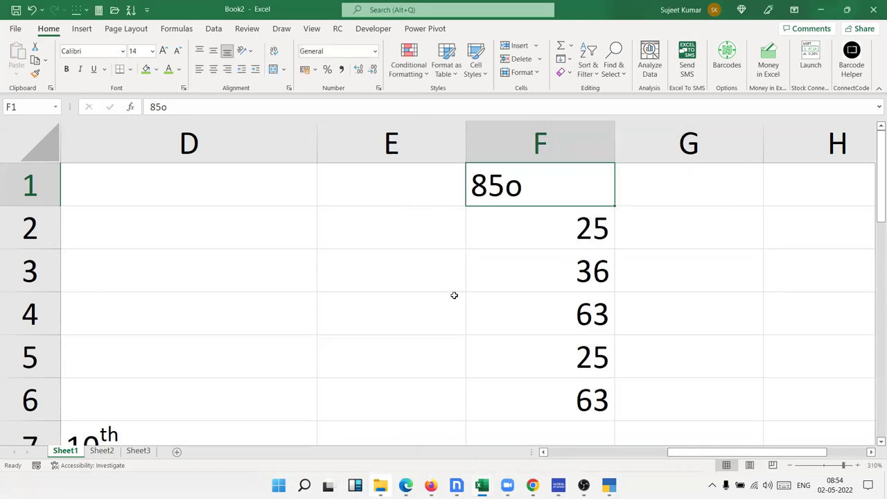
pyautogui.hotkey('ctrl', 'z')
pyautogui.moveTo(570, 246); pyautogui.dragTo(556, 188)
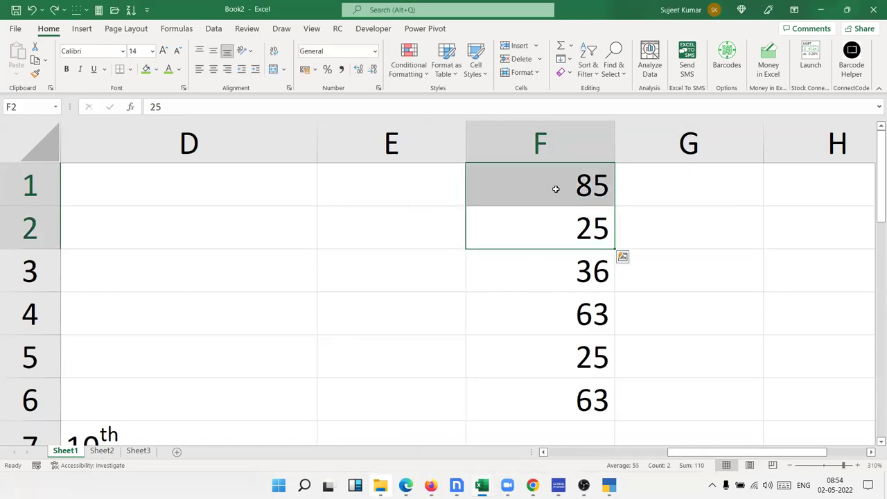
pyautogui.rightClick(557, 193)
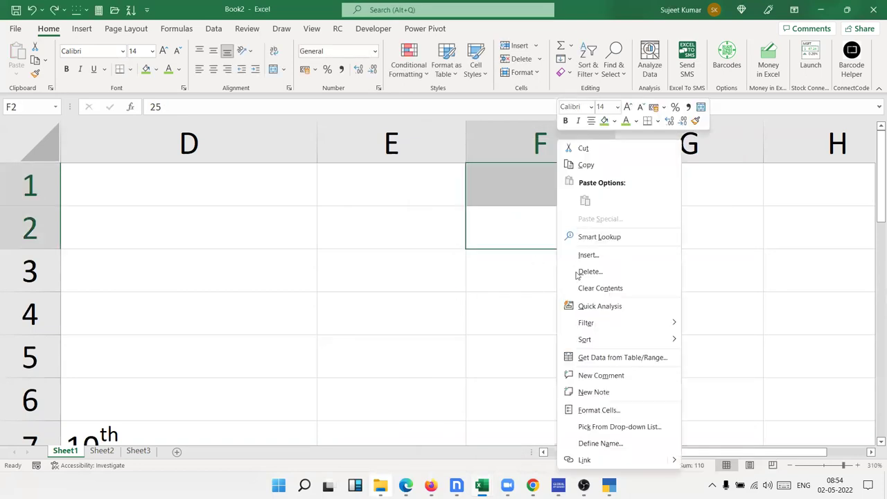
pyautogui.click(600, 412)
pyautogui.click(456, 331)
pyautogui.click(654, 454)
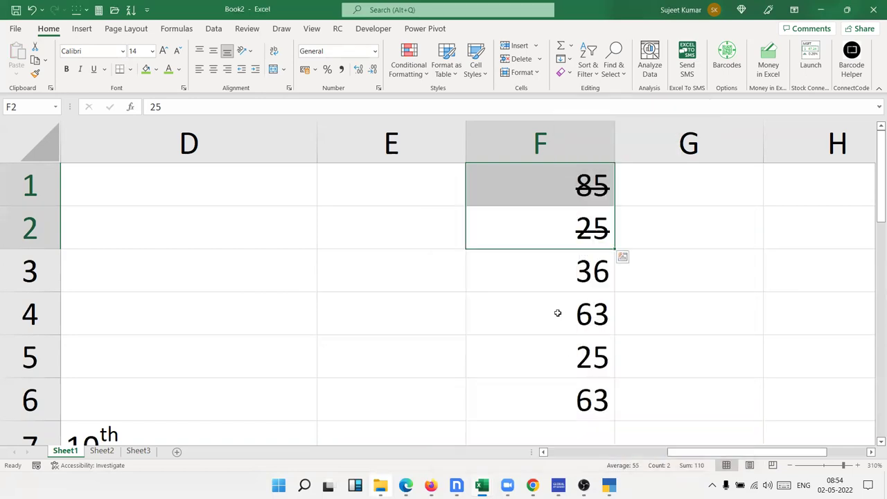
pyautogui.hotkey('ctrl', 'z')
pyautogui.rightClick(571, 241)
pyautogui.press('Escape')
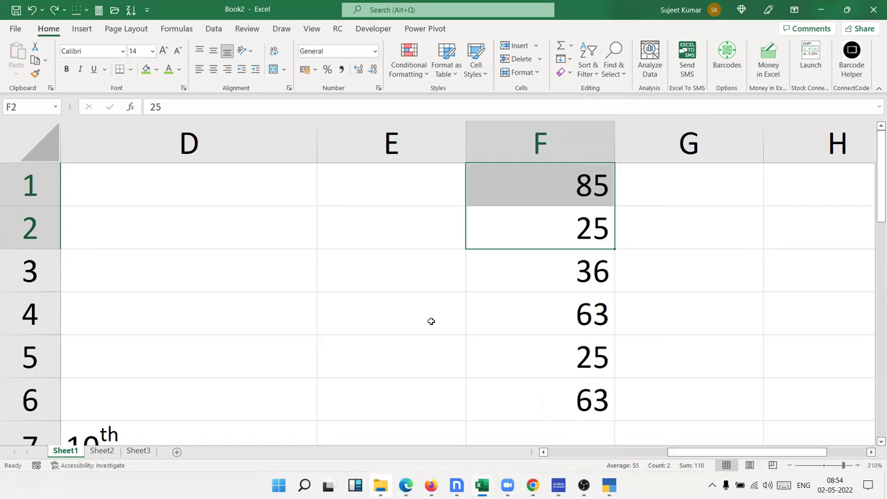
pyautogui.hotkey('ctrl', '1')
pyautogui.click(477, 343)
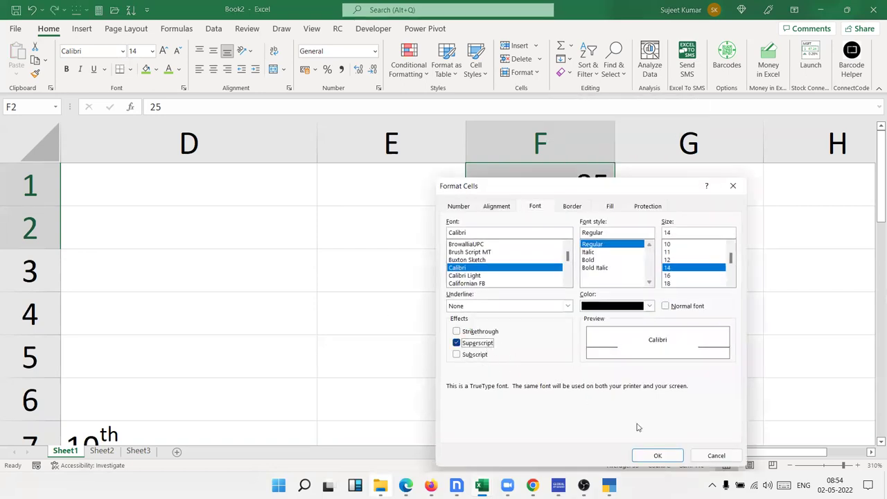
pyautogui.click(658, 455)
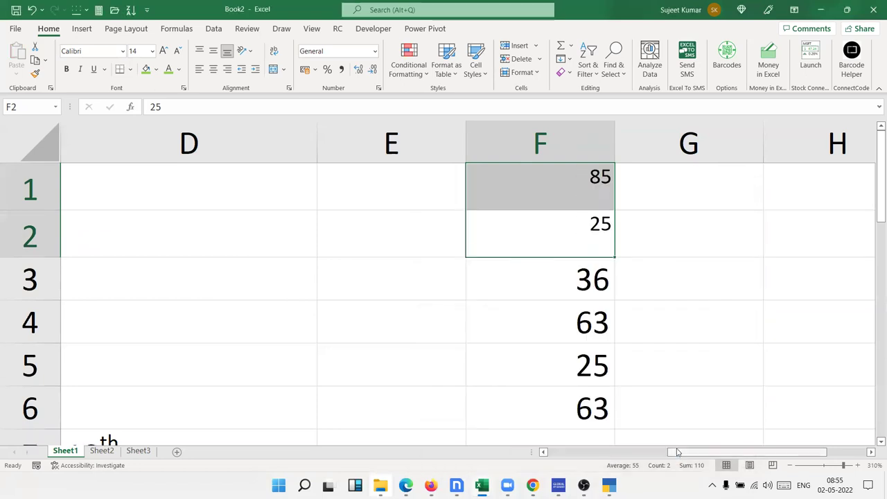
pyautogui.click(700, 325)
pyautogui.hotkey('ctrl', 'z')
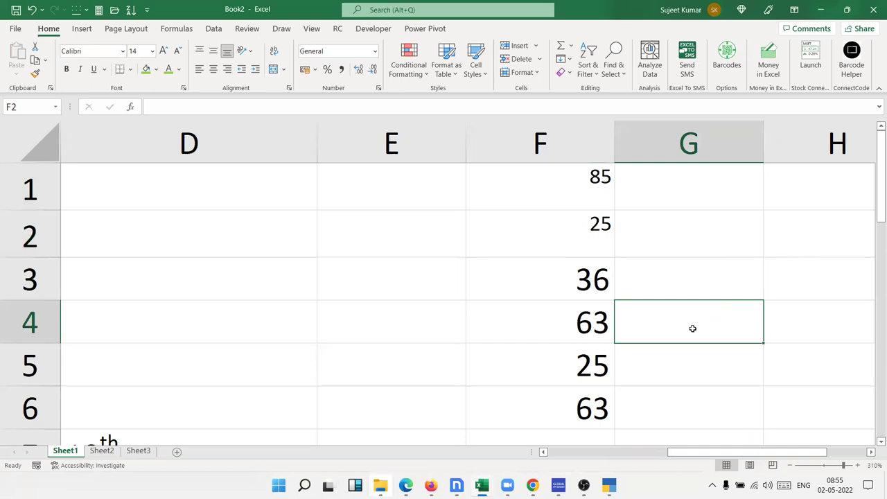
# Step: Edit F1 and leave it, so F1:F6 show plain 85, 25, 36, 63, 25, 63
pyautogui.doubleClick(607, 189)
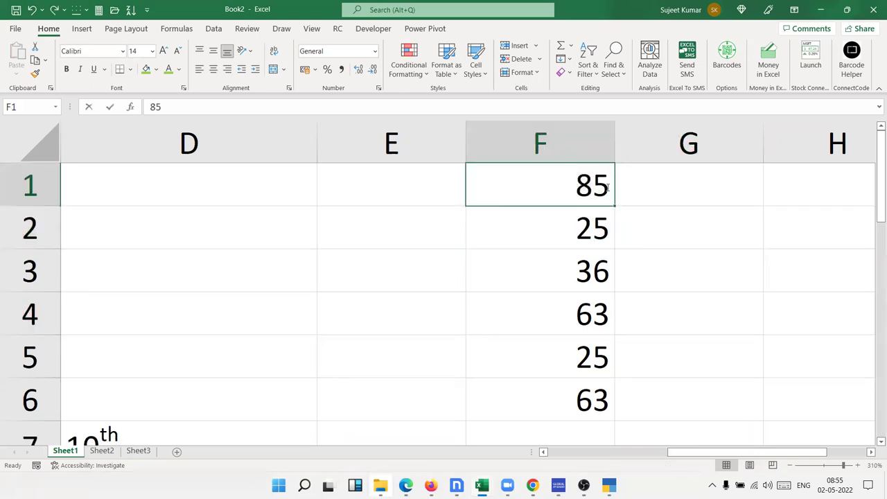
pyautogui.click(673, 194)
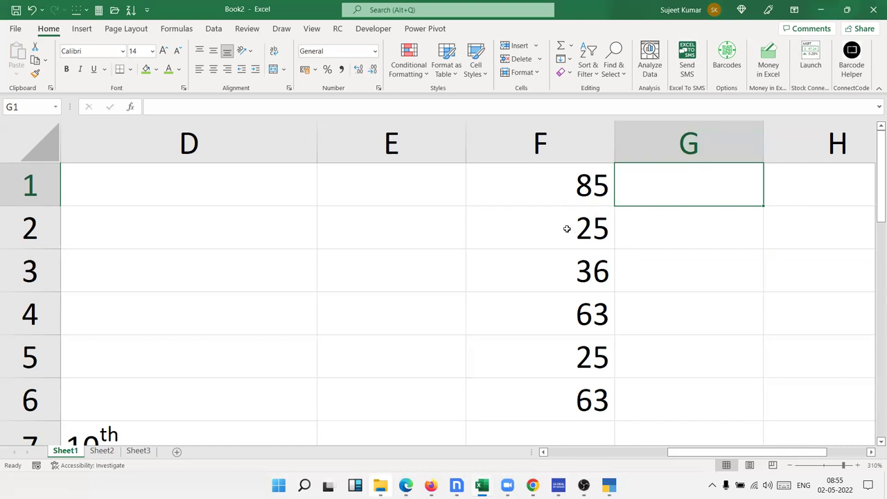
# Step: Fill the letter o down G1:G6, align it top-left, and narrow column G
pyautogui.write('o')
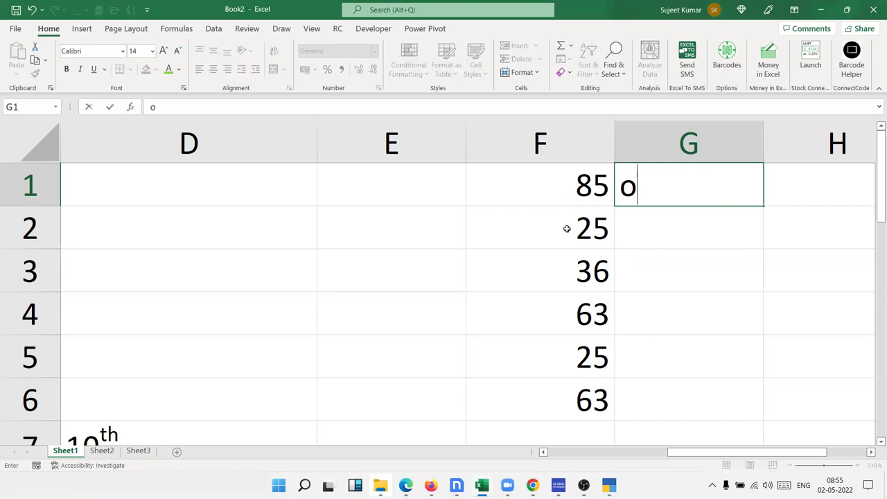
pyautogui.press('Return')
pyautogui.press('Up')
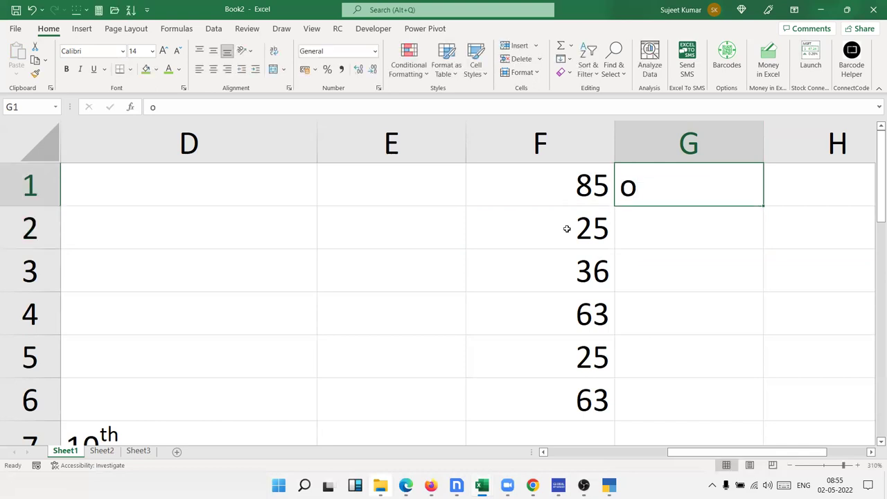
pyautogui.hotkey('shift', 'Down')
pyautogui.hotkey('shift', 'Down')
pyautogui.hotkey('shift', 'Down')
pyautogui.hotkey('shift', 'Down')
pyautogui.hotkey('shift', 'Down')
pyautogui.hotkey('shift', 'Down')
pyautogui.hotkey('shift', 'Up')
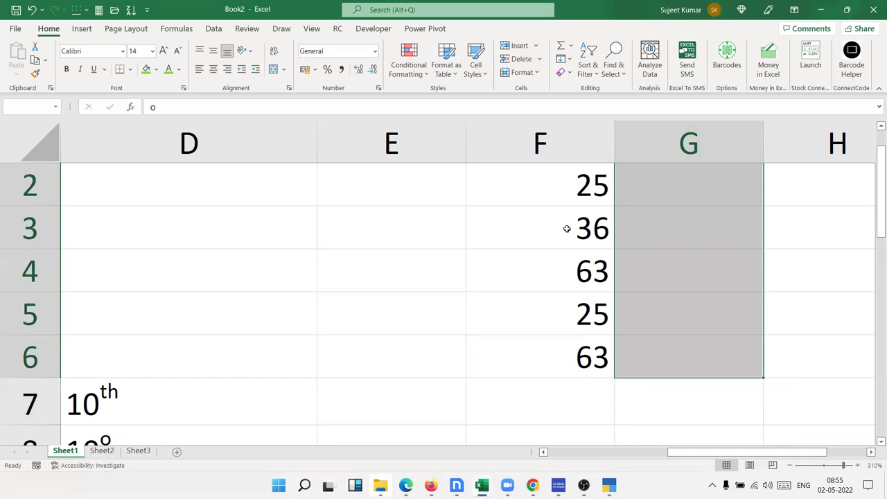
pyautogui.hotkey('ctrl', 'd')
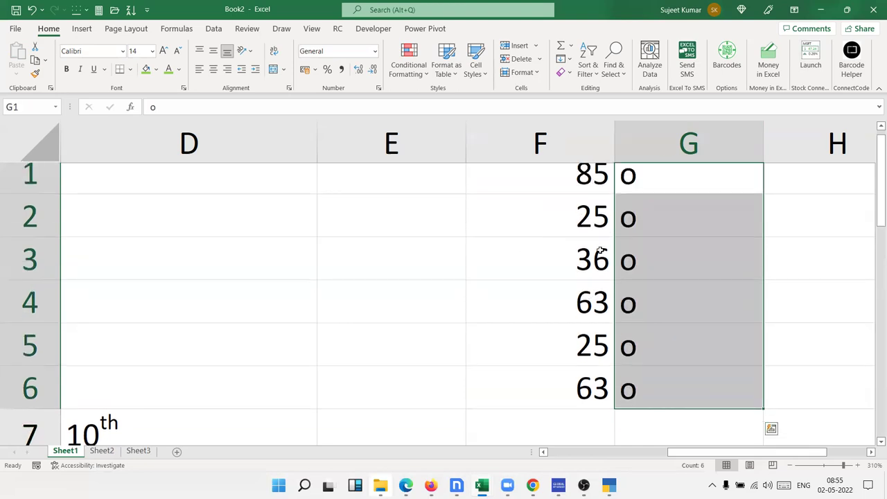
pyautogui.scroll(1, 567, 229)
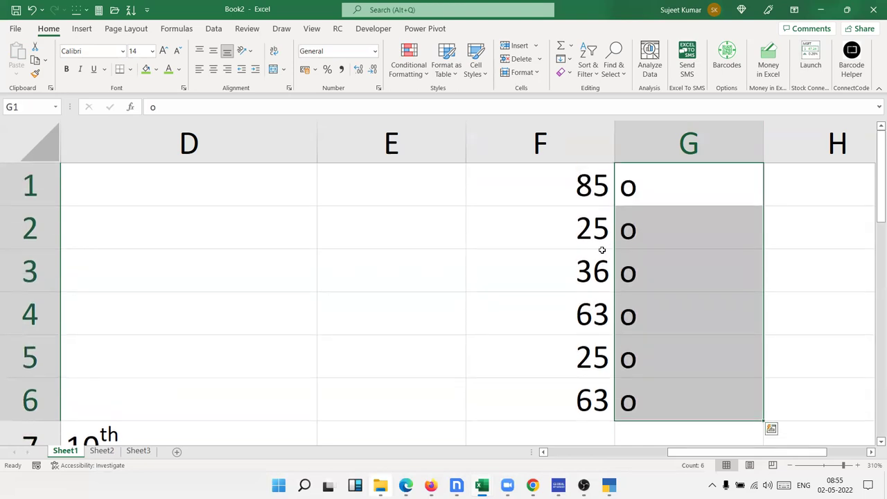
pyautogui.click(199, 52)
pyautogui.click(200, 69)
pyautogui.moveTo(761, 151); pyautogui.dragTo(636, 167)
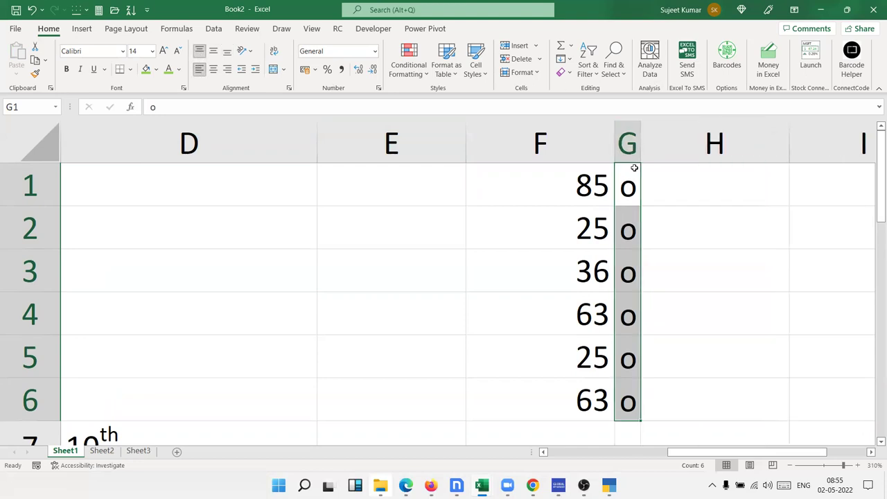
# Step: Format the o marks in G1:G6 as superscript
pyautogui.rightClick(629, 174)
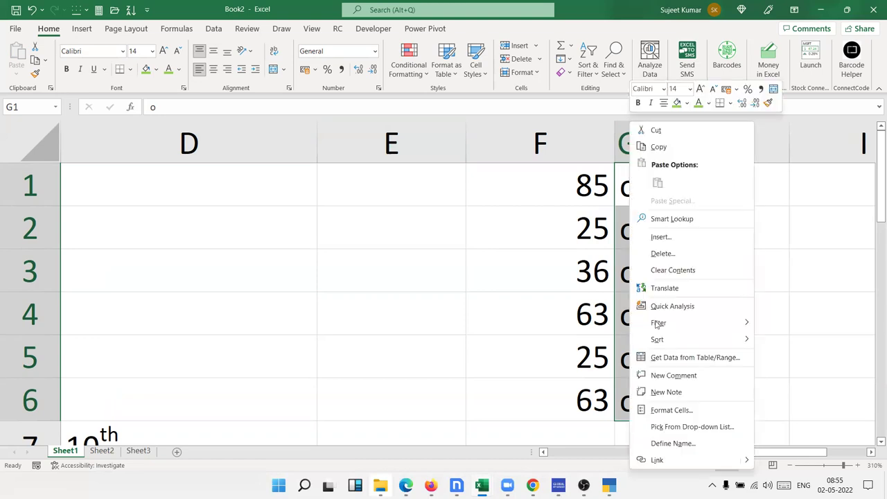
pyautogui.click(658, 406)
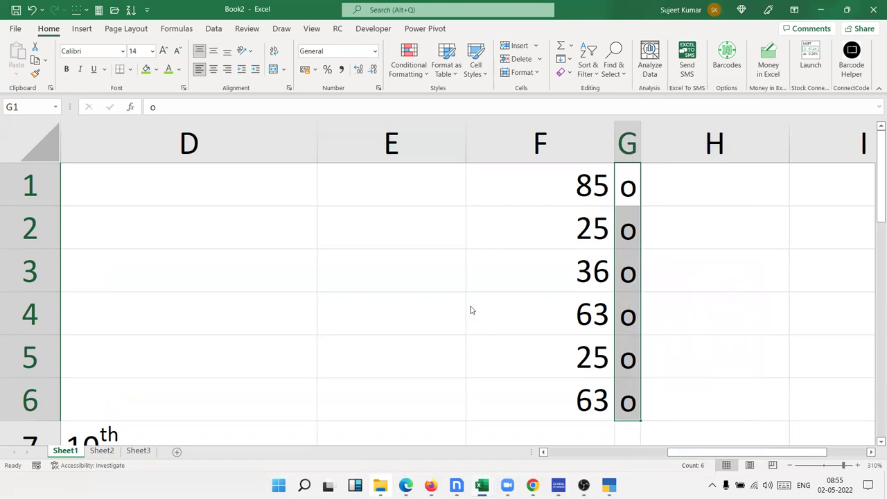
pyautogui.click(548, 347)
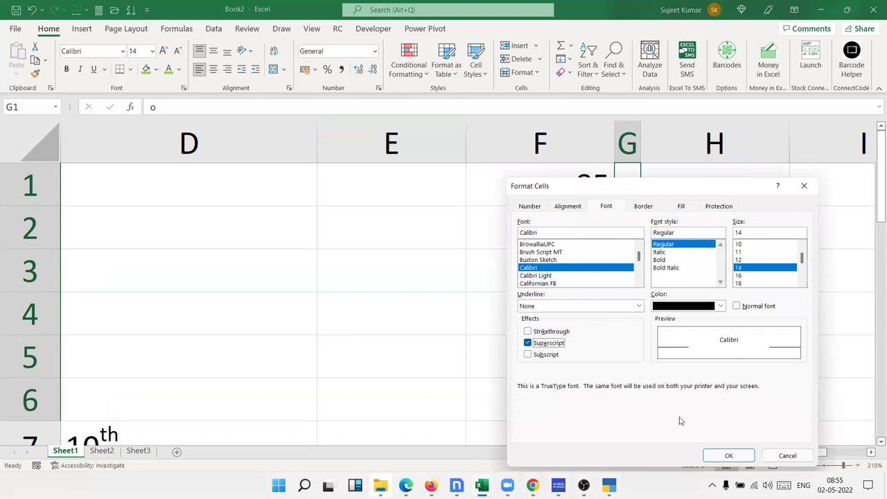
pyautogui.click(729, 455)
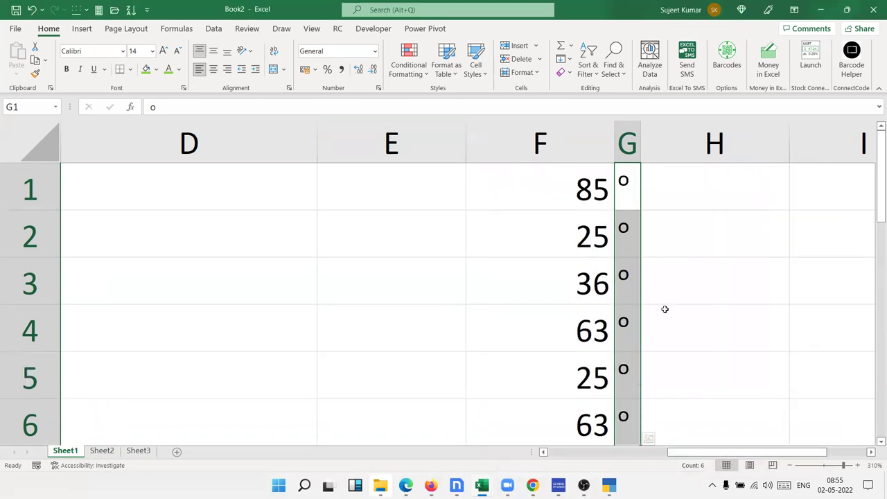
pyautogui.click(664, 307)
pyautogui.scroll(-1, 580, 378)
# Step: Select F1:G6 and narrow column F to fit the numbers
pyautogui.scroll(1, 581, 378)
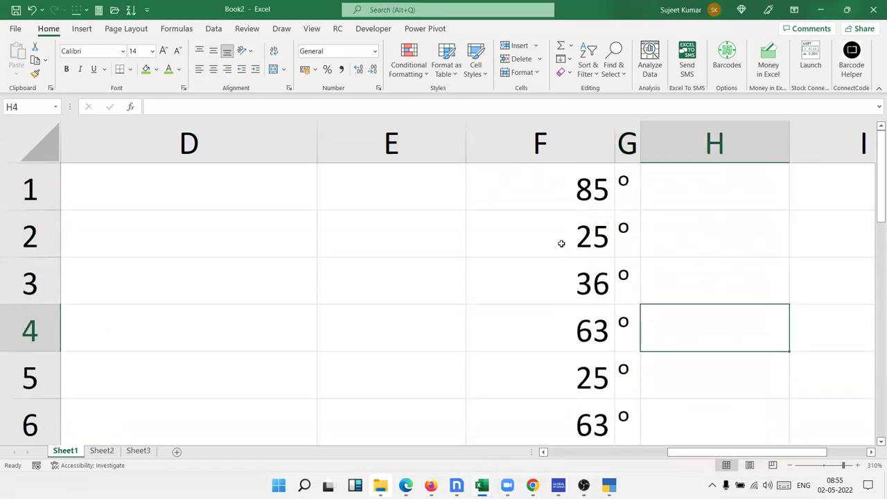
pyautogui.moveTo(578, 183)
pyautogui.mouseDown()
pyautogui.moveTo(623, 227)
pyautogui.moveTo(624, 423)
pyautogui.mouseUp()
pyautogui.moveTo(616, 151); pyautogui.dragTo(517, 144)
pyautogui.scroll(-3, 522, 222)
pyautogui.scroll(3, 521, 221)
# Step: Give F1:G6 outline and row borders, with no line between numbers and degree marks
pyautogui.rightClick(521, 223)
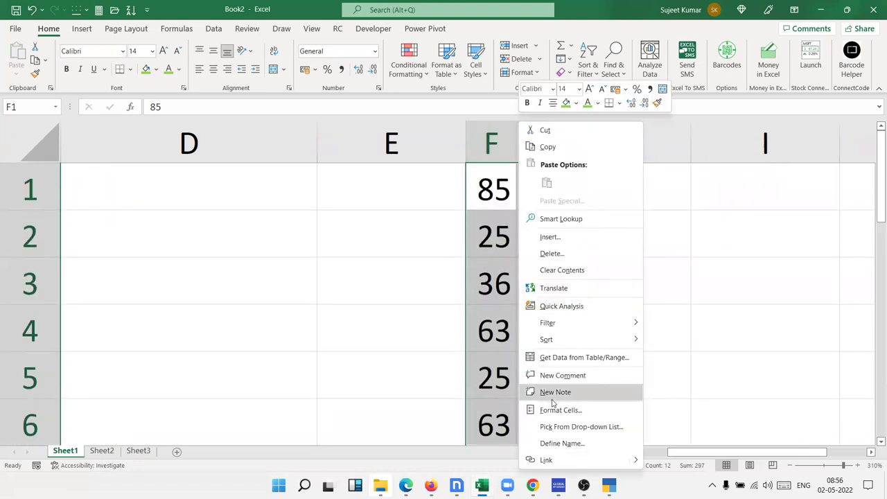
pyautogui.click(549, 410)
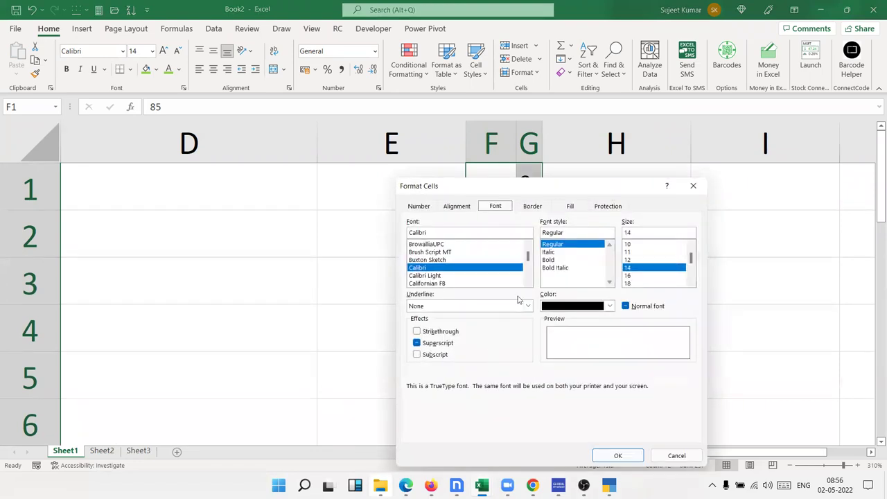
pyautogui.click(534, 208)
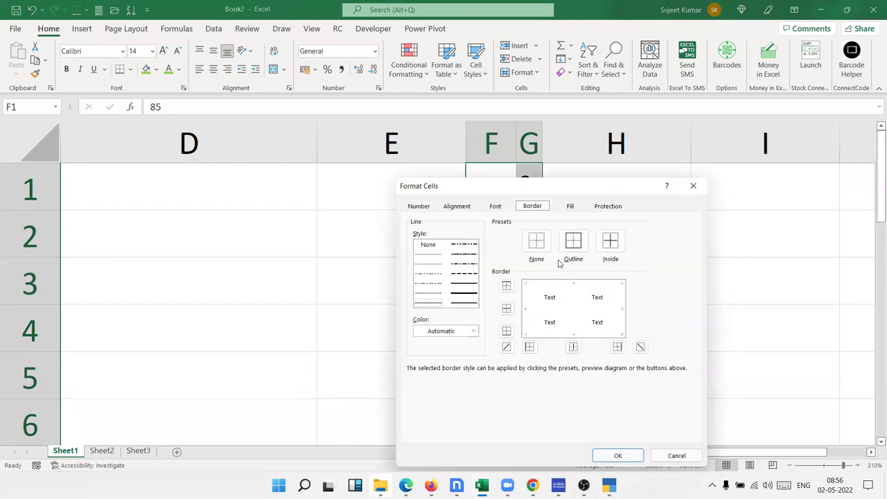
pyautogui.click(469, 287)
pyautogui.click(428, 303)
pyautogui.click(566, 295)
pyautogui.click(561, 335)
pyautogui.click(532, 310)
pyautogui.click(529, 294)
pyautogui.click(624, 295)
pyautogui.click(577, 293)
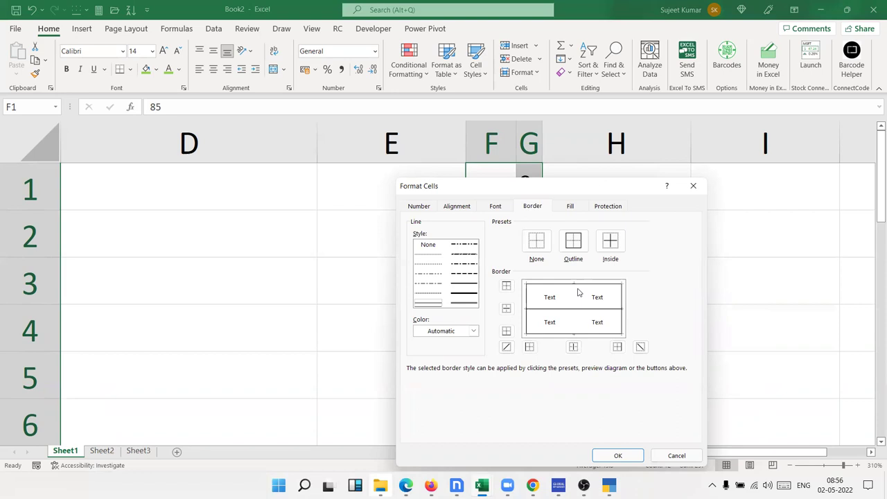
pyautogui.click(577, 293)
# Step: Fill F1:G6 with a white background and apply the formatting
pyautogui.click(570, 207)
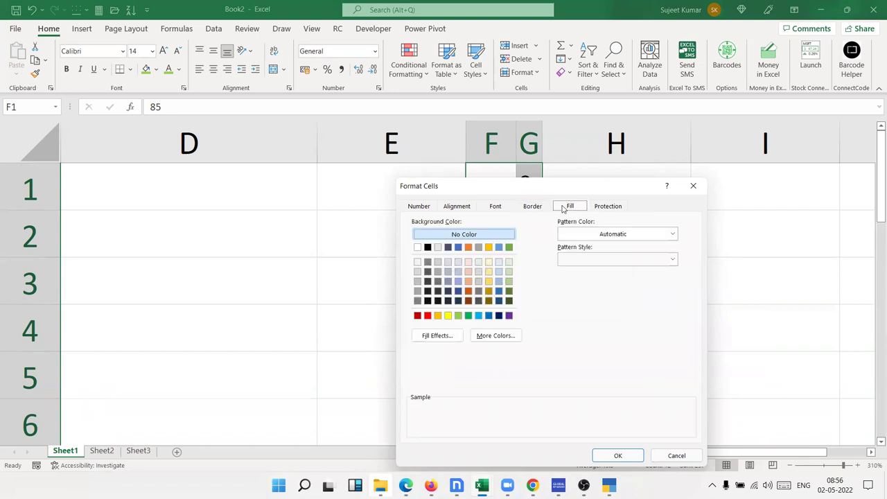
pyautogui.click(417, 248)
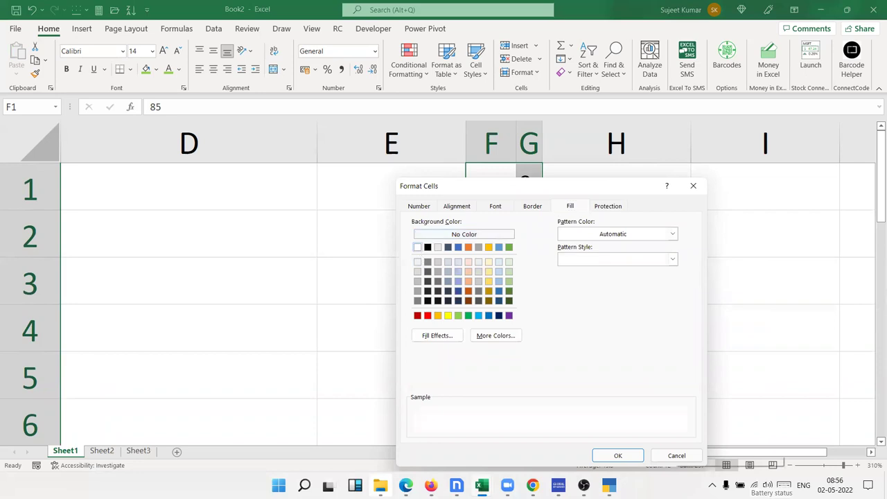
pyautogui.click(616, 455)
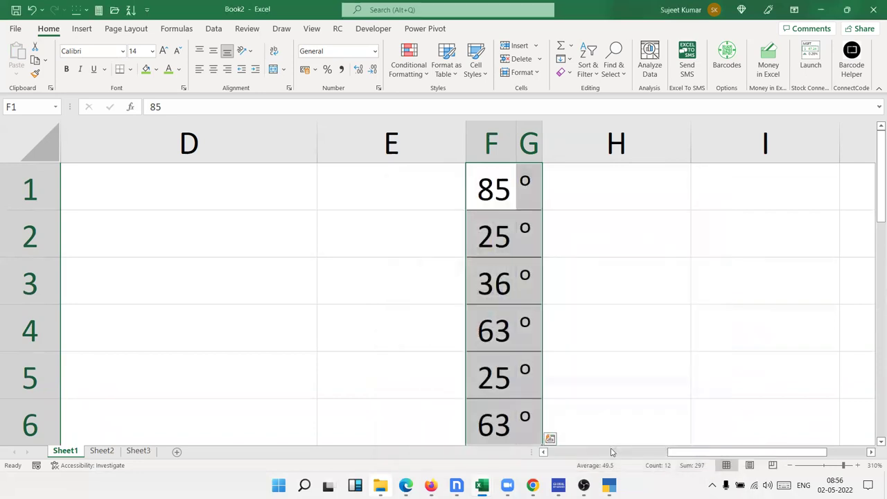
pyautogui.click(670, 287)
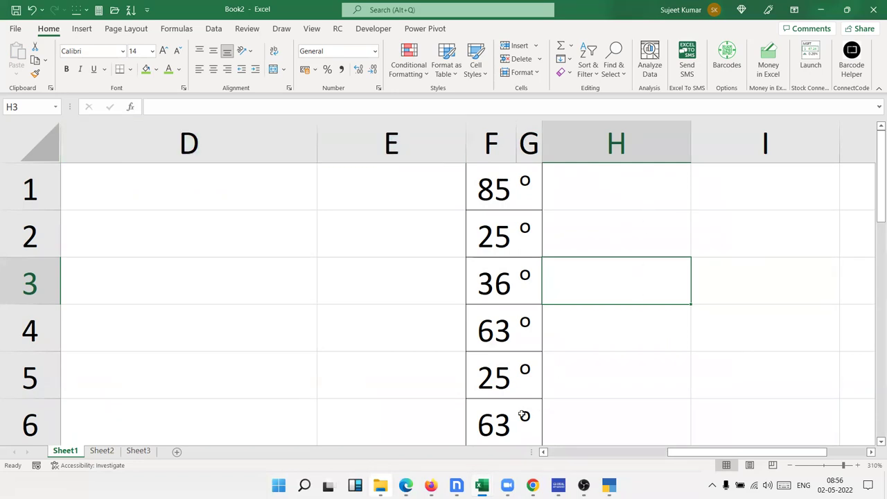
# Step: Copy the numbers in F1:F6, switch to the empty Sheet2 and cancel copy mode
pyautogui.moveTo(524, 416); pyautogui.dragTo(519, 346)
pyautogui.click(439, 356)
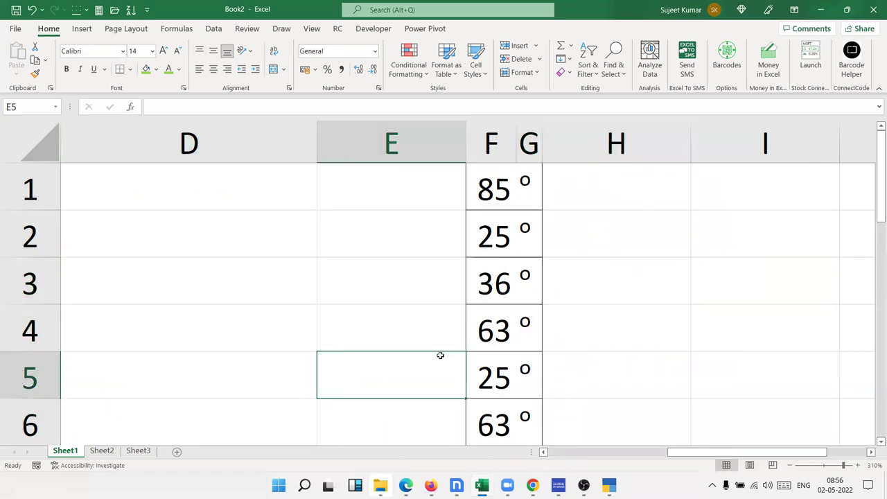
pyautogui.scroll(-3, 440, 355)
pyautogui.scroll(3, 440, 355)
pyautogui.scroll(1, 440, 355)
pyautogui.scroll(-3, 537, 270)
pyautogui.scroll(3, 536, 270)
pyautogui.moveTo(485, 421); pyautogui.dragTo(485, 192)
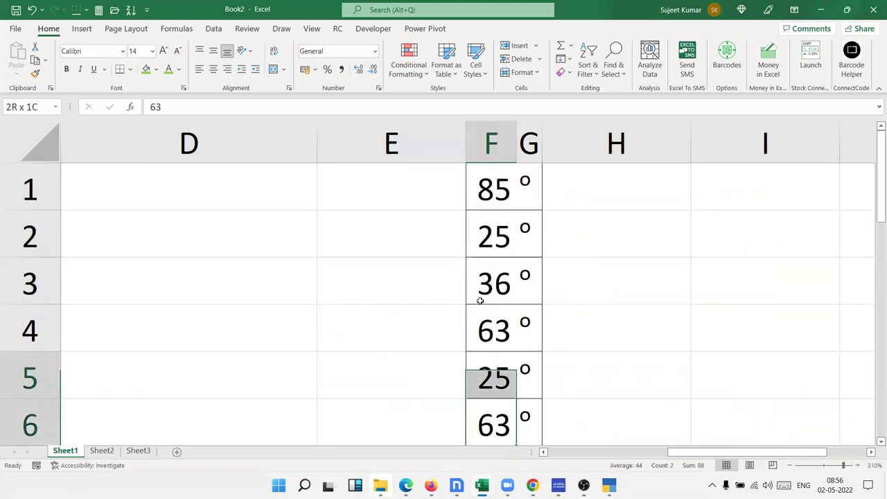
pyautogui.hotkey('ctrl', 'c')
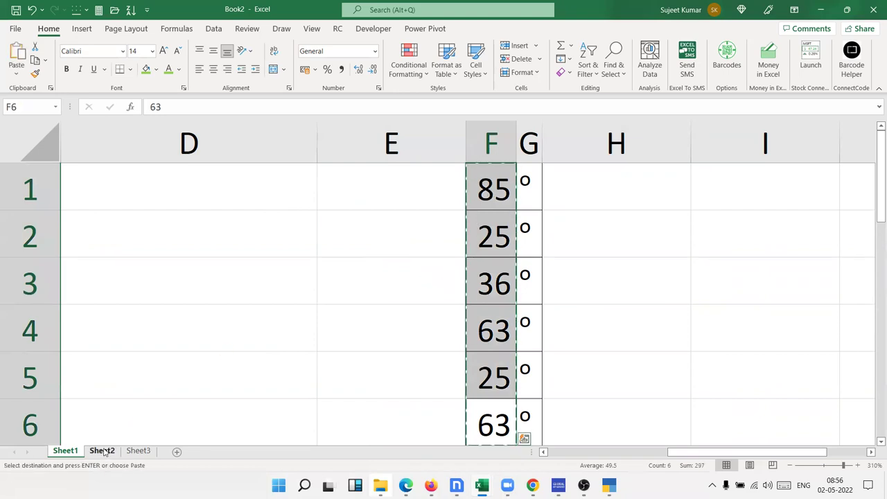
pyautogui.click(102, 452)
pyautogui.press('Escape')
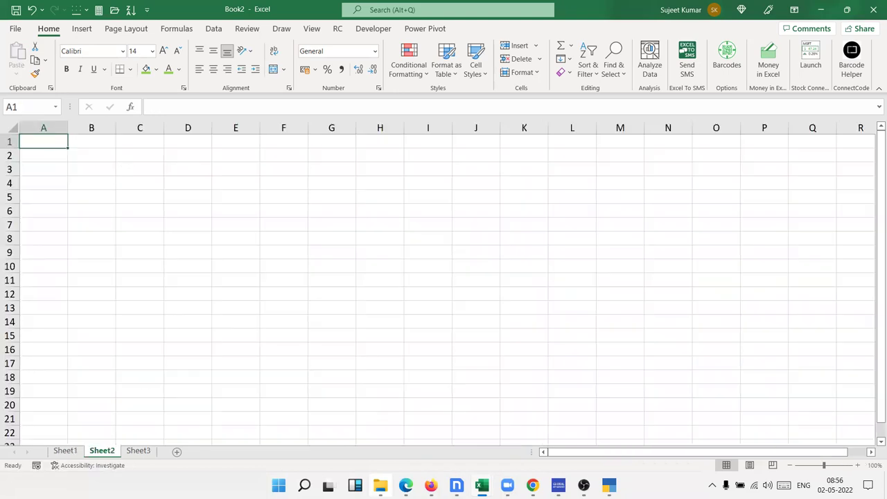
# Step: In the browser, search Google for 'excel' and highlight the Microsoft Excel description text
pyautogui.moveTo(532, 485)
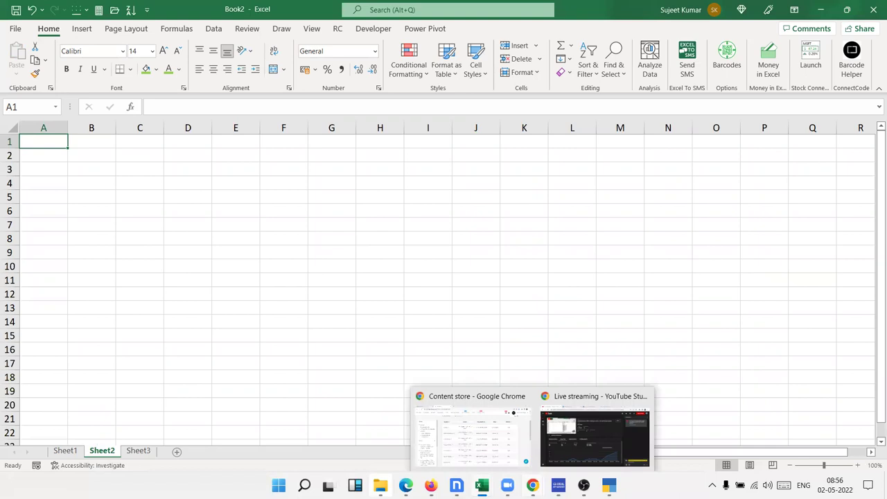
pyautogui.click(470, 443)
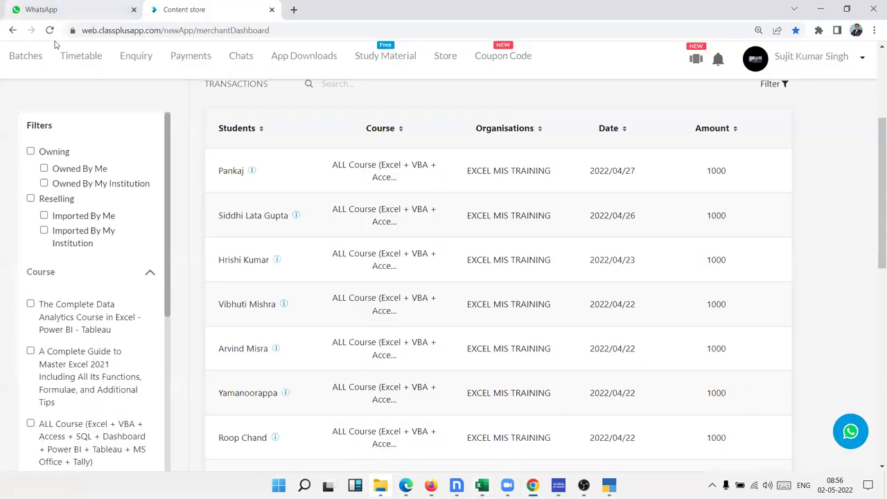
pyautogui.click(294, 9)
pyautogui.write('goo')
pyautogui.press('Return')
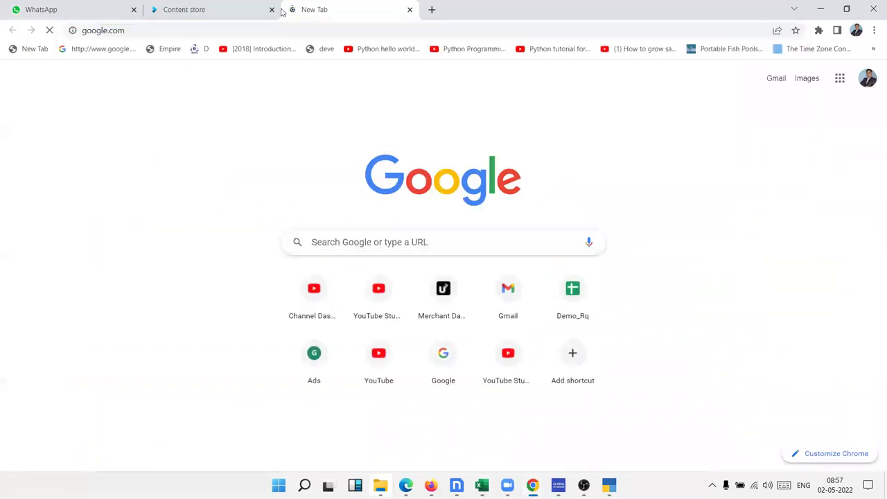
pyautogui.write('excel')
pyautogui.press('Return')
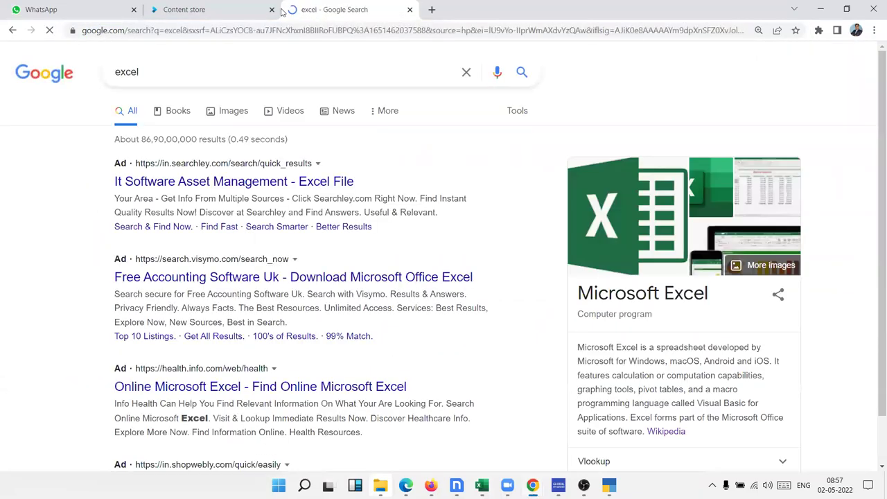
pyautogui.scroll(-3, 158, 292)
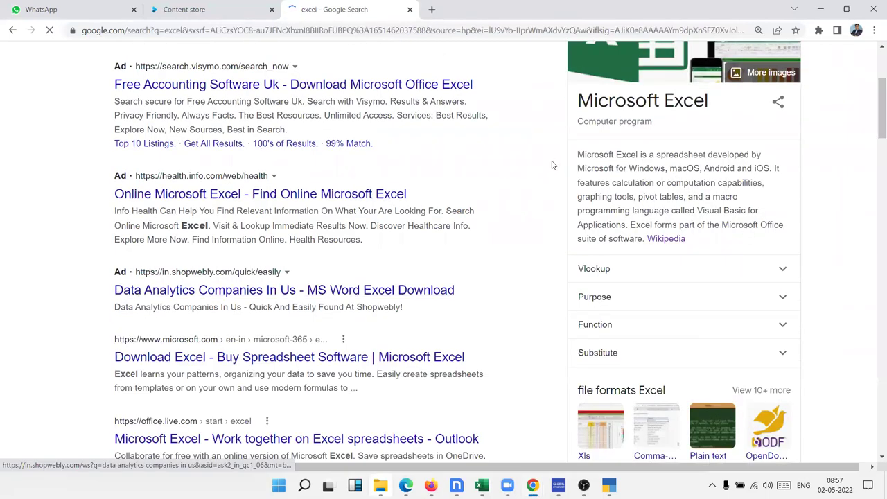
pyautogui.moveTo(574, 154)
pyautogui.mouseDown()
pyautogui.moveTo(634, 223)
pyautogui.moveTo(635, 237)
pyautogui.mouseUp()
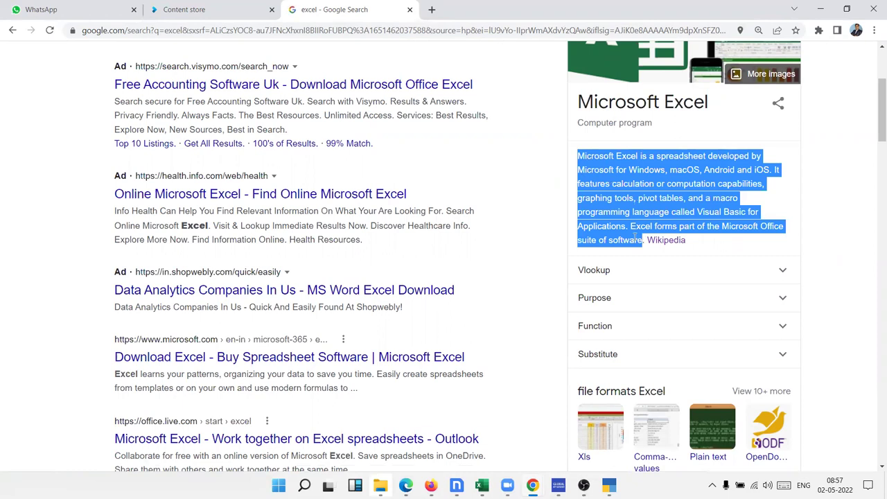
# Step: Back in the Book2 workbook, select the block and merge D3:K9 into one centred cell
pyautogui.hotkey('alt', 'Tab')
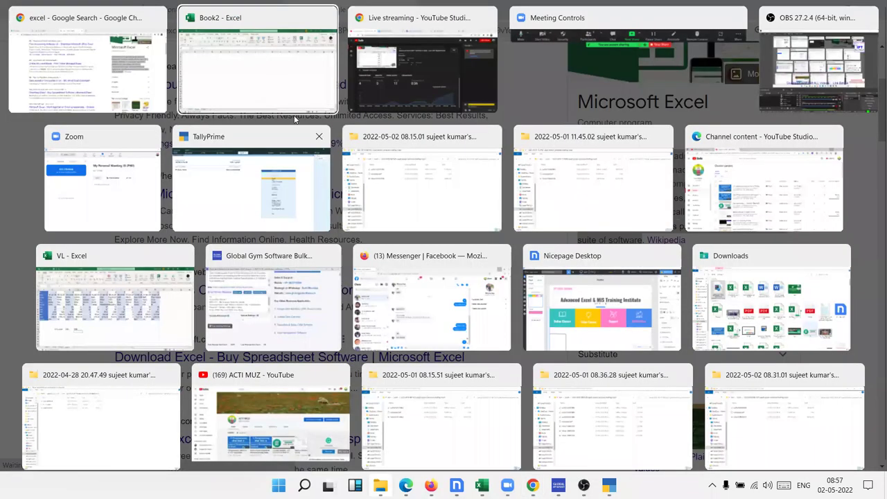
pyautogui.click(269, 81)
pyautogui.moveTo(196, 166)
pyautogui.mouseDown()
pyautogui.moveTo(344, 241)
pyautogui.moveTo(537, 260)
pyautogui.moveTo(538, 252)
pyautogui.mouseUp()
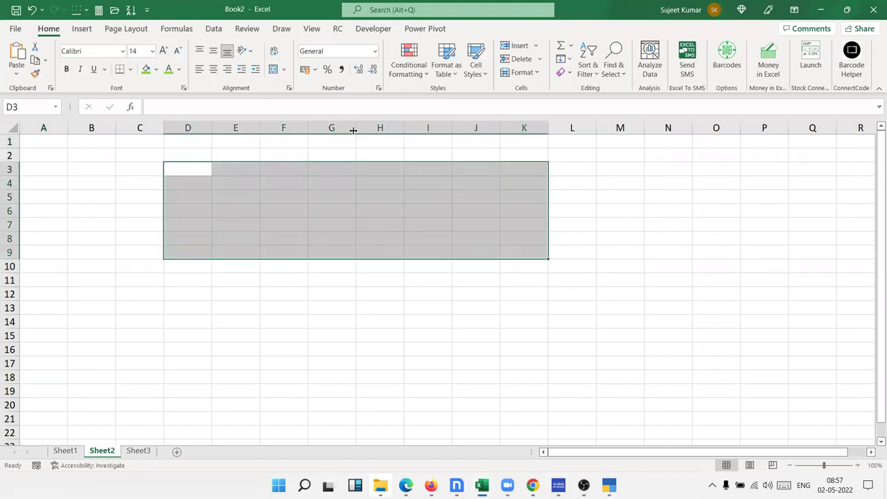
pyautogui.click(273, 69)
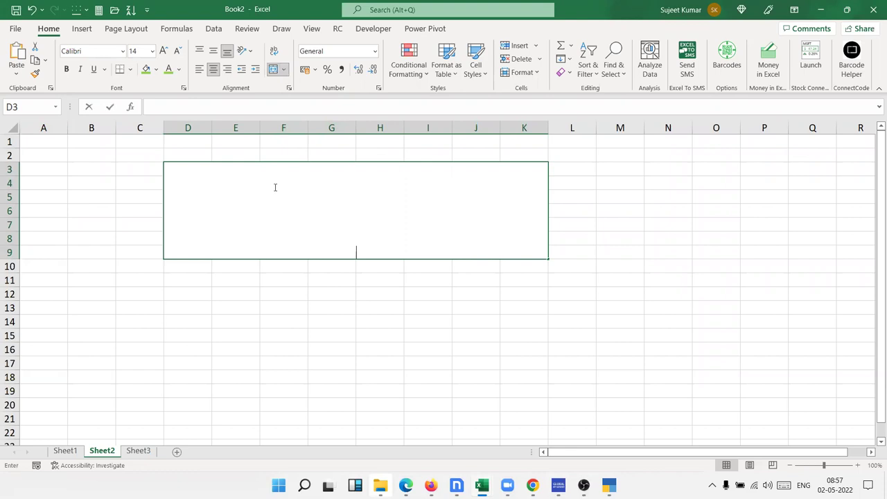
# Step: Paste the copied Microsoft Excel description paragraph into the merged D3:K9 cell, then reselect it
pyautogui.hotkey('ctrl', 'v')
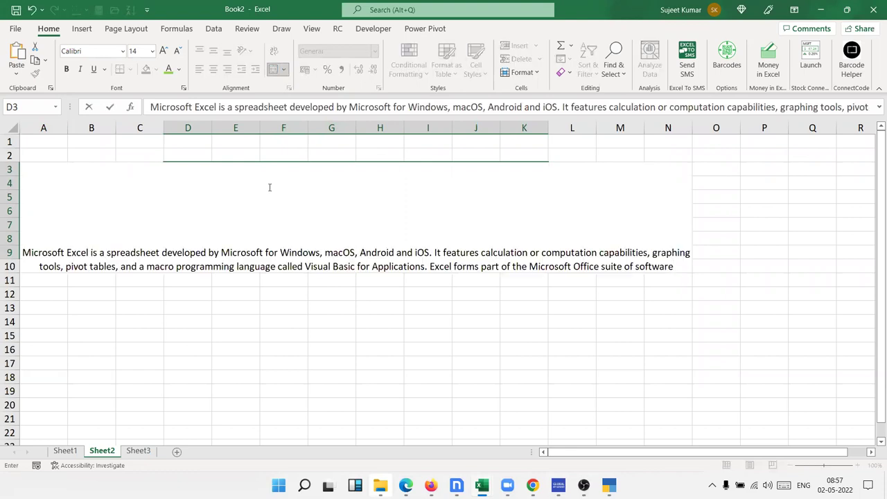
pyautogui.press('Return')
pyautogui.click(286, 174)
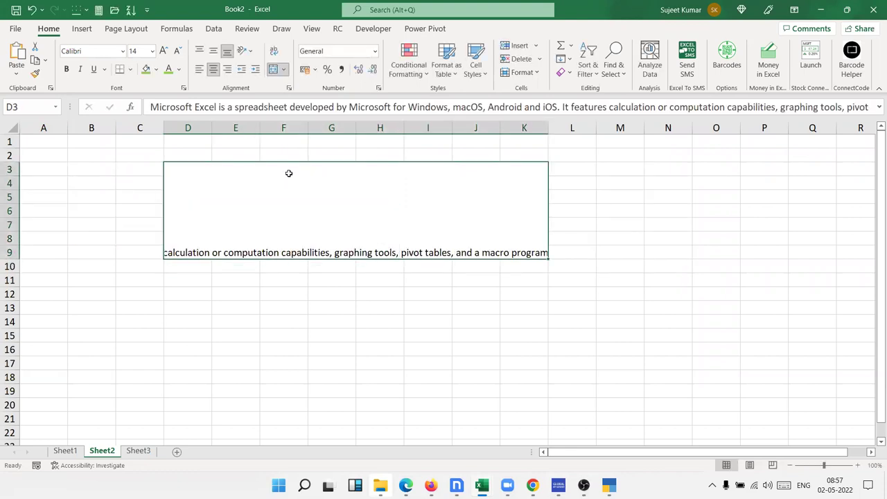
pyautogui.press('Delete')
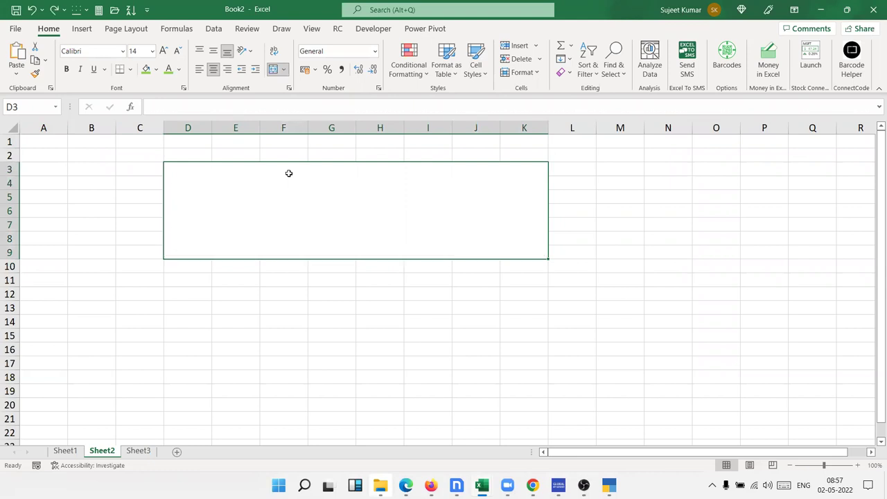
pyautogui.hotkey('ctrl', 'v')
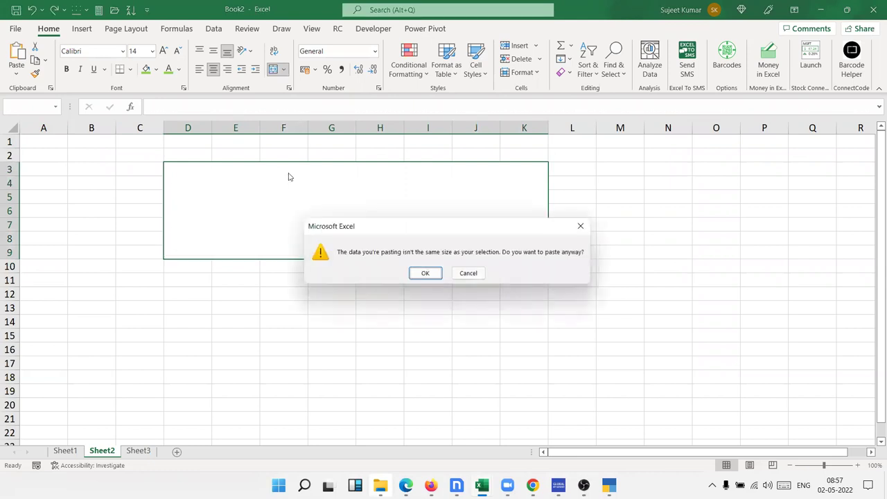
pyautogui.press('Escape')
pyautogui.doubleClick(382, 223)
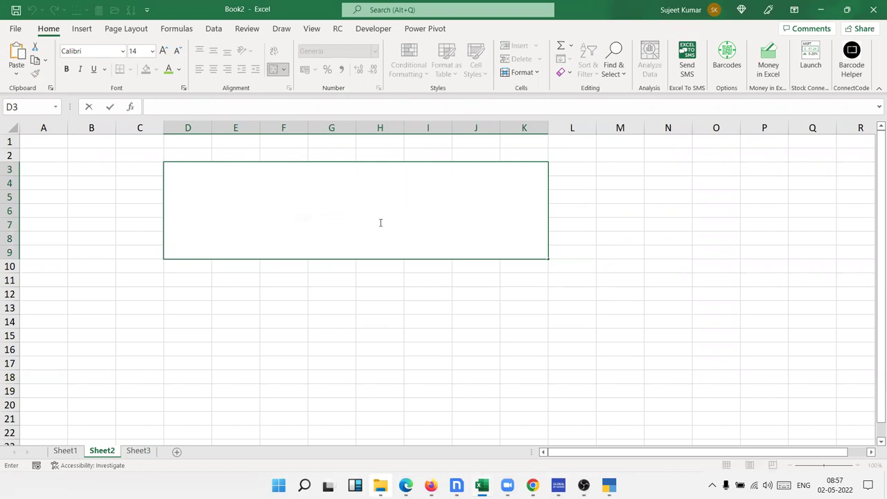
pyautogui.hotkey('ctrl', 'v')
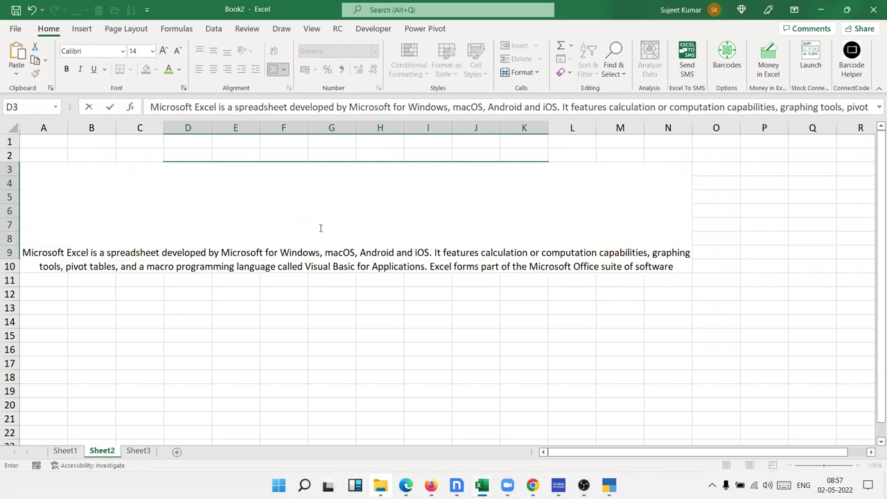
pyautogui.press('Return')
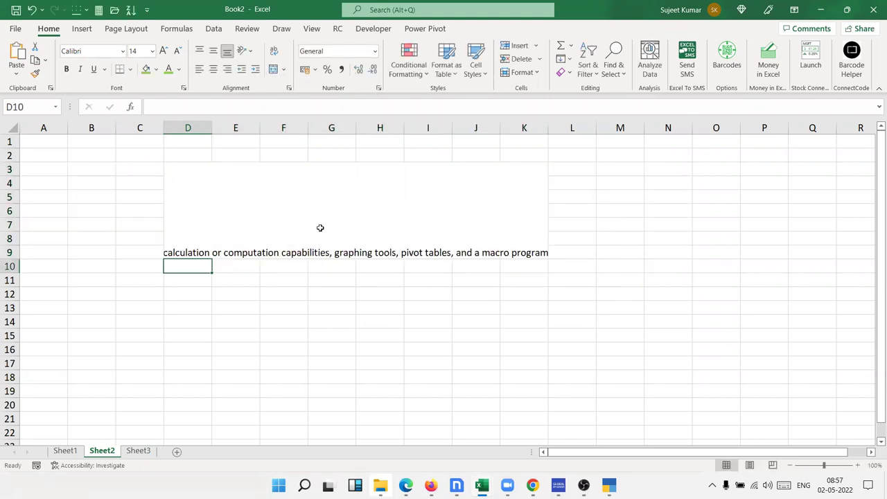
pyautogui.click(320, 227)
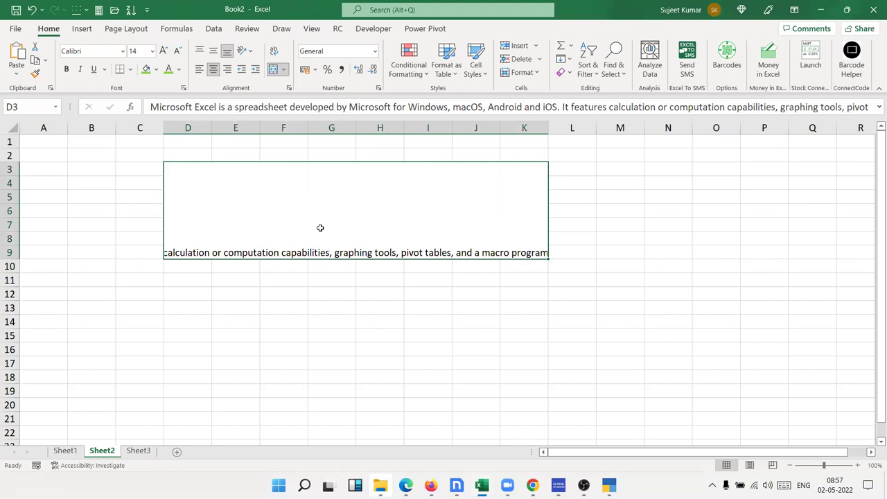
# Step: Apply Wrap Text, Align Left and Middle Align to the merged paragraph block
pyautogui.click(276, 55)
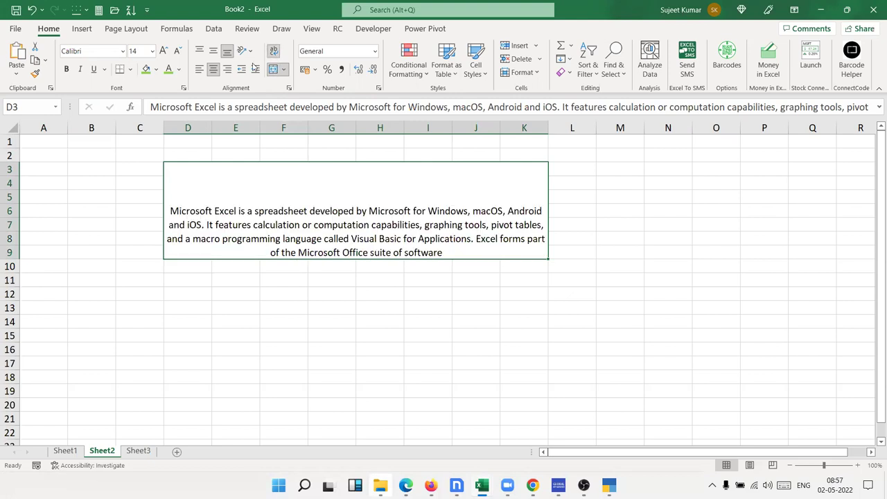
pyautogui.click(200, 70)
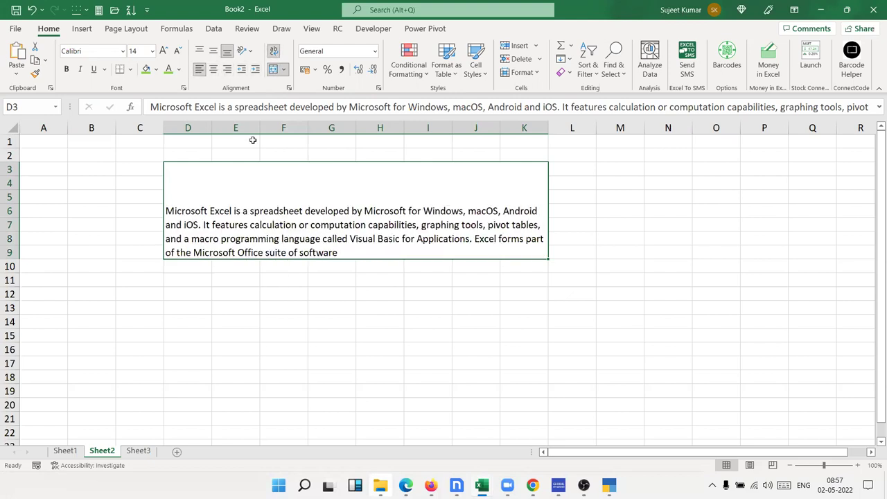
pyautogui.click(213, 50)
pyautogui.click(312, 294)
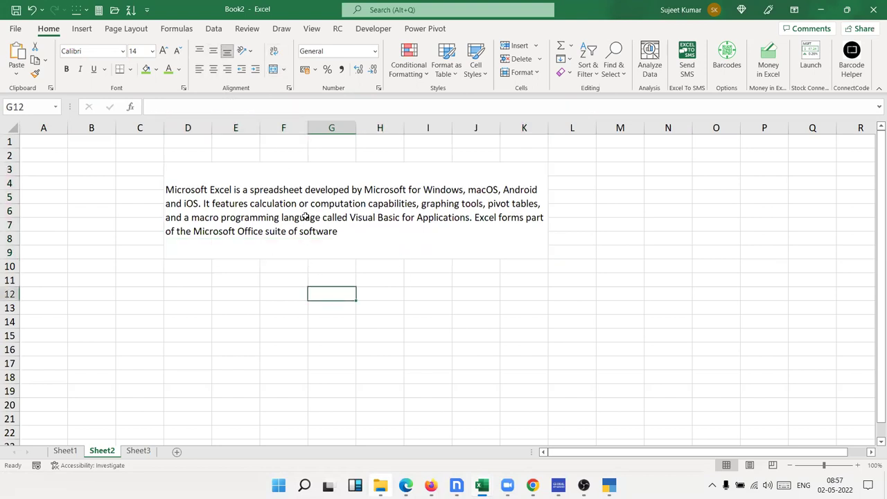
pyautogui.click(302, 209)
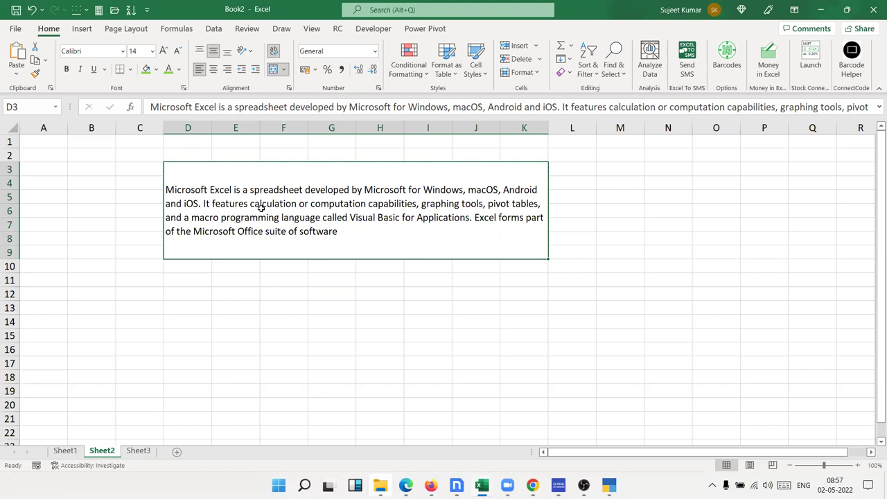
# Step: Edit the merged cell and select only the word macOS in the paragraph
pyautogui.doubleClick(447, 202)
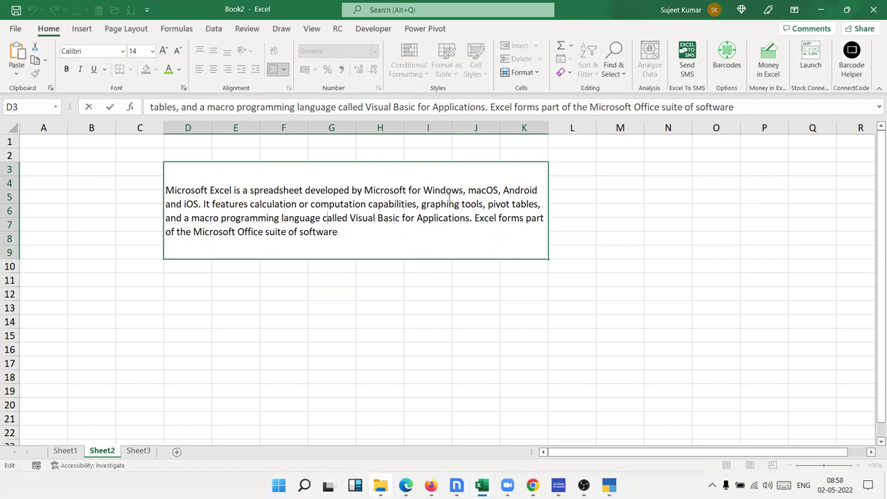
pyautogui.moveTo(469, 190); pyautogui.dragTo(499, 190)
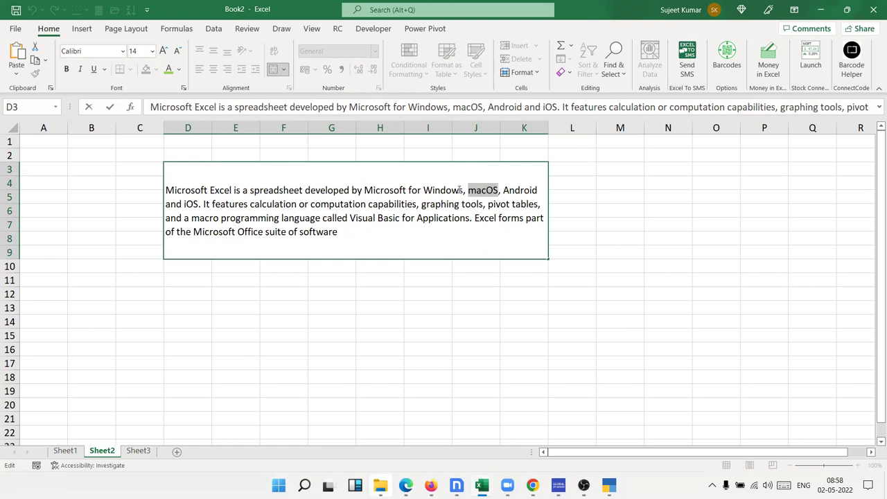
# Step: Format the word macOS with strikethrough and red font colour, then finish editing
pyautogui.rightClick(479, 191)
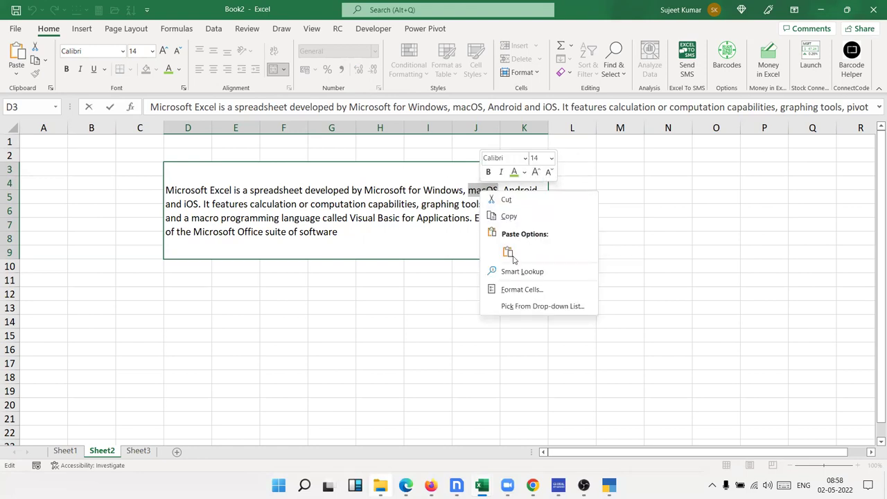
pyautogui.click(517, 289)
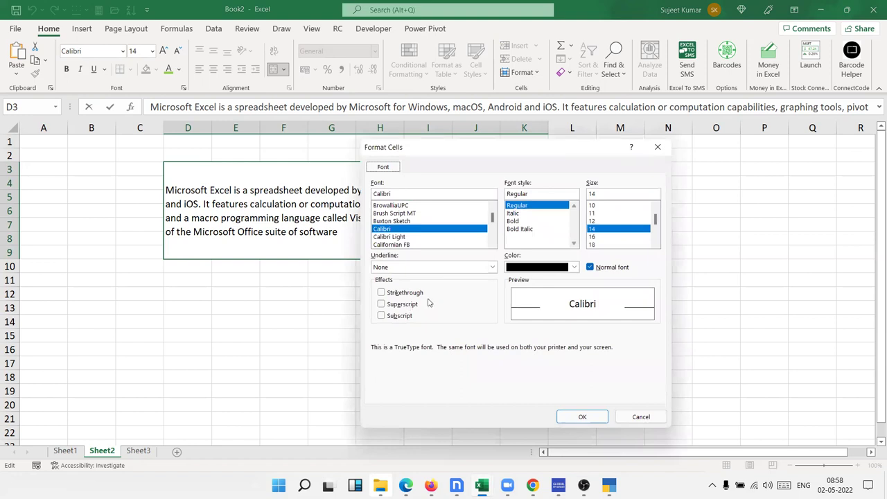
pyautogui.click(398, 297)
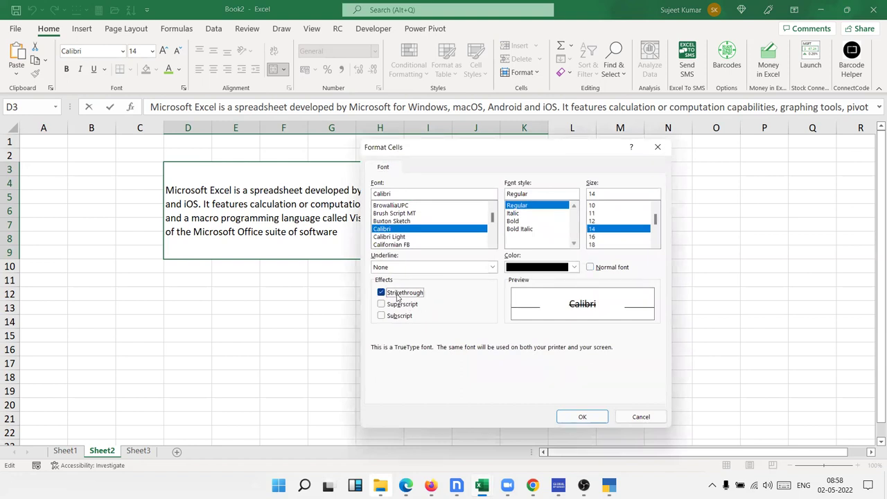
pyautogui.click(398, 297)
pyautogui.click(398, 297)
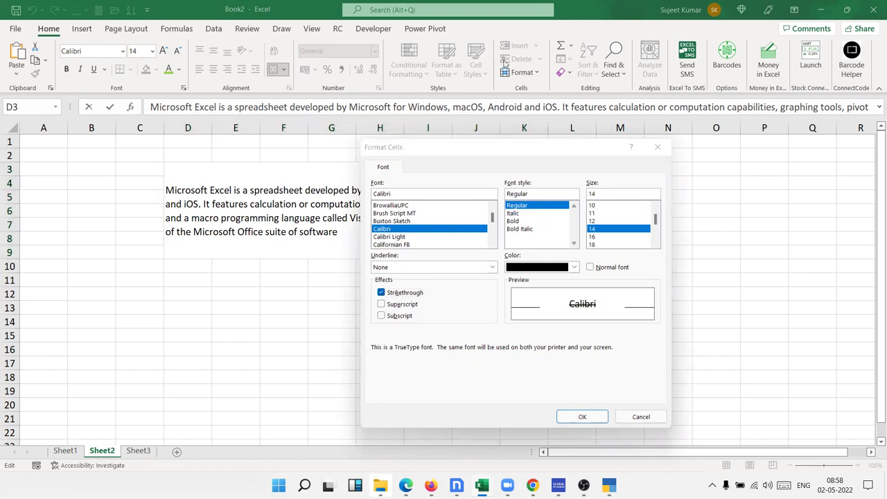
pyautogui.click(574, 267)
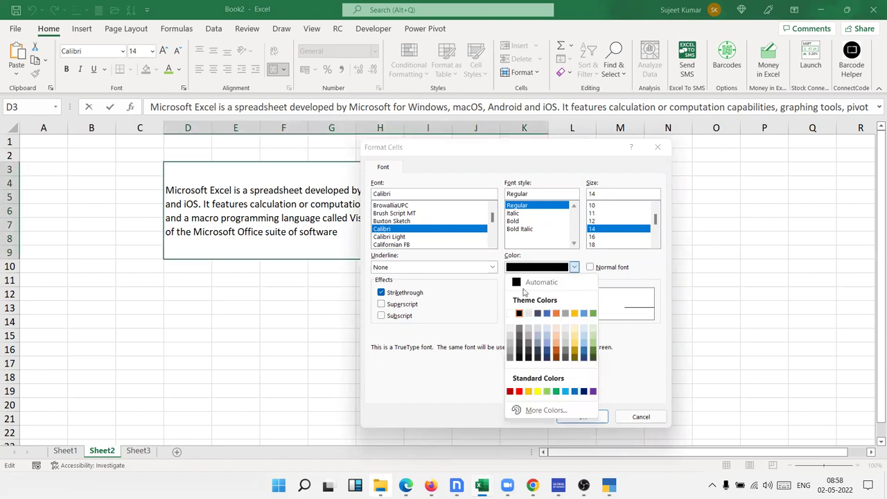
pyautogui.click(519, 392)
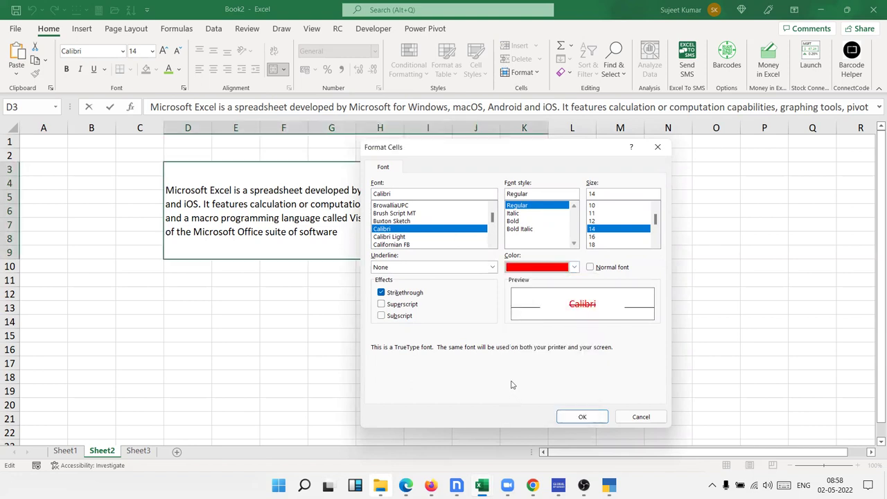
pyautogui.click(582, 416)
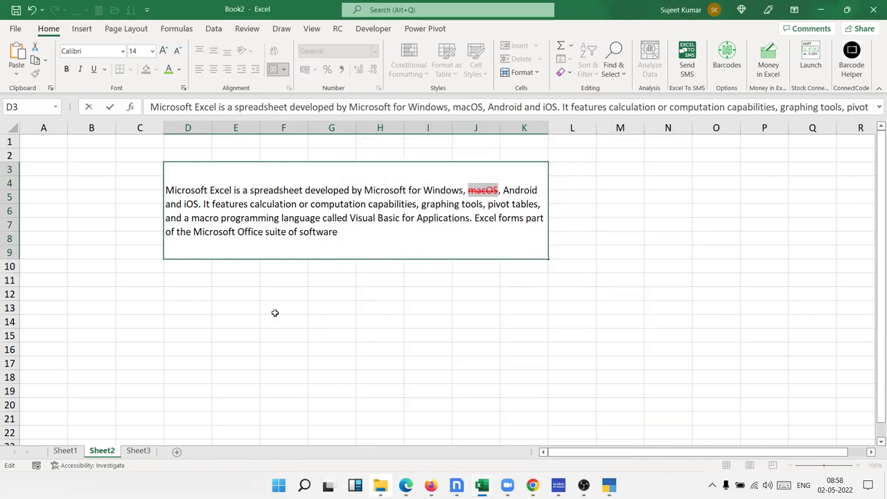
pyautogui.click(369, 281)
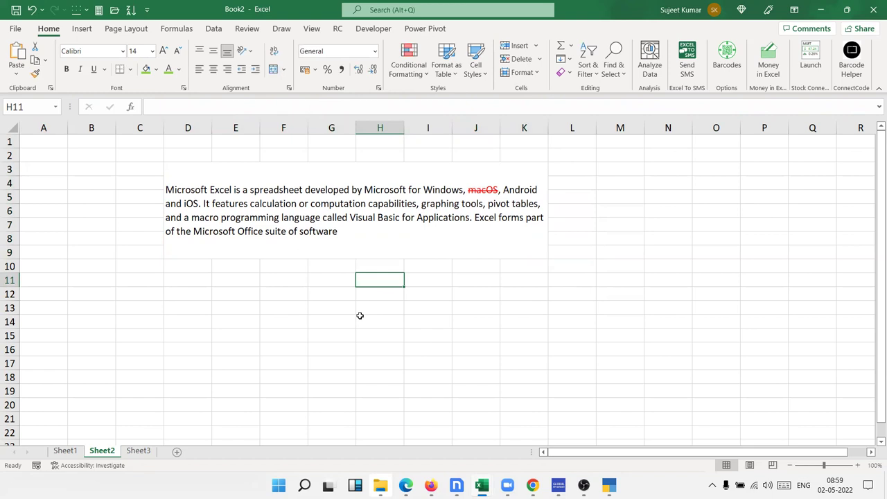
# Step: Copy Sheet1's F1:F6 values into Sheet2's B1:B6 and autofit column B
pyautogui.click(69, 451)
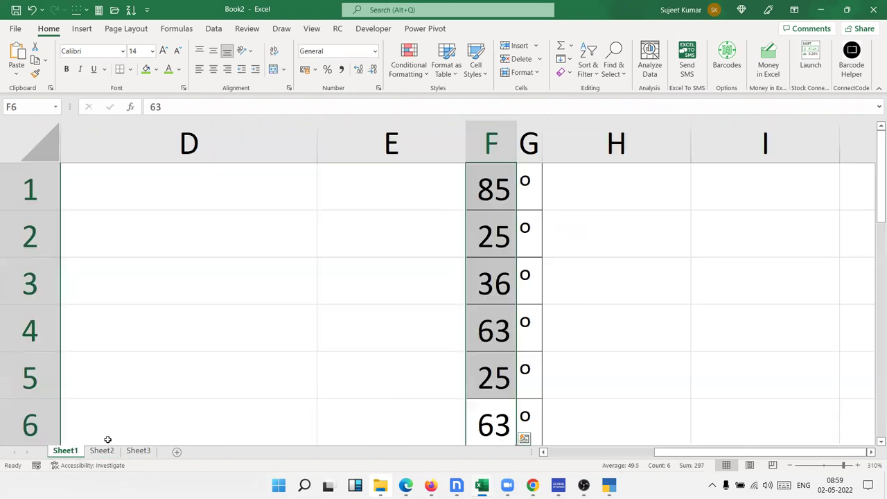
pyautogui.scroll(-3, 502, 359)
pyautogui.scroll(3, 503, 358)
pyautogui.hotkey('ctrl', 'c')
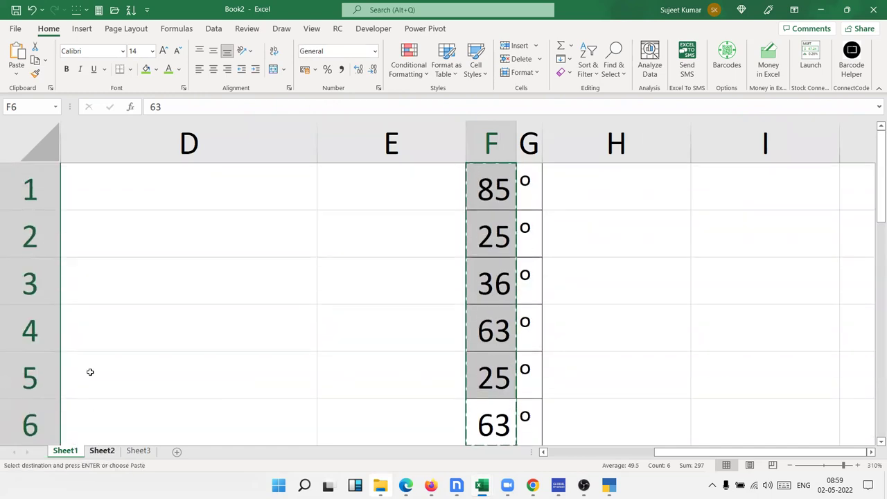
pyautogui.hotkey('ctrl', 'pagedown')
pyautogui.click(50, 142)
pyautogui.click(83, 142)
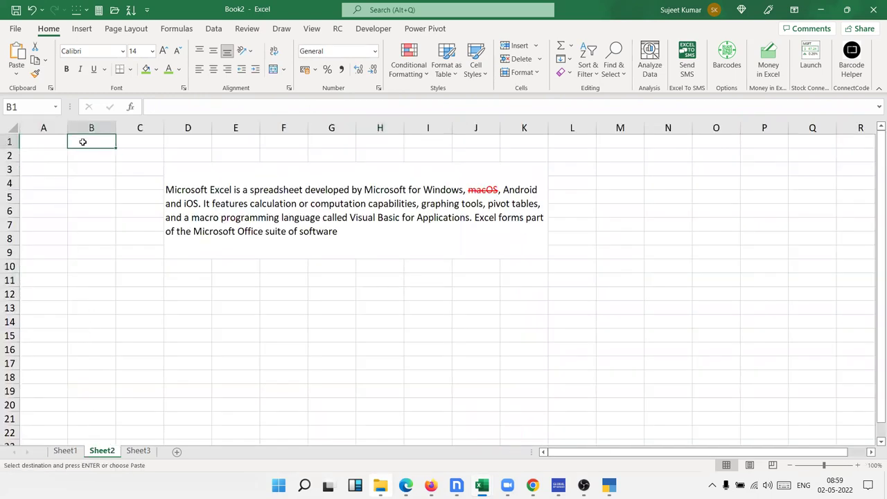
pyautogui.hotkey('ctrl', 'v')
pyautogui.doubleClick(116, 129)
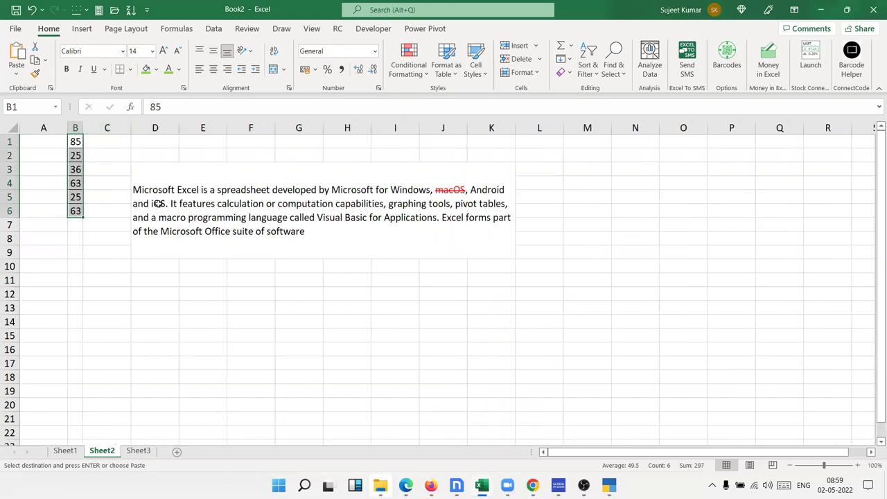
# Step: Select the pasted numbers in B1:B6 and bring up the border options list
pyautogui.click(177, 245)
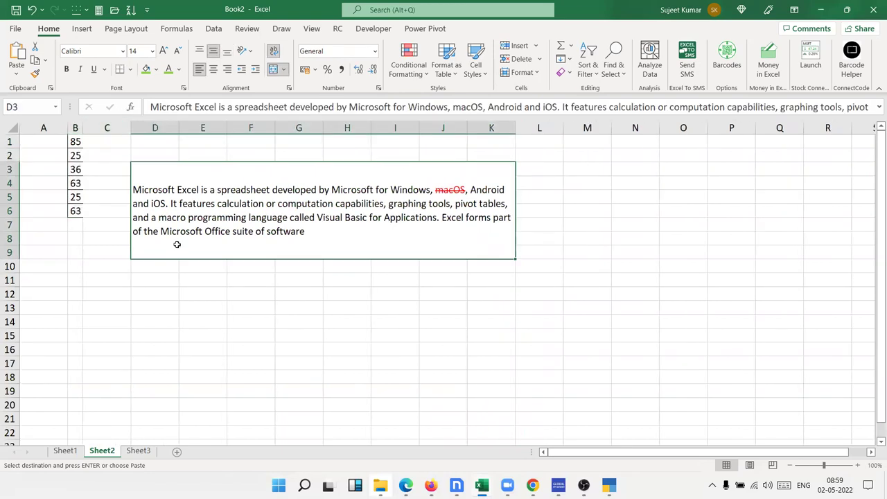
pyautogui.moveTo(76, 141); pyautogui.dragTo(75, 211)
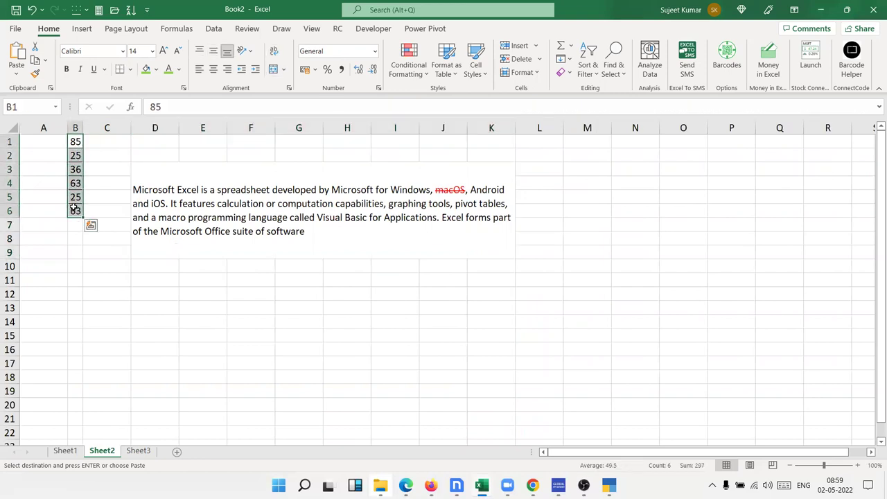
pyautogui.click(129, 69)
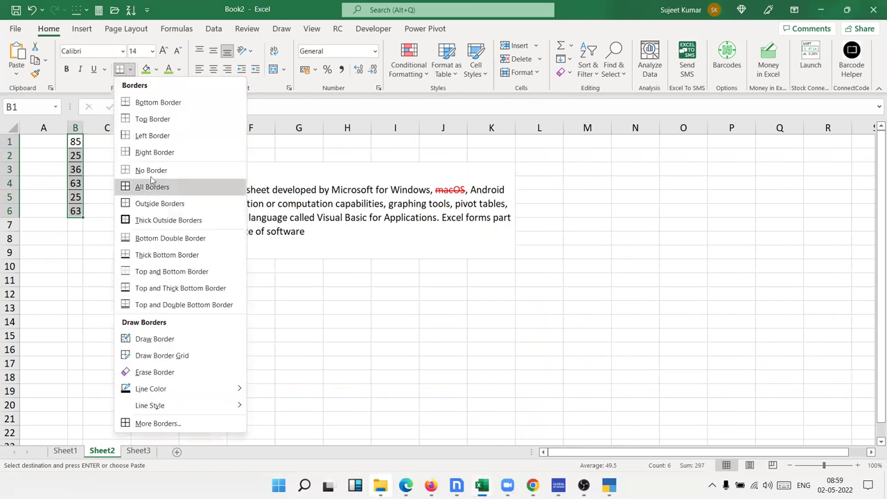
# Step: Set B1:B6 to No Border, and apply then undo Quick Analysis arrow icon sets
pyautogui.click(145, 170)
pyautogui.click(95, 185)
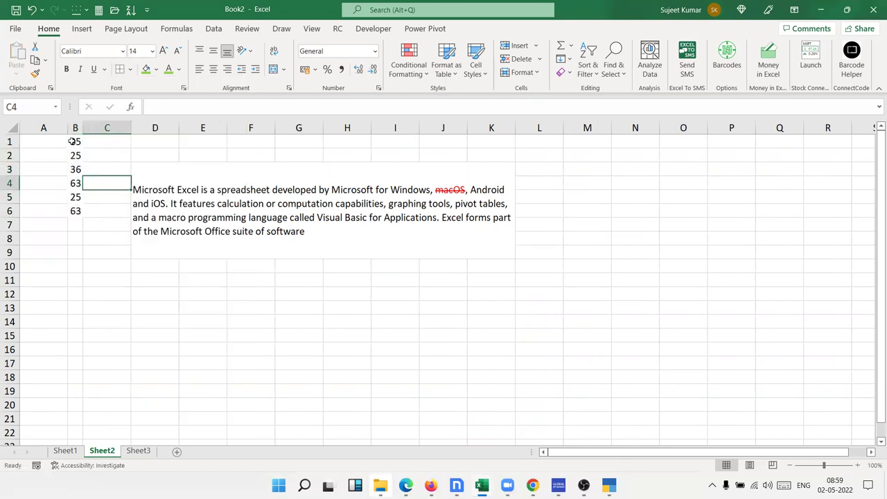
pyautogui.moveTo(72, 141); pyautogui.dragTo(75, 210)
pyautogui.click(91, 226)
pyautogui.click(103, 291)
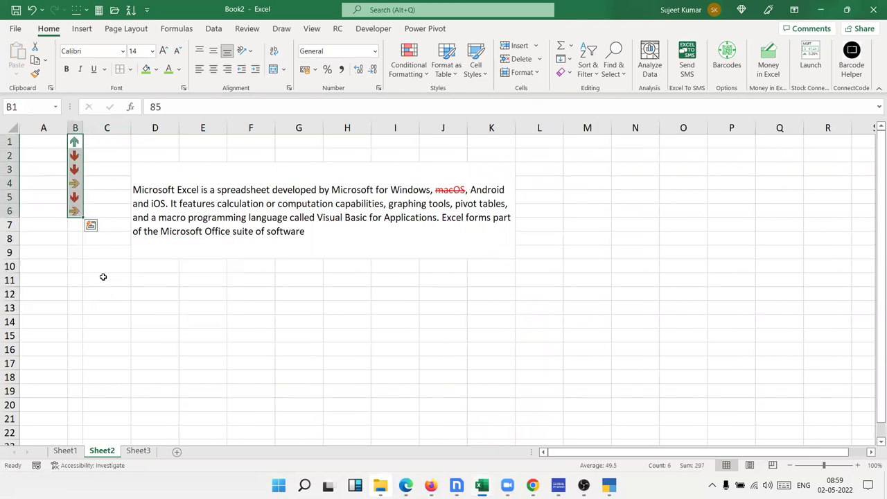
pyautogui.hotkey('ctrl', 'z')
pyautogui.hotkey('ctrl', 'c')
pyautogui.hotkey('ctrl', 'q')
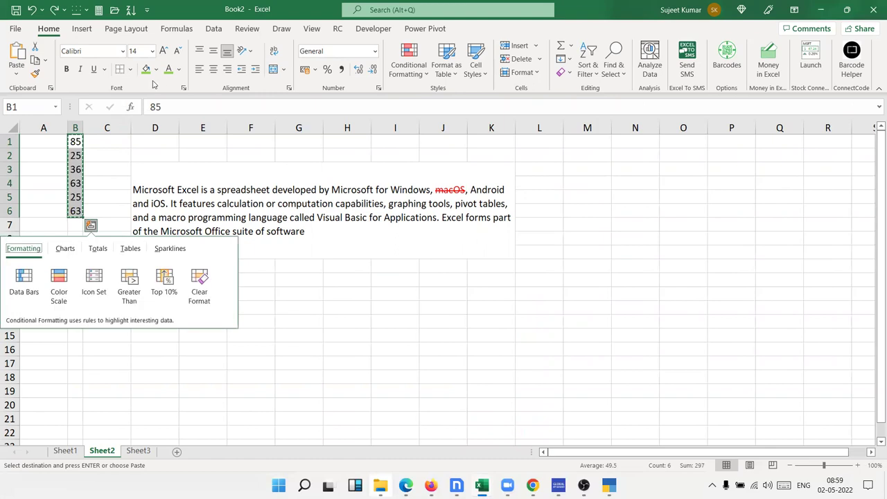
# Step: Set B1:B6 fill to No Fill and draw an ink stroke under the 36 in B3
pyautogui.click(157, 69)
pyautogui.click(157, 69)
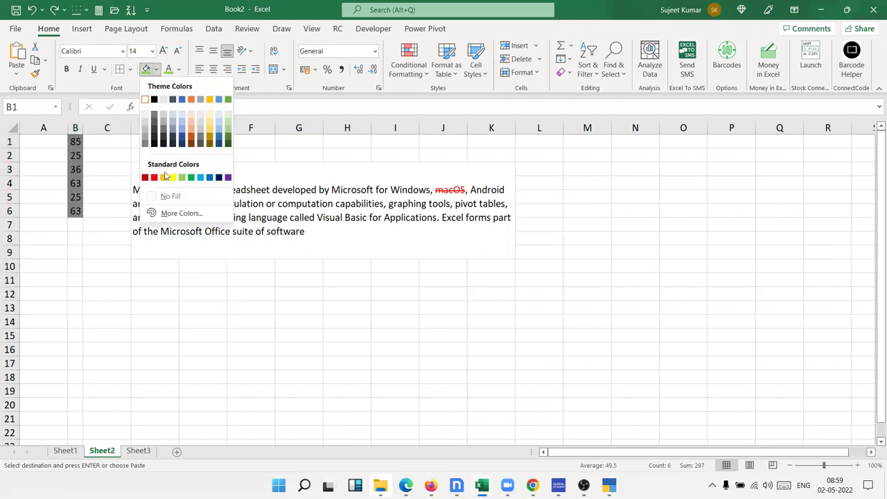
pyautogui.click(170, 196)
pyautogui.click(104, 284)
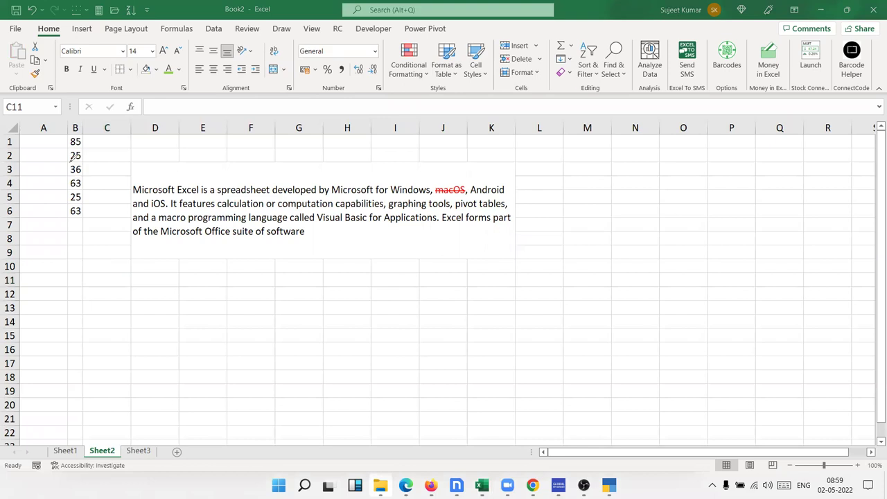
pyautogui.moveTo(70, 162)
pyautogui.mouseDown()
pyautogui.moveTo(82, 171)
pyautogui.moveTo(69, 171)
pyautogui.mouseUp()
# Step: Give B3 thick red diagonal-up and diagonal-down borders forming an X over 36
pyautogui.press('Escape')
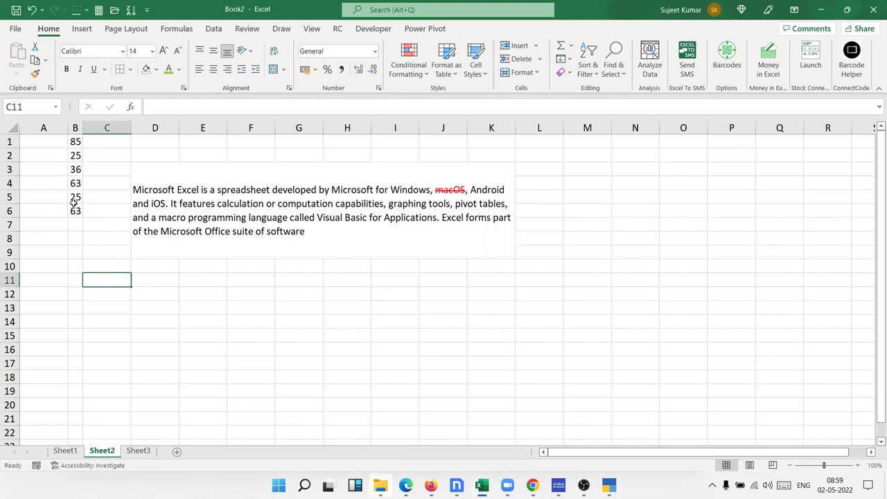
pyautogui.click(75, 166)
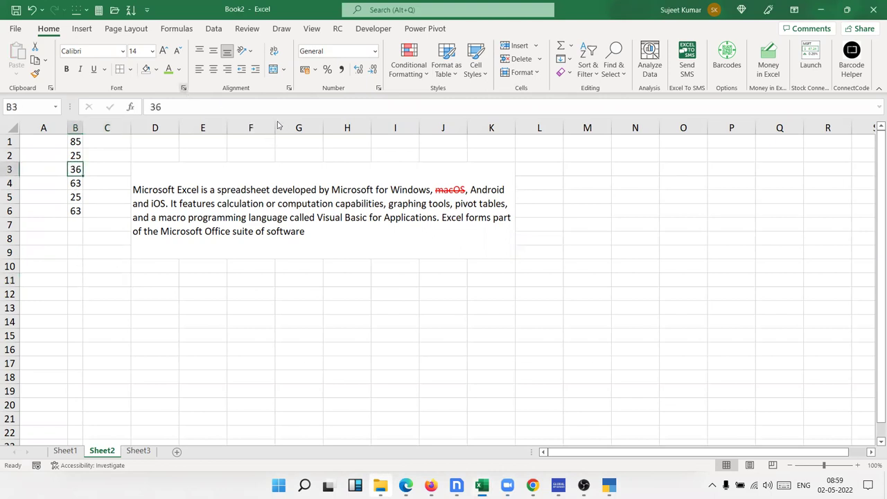
pyautogui.hotkey('ctrl', '1')
pyautogui.click(296, 137)
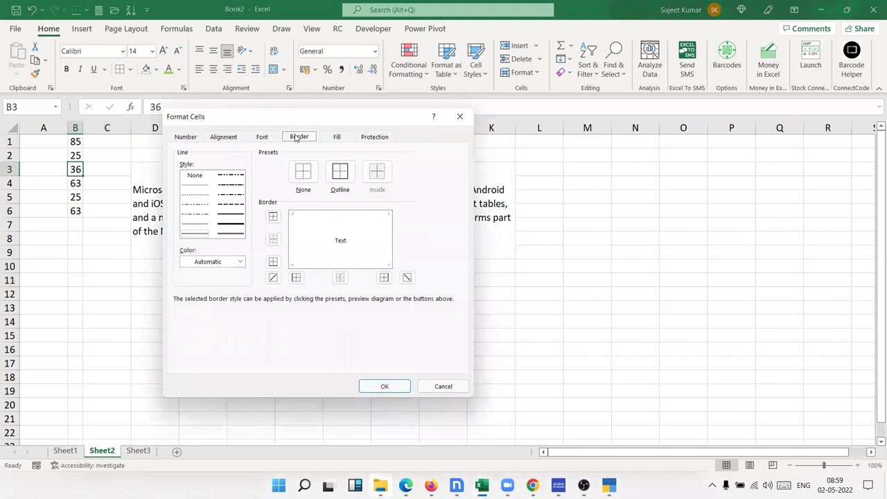
pyautogui.click(215, 263)
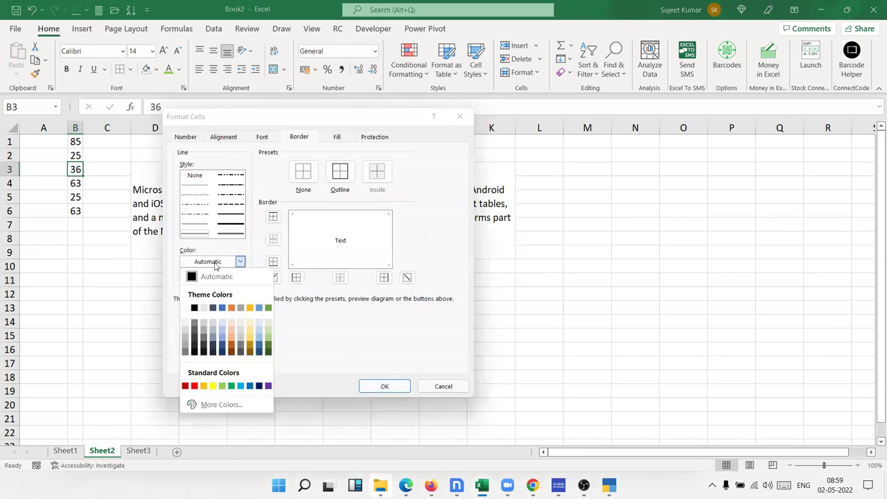
pyautogui.click(195, 387)
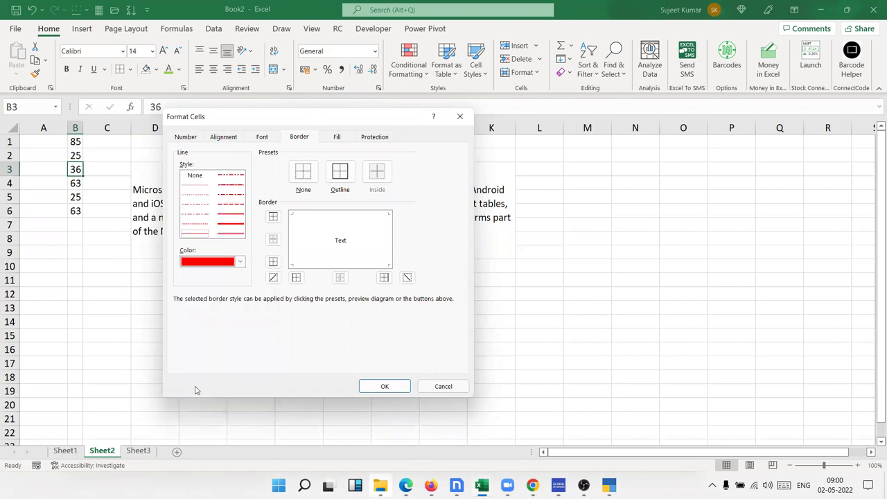
pyautogui.click(229, 224)
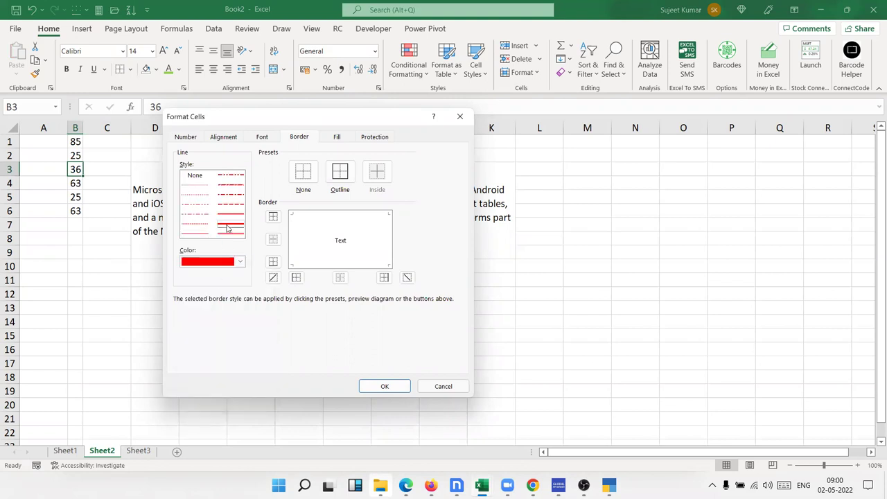
pyautogui.click(273, 277)
pyautogui.click(407, 278)
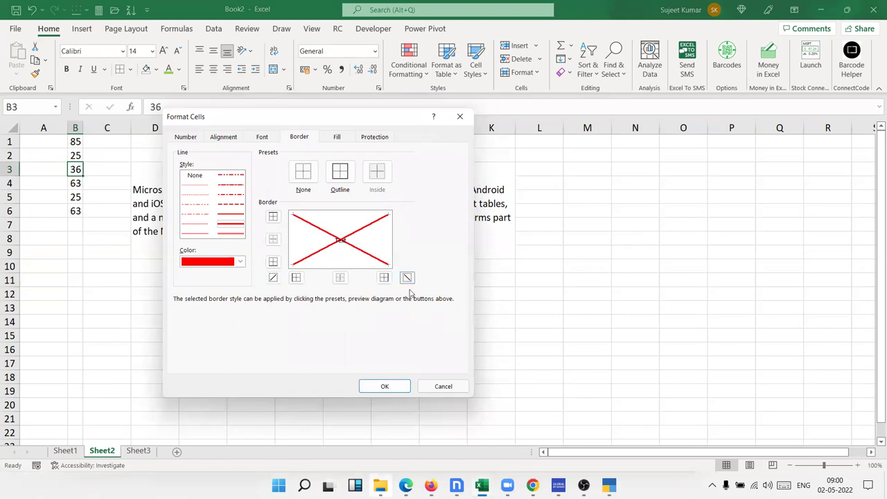
pyautogui.click(390, 391)
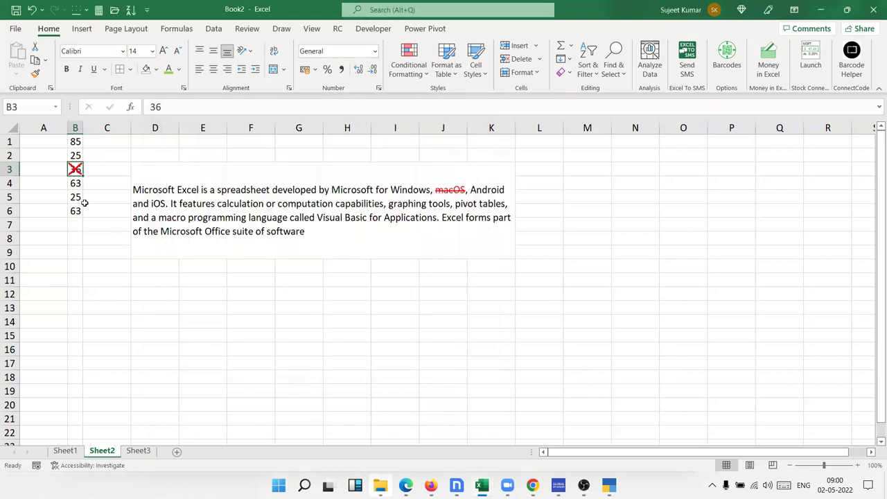
# Step: Repeat the red diagonal X border on B5 (25) and B1 (85) using F4
pyautogui.click(82, 199)
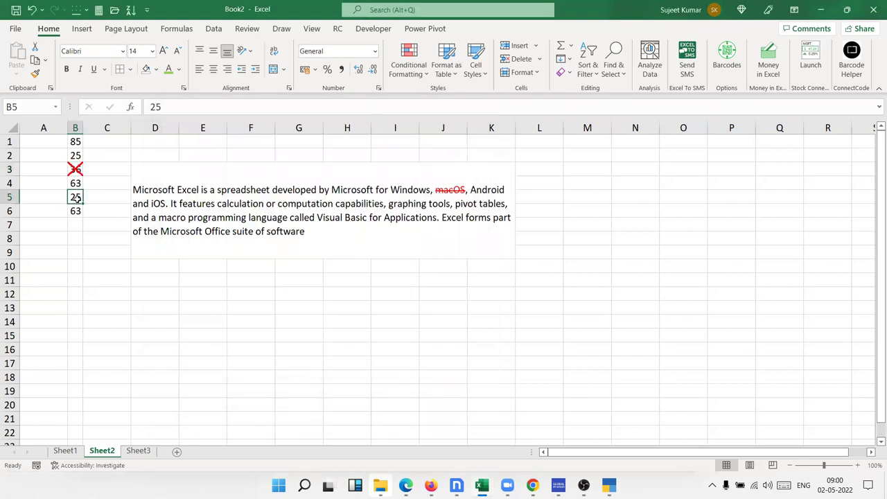
pyautogui.press('F4')
pyautogui.click(80, 142)
pyautogui.press('F4')
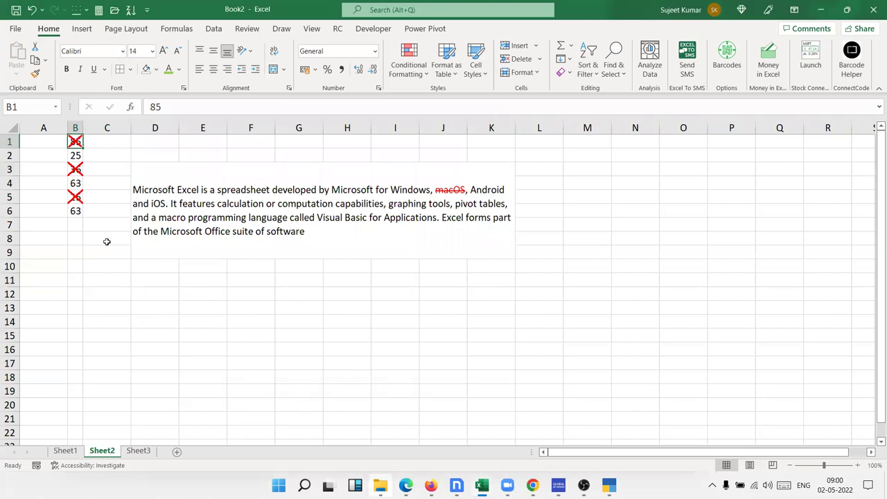
# Step: Click between the paragraph and empty cells G13 and C10, ending on B4 (63)
pyautogui.click(370, 222)
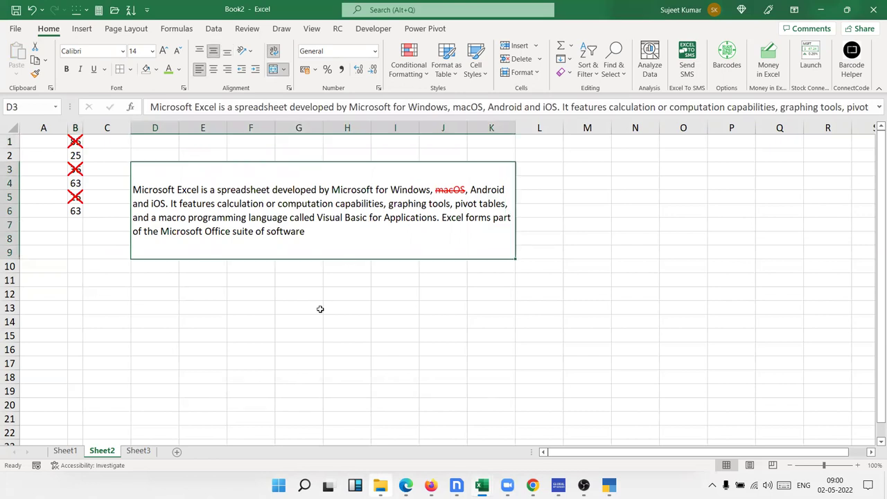
pyautogui.click(298, 308)
pyautogui.click(325, 212)
pyautogui.click(88, 264)
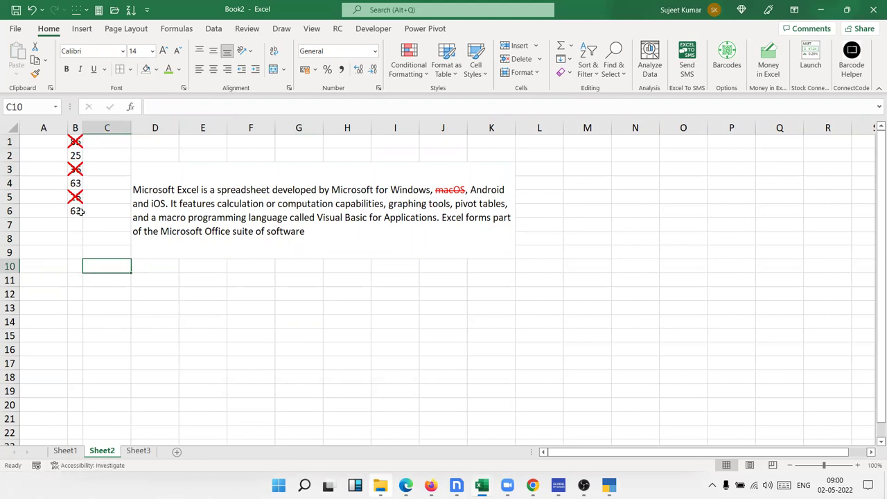
pyautogui.click(76, 183)
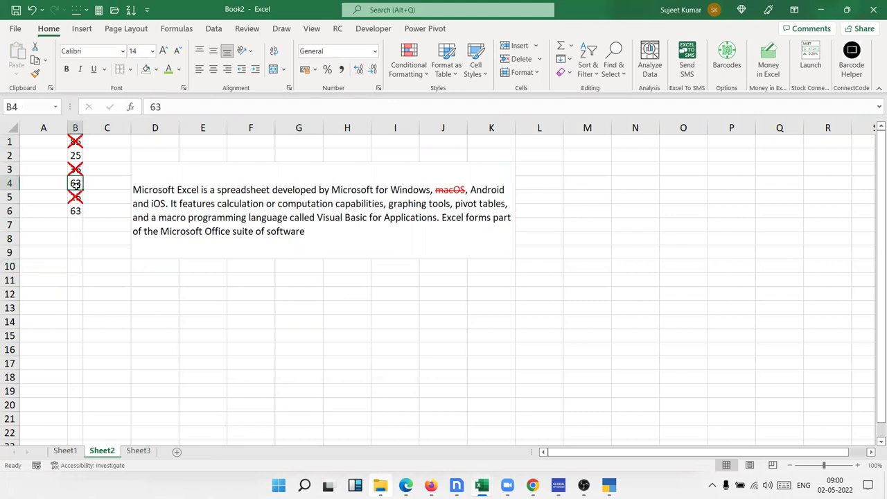
# Step: Give B4 a green left border and green diagonal line, then reselect column B's numbers
pyautogui.click(379, 88)
pyautogui.click(299, 136)
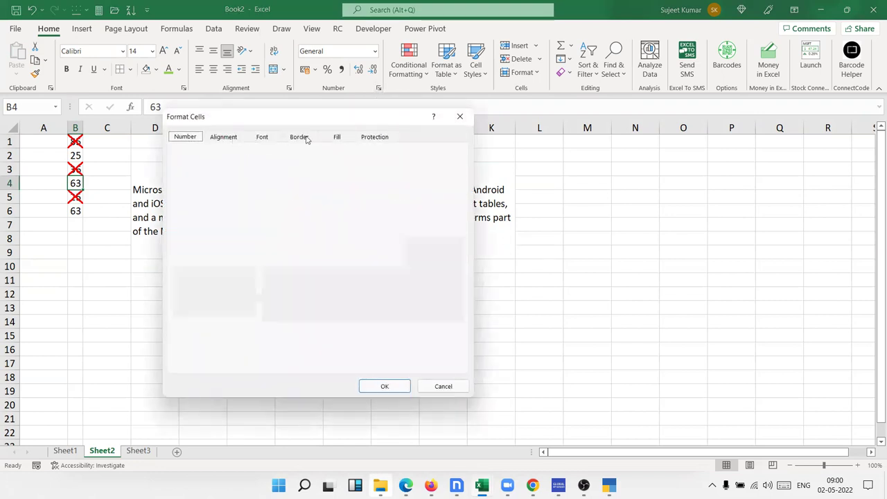
pyautogui.click(205, 269)
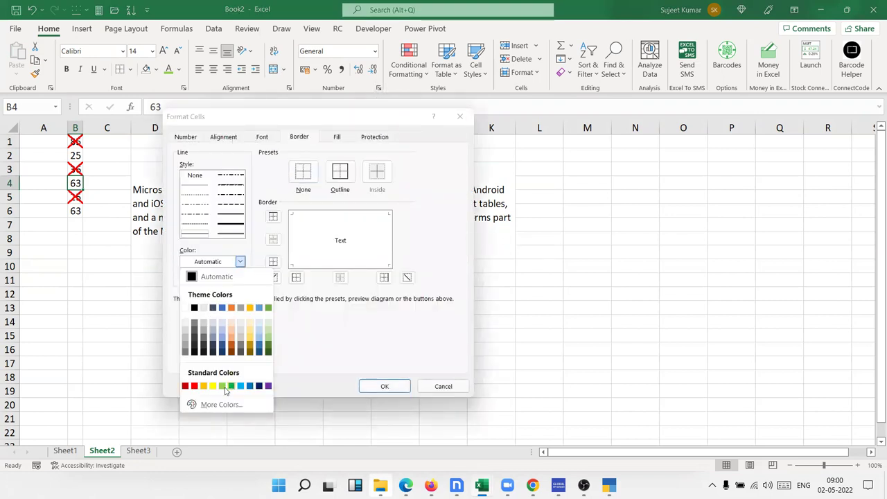
pyautogui.press('Escape')
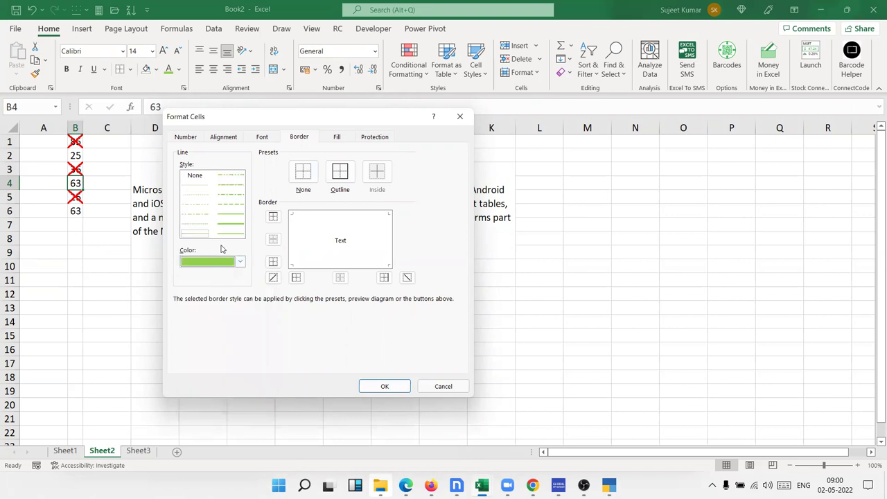
pyautogui.click(234, 231)
pyautogui.click(296, 278)
pyautogui.click(273, 278)
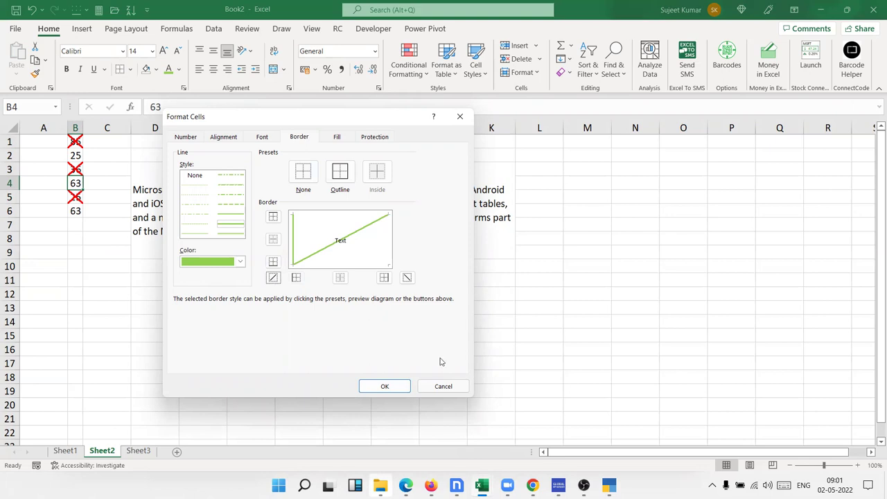
pyautogui.click(383, 387)
pyautogui.click(138, 284)
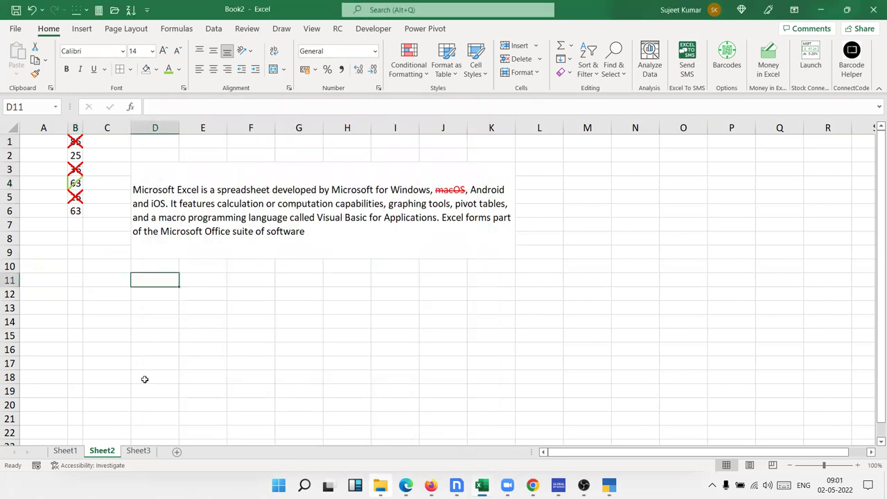
pyautogui.moveTo(75, 212); pyautogui.dragTo(71, 142)
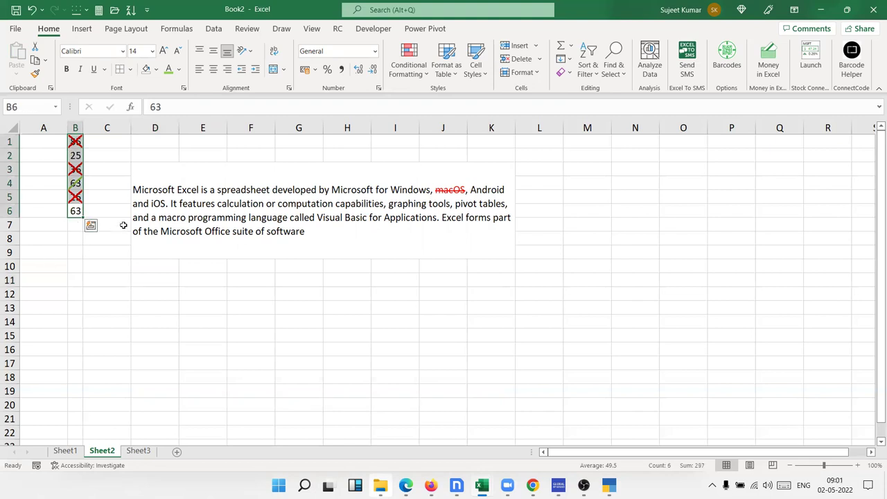
# Step: Insert four narrow blank columns before column C, then zoom back in on the top-left of the sheet
pyautogui.click(112, 119)
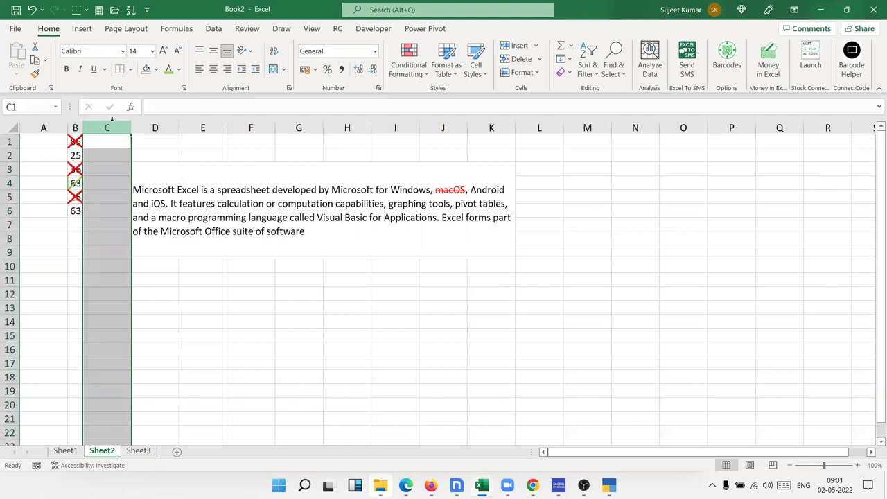
pyautogui.hotkey('ctrl', '+')
pyautogui.hotkey('ctrl', '+')
pyautogui.hotkey('ctrl', '+')
pyautogui.hotkey('ctrl', '+')
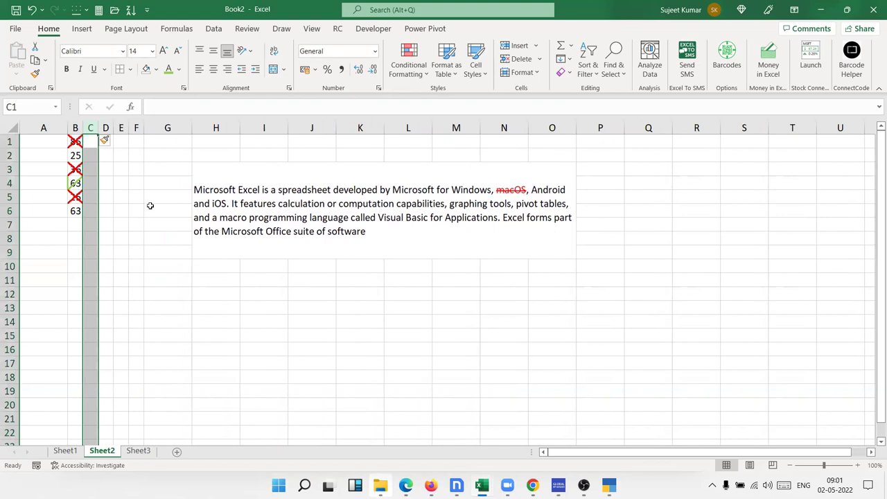
pyautogui.scroll(4, 150, 205)
pyautogui.scroll(1, 148, 207)
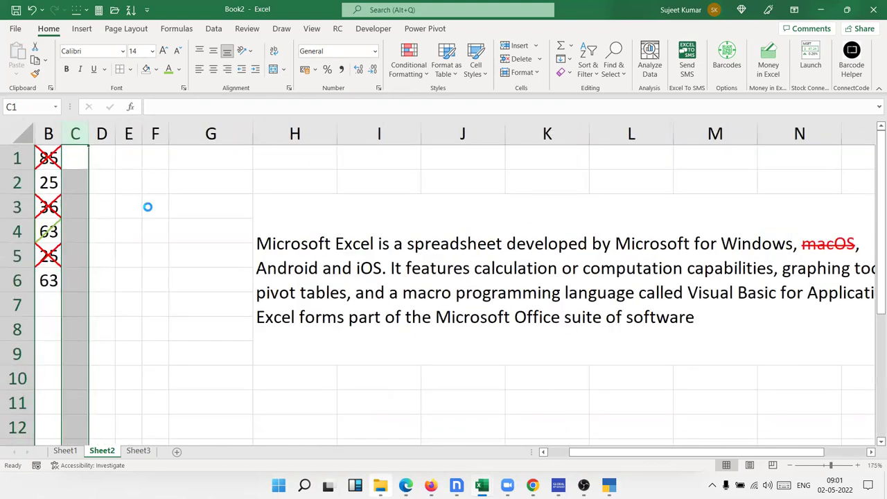
pyautogui.scroll(1, 148, 207)
pyautogui.scroll(2, 145, 205)
pyautogui.hotkey('ctrl', 'Home')
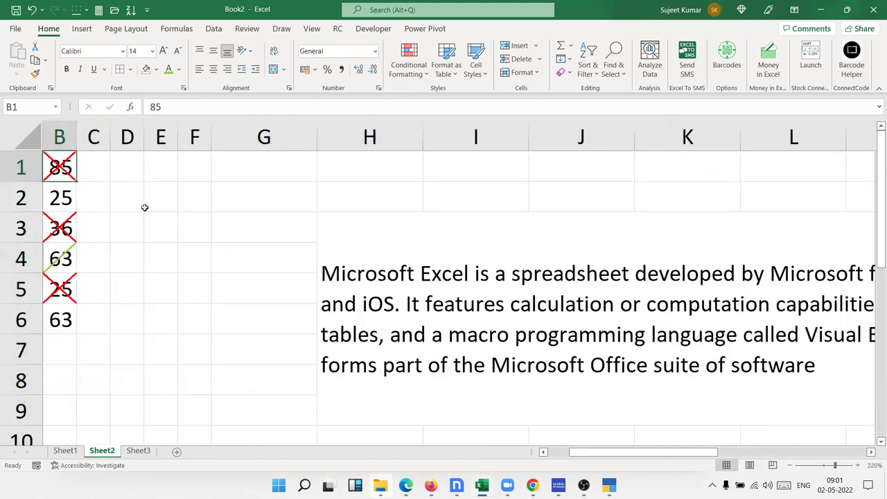
pyautogui.press('Left')
pyautogui.press('Right')
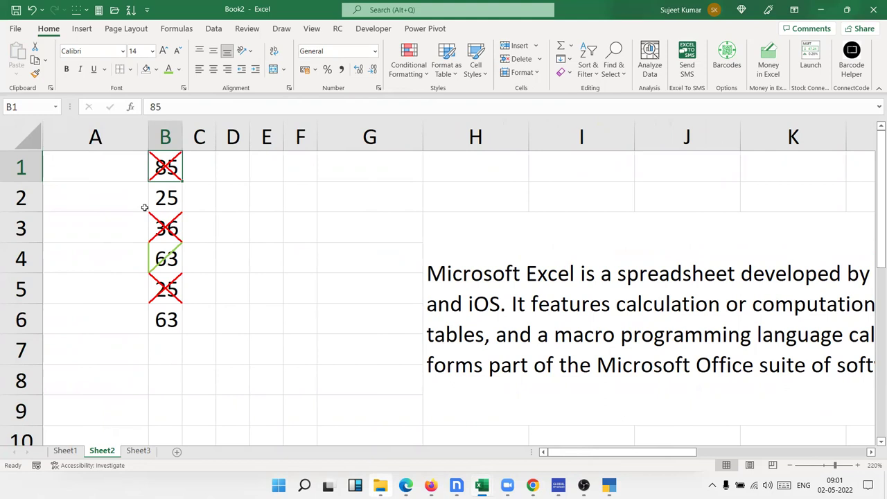
# Step: Enter O in C1 and C3 beside the crossed-out 85 and 36
pyautogui.press('Down')
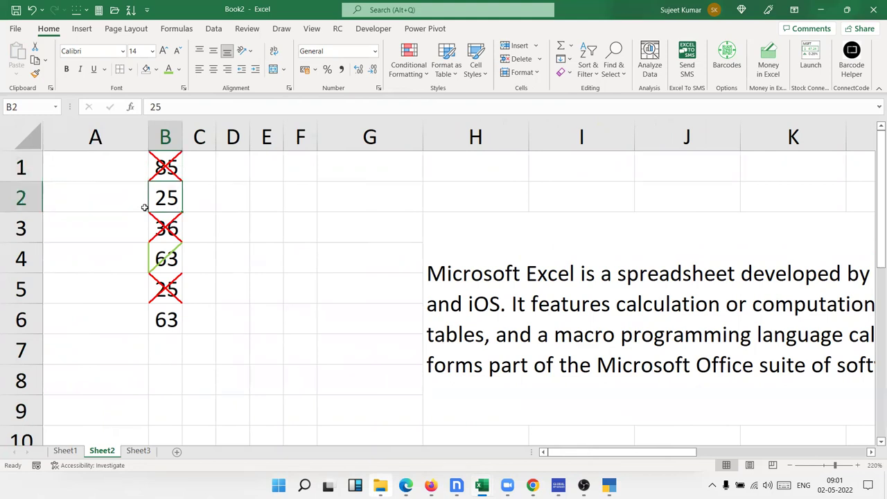
pyautogui.press('Up')
pyautogui.press('Right')
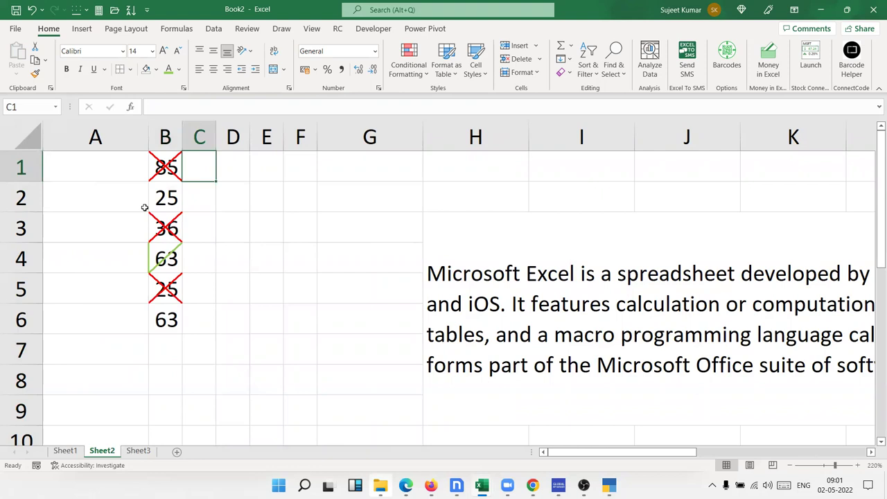
pyautogui.write('P')
pyautogui.press('BackSpace')
pyautogui.write('O')
pyautogui.press('Return')
pyautogui.press('Down')
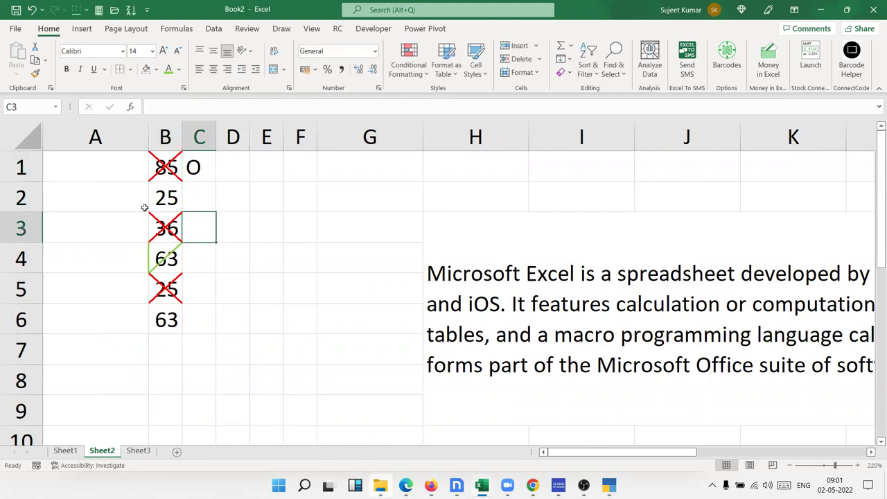
pyautogui.write('O')
pyautogui.press('Return')
# Step: Enter O in C5 and P in C4, then select the marks in C1:C6
pyautogui.press('Down')
pyautogui.press('Down')
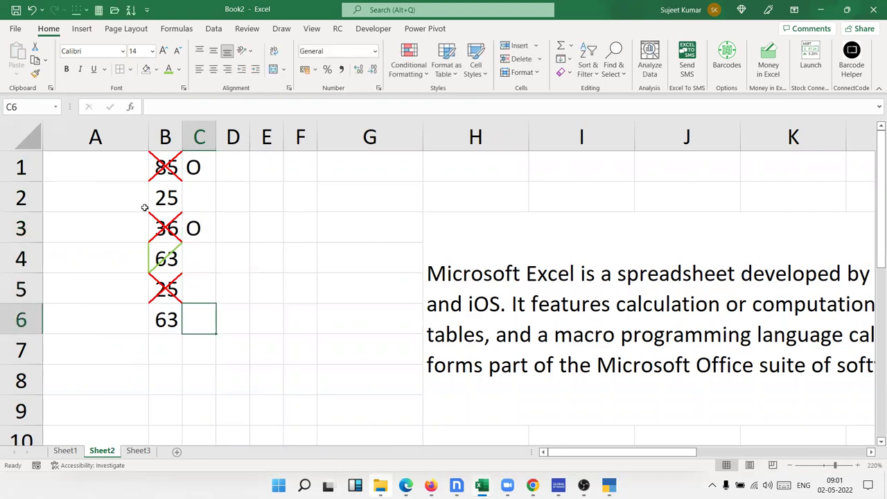
pyautogui.press('Up')
pyautogui.write('O')
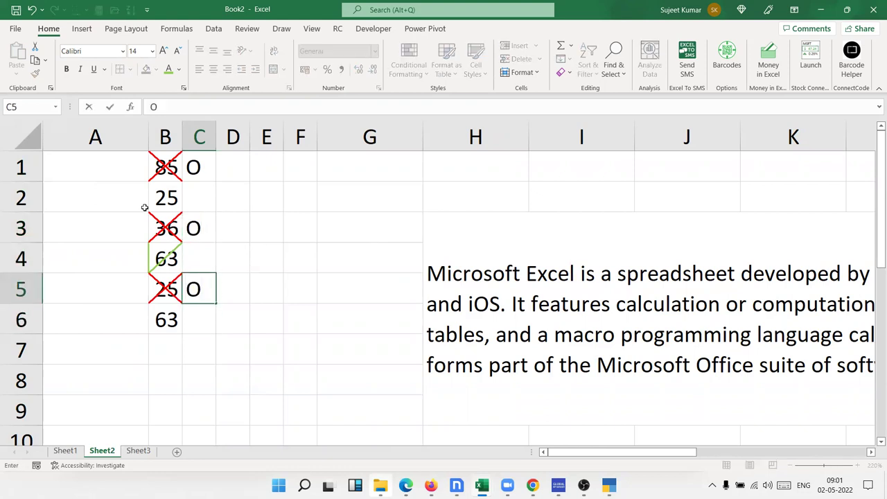
pyautogui.press('Up')
pyautogui.write('P')
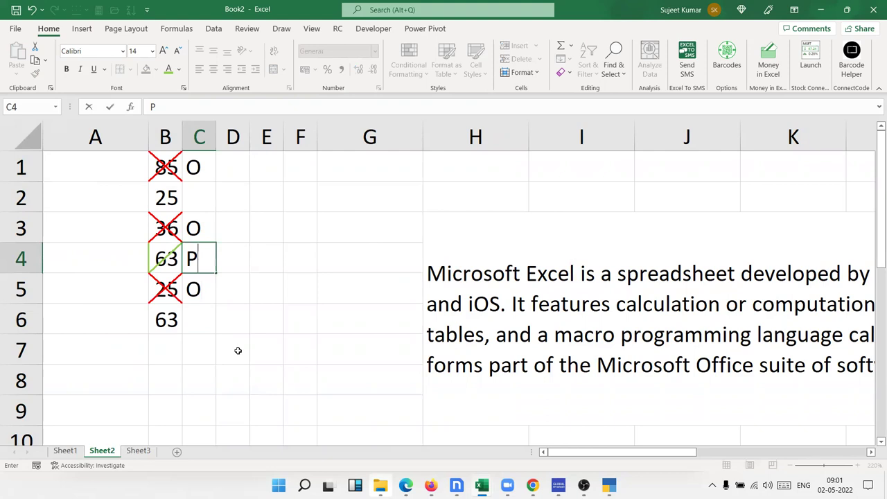
pyautogui.click(237, 350)
pyautogui.moveTo(192, 330); pyautogui.dragTo(194, 138)
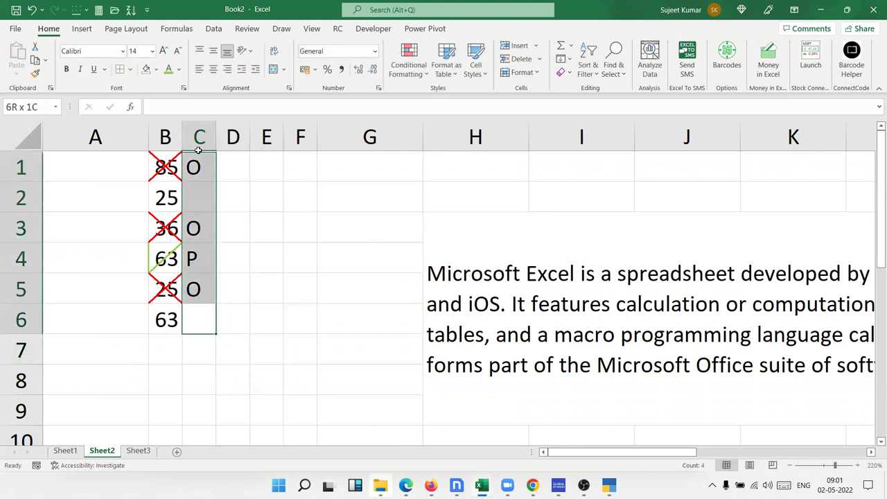
# Step: Apply Wingdings 2 to C1:C6 so the O letters become crosses and P becomes a tick
pyautogui.click(125, 52)
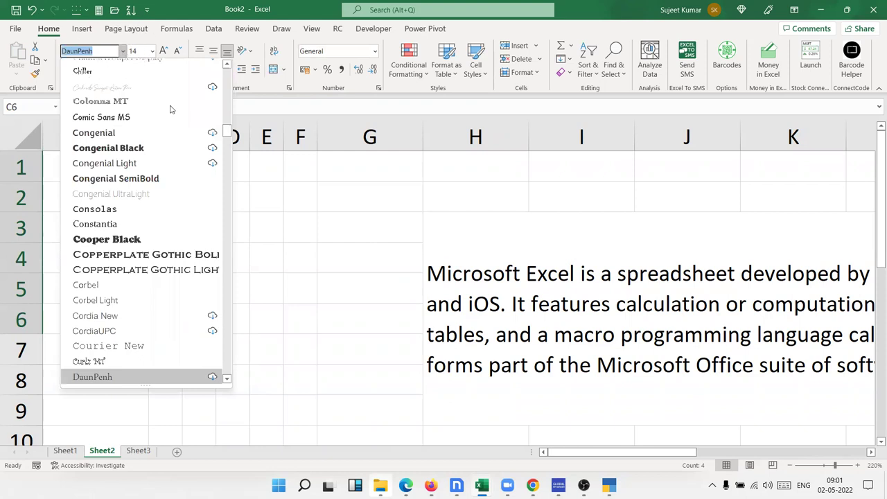
pyautogui.scroll(-8, 225, 305)
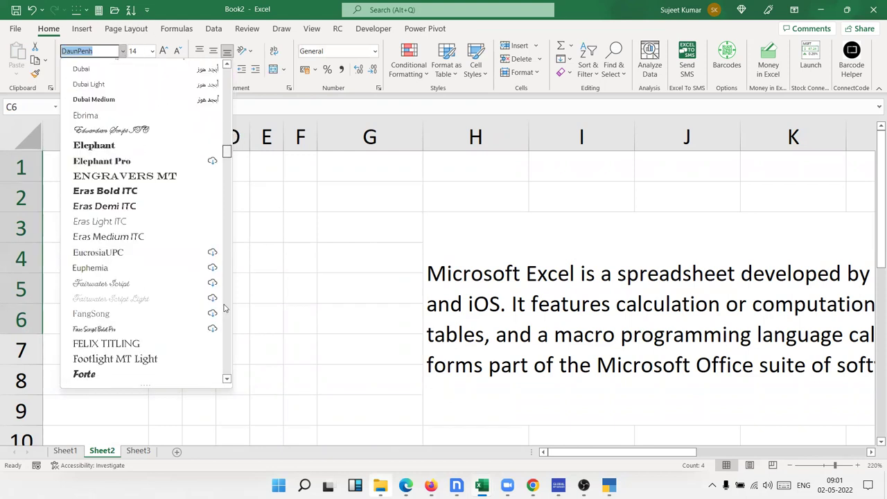
pyautogui.moveTo(226, 344); pyautogui.dragTo(225, 366)
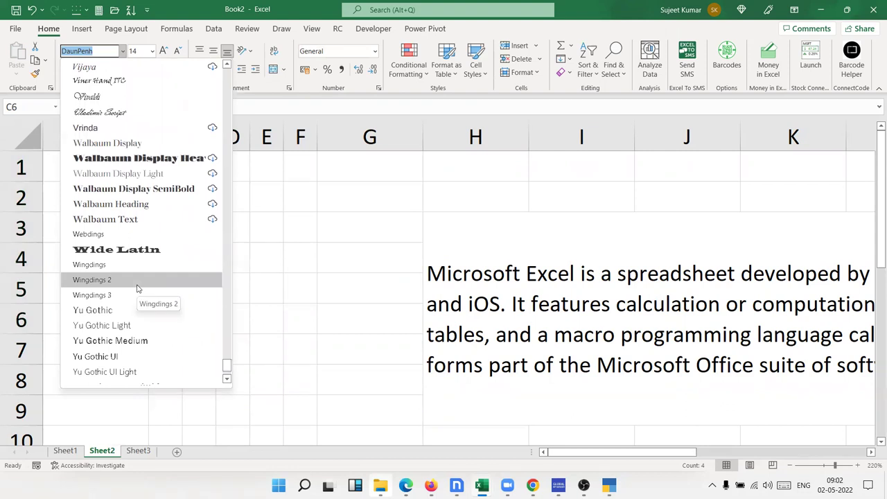
pyautogui.click(137, 284)
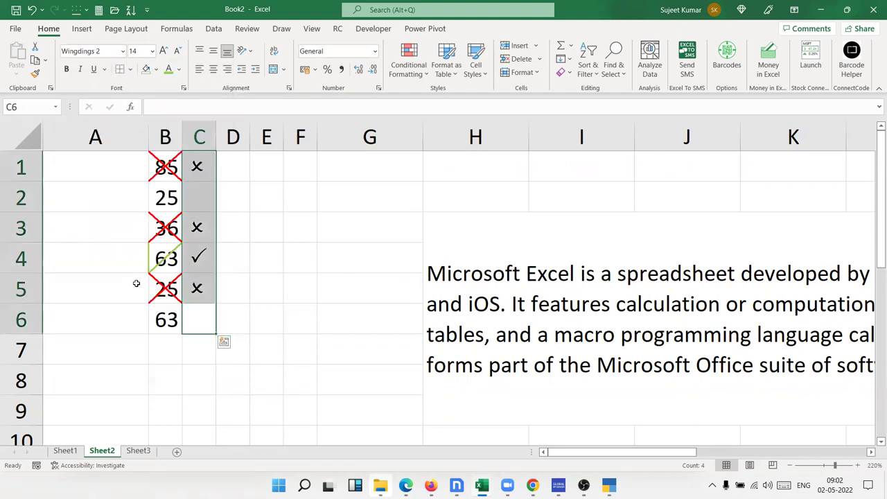
pyautogui.click(196, 307)
pyautogui.click(201, 284)
pyautogui.click(205, 259)
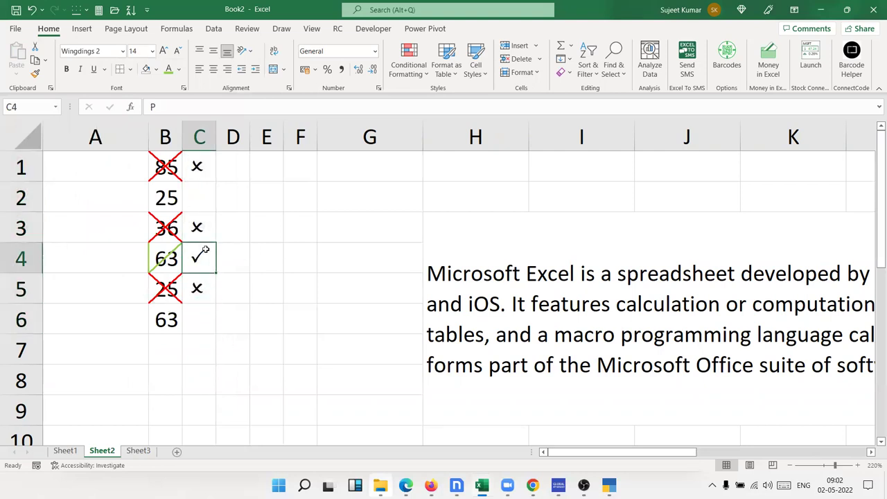
pyautogui.click(206, 236)
pyautogui.click(202, 252)
pyautogui.click(196, 291)
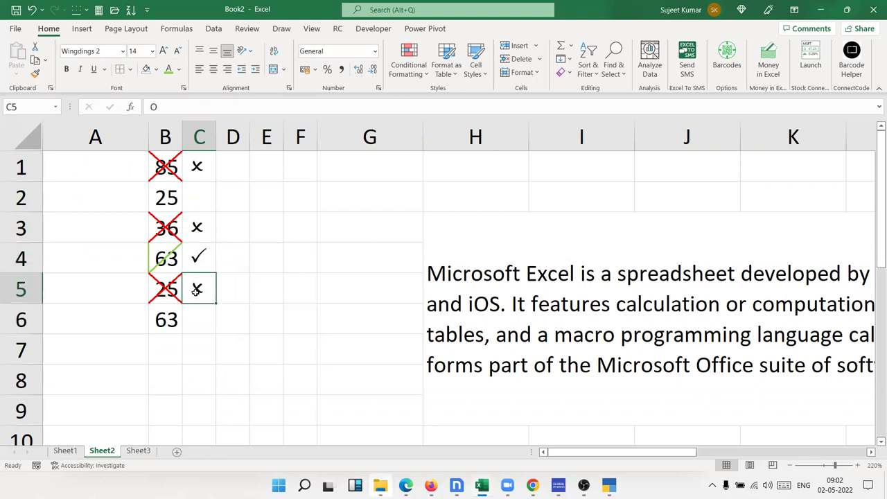
# Step: Type P in C2 and C6 to add ticks, then review column C's marks
pyautogui.click(203, 192)
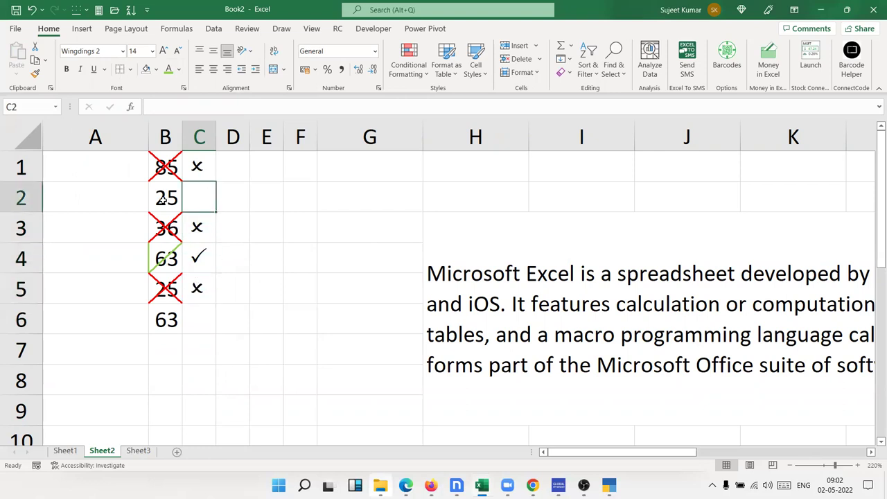
pyautogui.write('P')
pyautogui.press('Return')
pyautogui.press('Down')
pyautogui.press('Down')
pyautogui.press('Down')
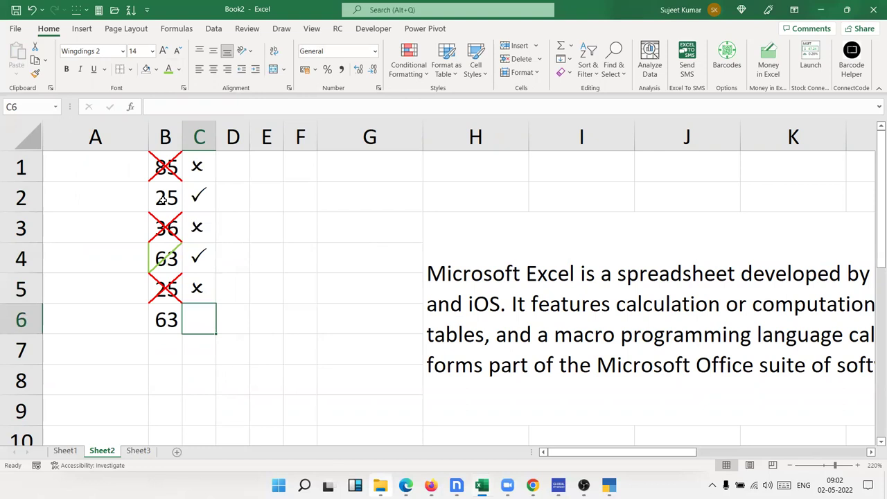
pyautogui.write('P')
pyautogui.press('Up')
pyautogui.press('Down')
pyautogui.press('Up')
pyautogui.press('Up')
pyautogui.press('Up')
pyautogui.press('Up')
pyautogui.press('Up')
pyautogui.press('Down')
pyautogui.press('Down')
pyautogui.press('Down')
pyautogui.press('Down')
pyautogui.press('Down')
pyautogui.press('Up')
pyautogui.press('Up')
pyautogui.press('Up')
pyautogui.press('Up')
pyautogui.press('Up')
pyautogui.press('Down')
pyautogui.press('Down')
pyautogui.press('Down')
pyautogui.press('Down')
pyautogui.press('Down')
# Step: Check column C's filter dropdown for the O and P options, then close it unchanged
pyautogui.click(194, 167)
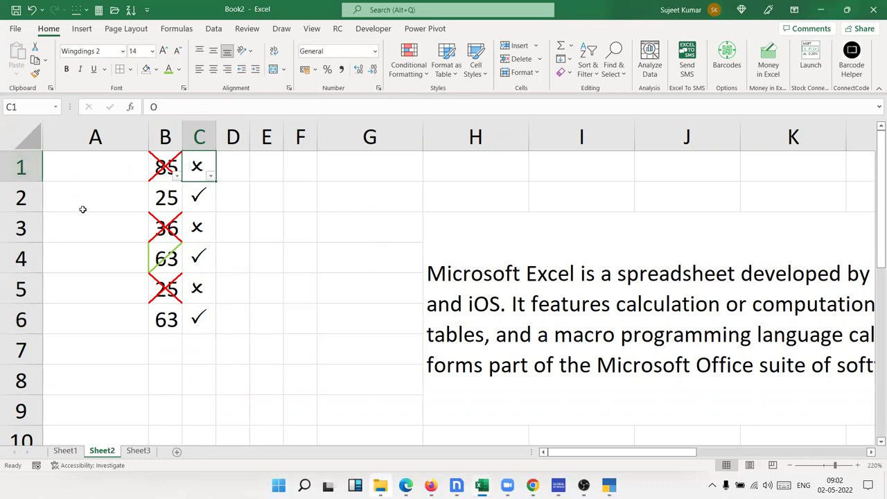
pyautogui.click(210, 176)
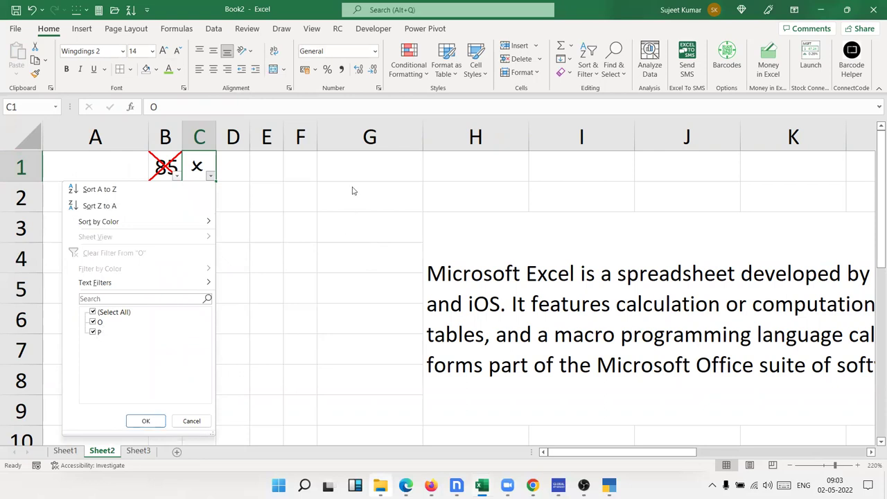
pyautogui.click(266, 191)
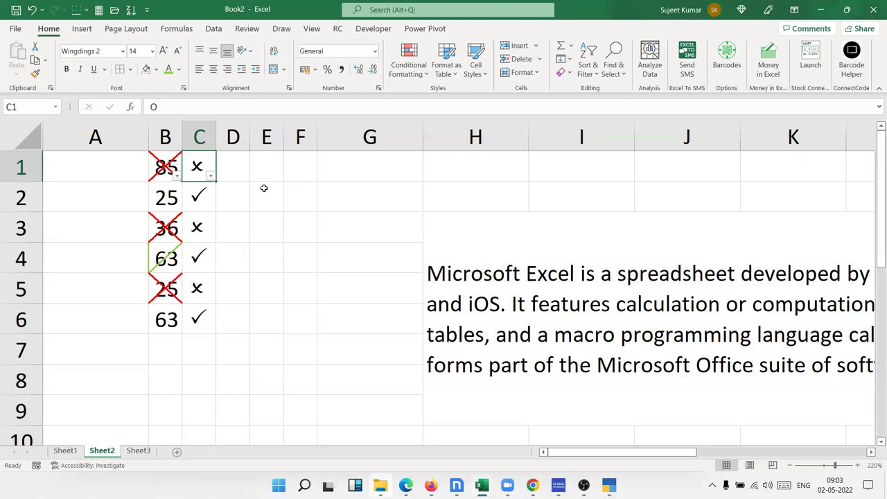
pyautogui.click(264, 194)
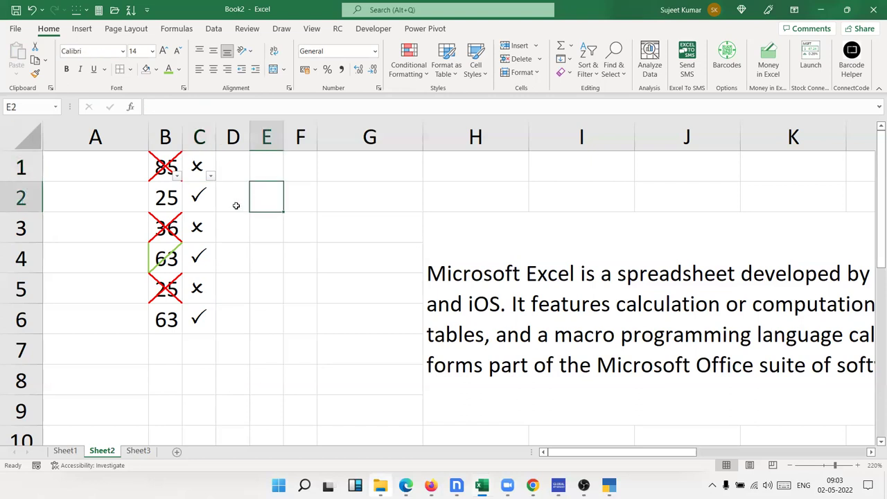
pyautogui.click(206, 197)
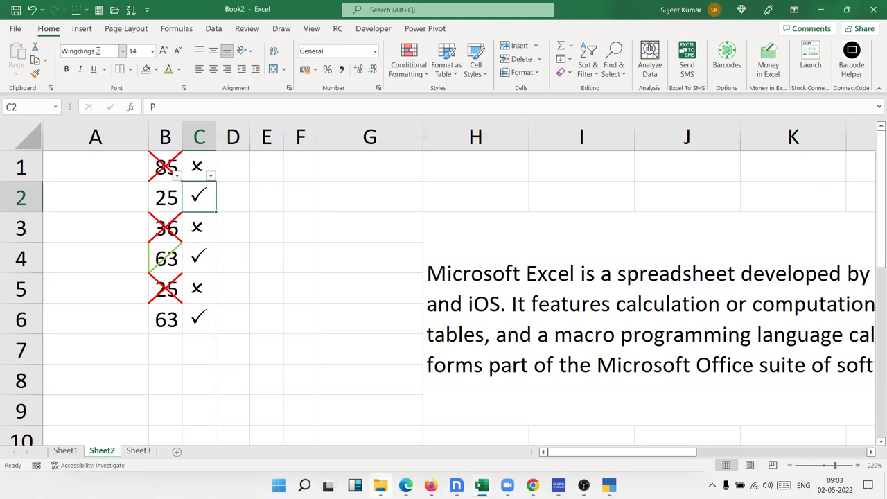
# Step: Enter the letter J in cell E3 in plain Calibri
pyautogui.press('Right')
pyautogui.press('Right')
pyautogui.press('Down')
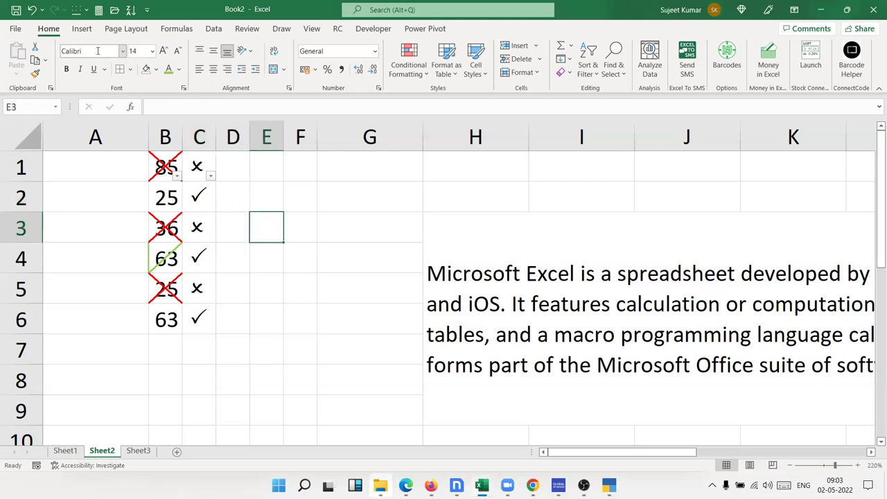
pyautogui.write('J')
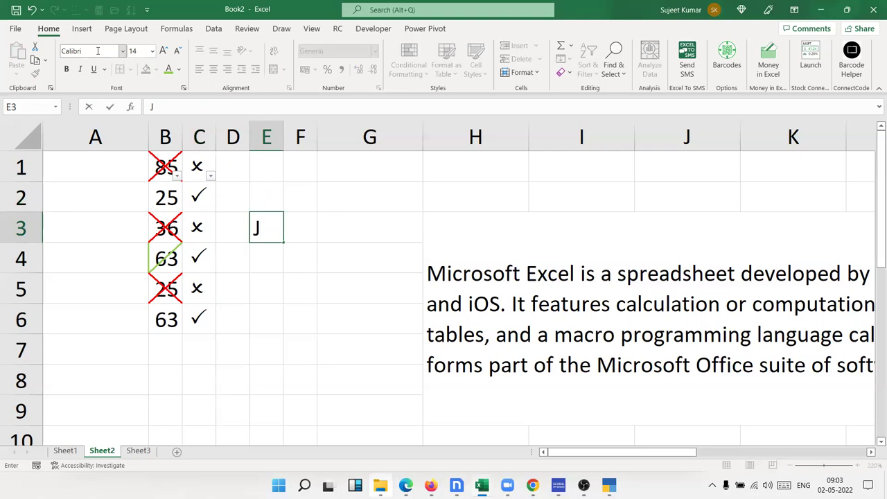
pyautogui.press('Return')
pyautogui.press('Up')
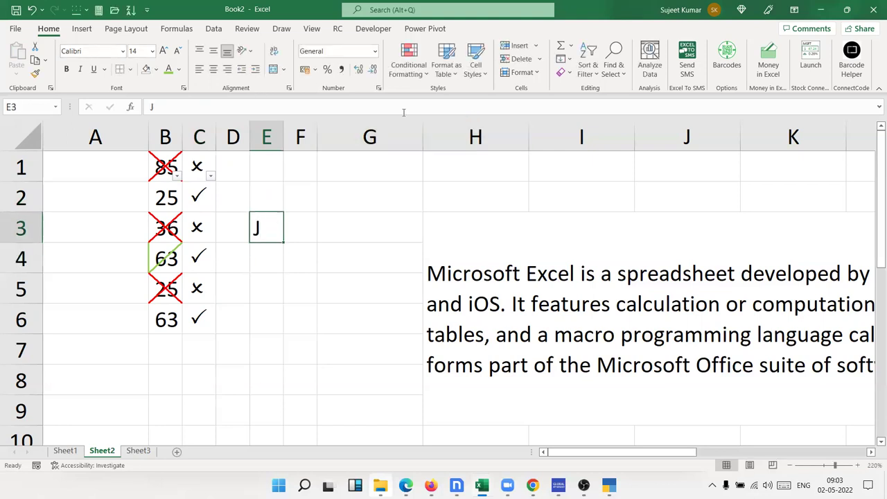
pyautogui.click(379, 88)
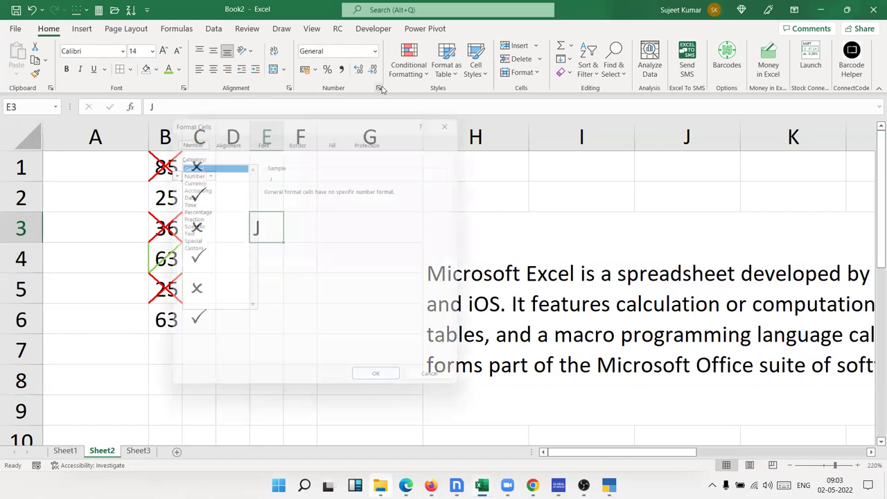
# Step: Set E3's text orientation to -45 degrees on the Alignment tab, turning the J into a tick
pyautogui.click(236, 141)
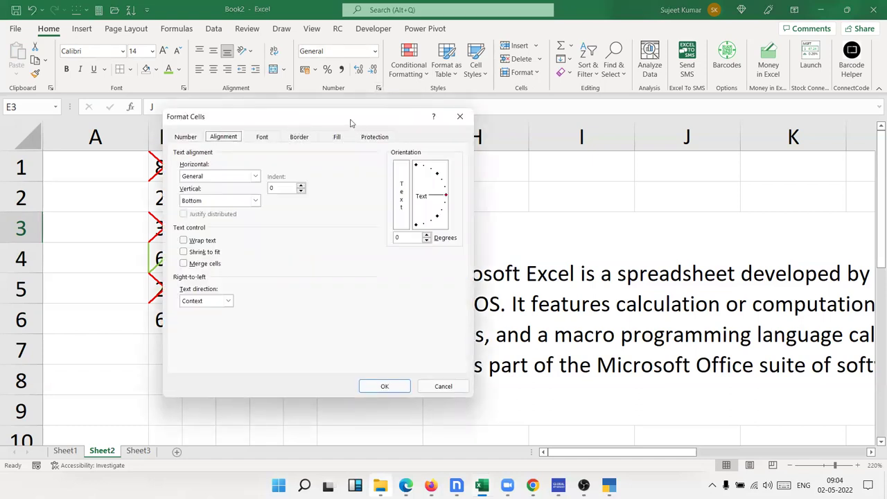
pyautogui.moveTo(367, 124); pyautogui.dragTo(522, 93)
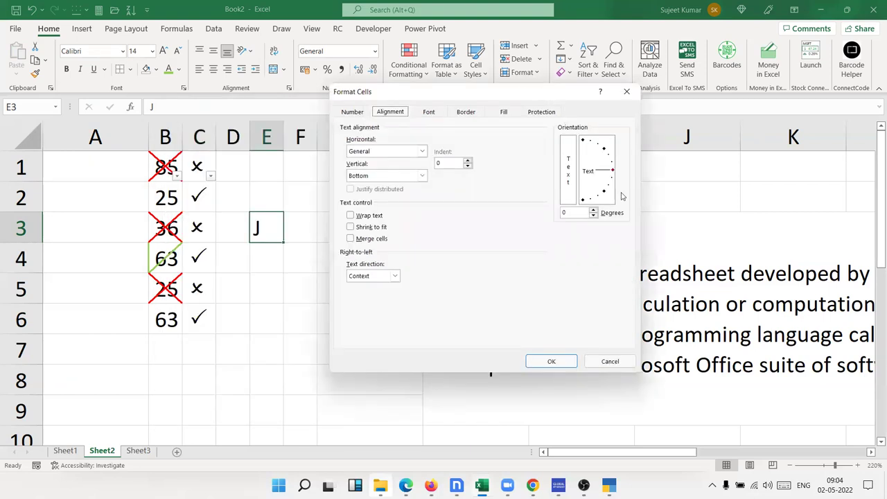
pyautogui.moveTo(612, 176); pyautogui.dragTo(612, 201)
pyautogui.write('-45')
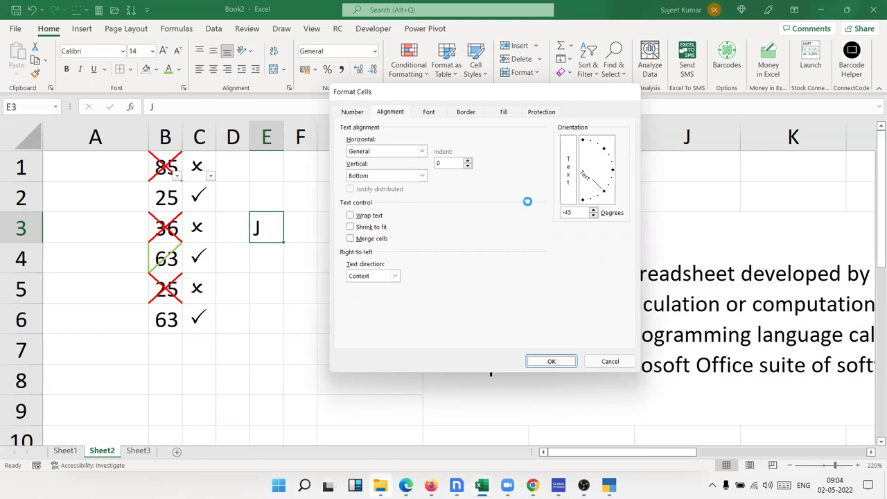
pyautogui.press('Return')
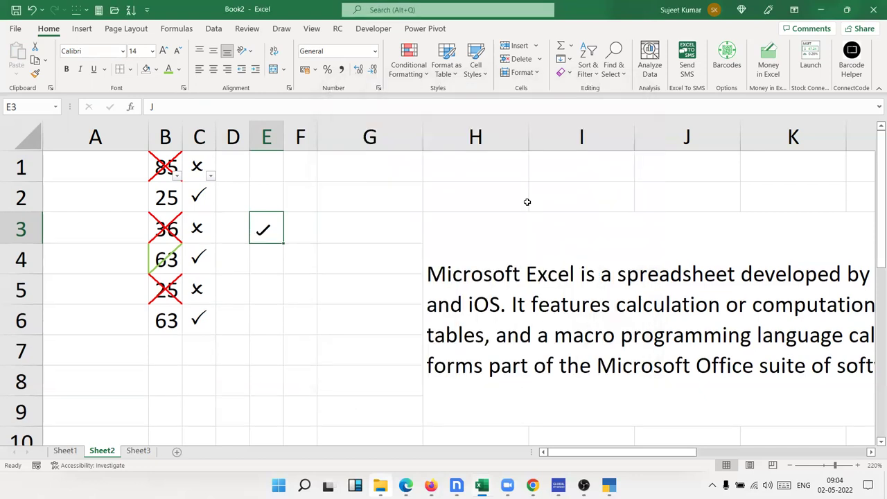
pyautogui.press('Return')
# Step: Enter X in E4 below the tick, select E3:E4, then switch to Sheet3
pyautogui.write('X')
pyautogui.press('Return')
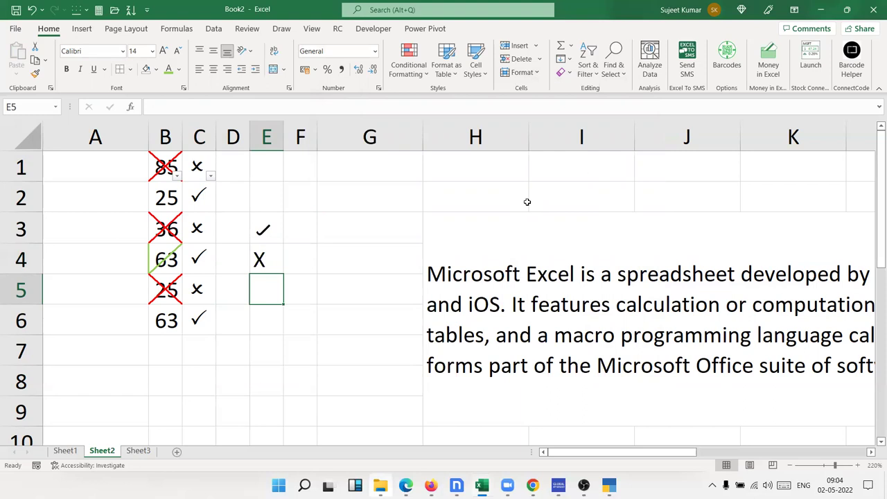
pyautogui.press('Up')
pyautogui.press('Up')
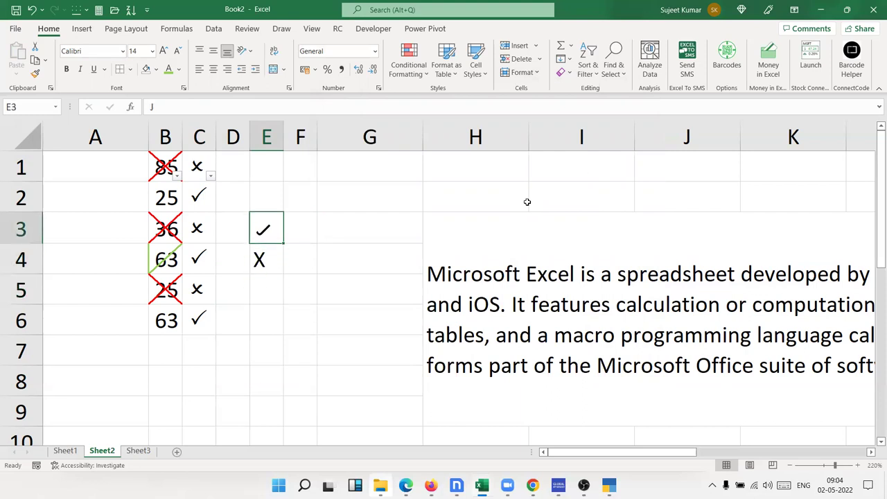
pyautogui.press('Down')
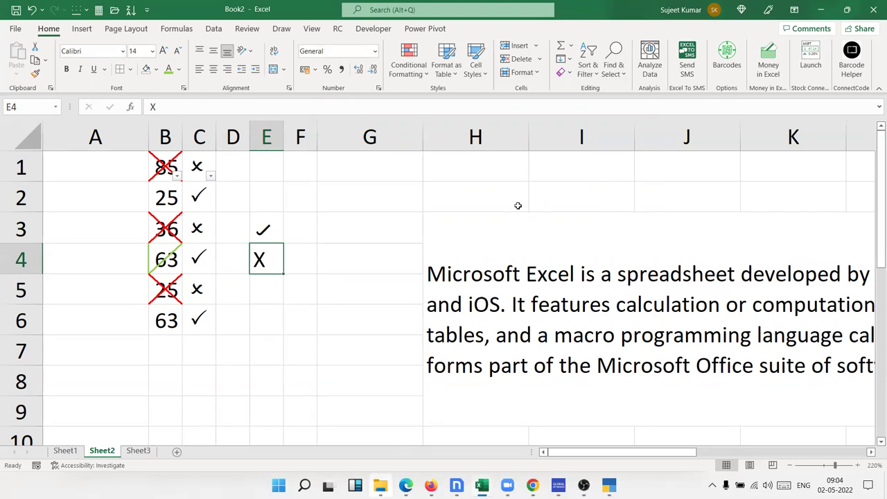
pyautogui.click(266, 234)
pyautogui.keyDown('shift'); pyautogui.click(264, 249); pyautogui.keyUp('shift')
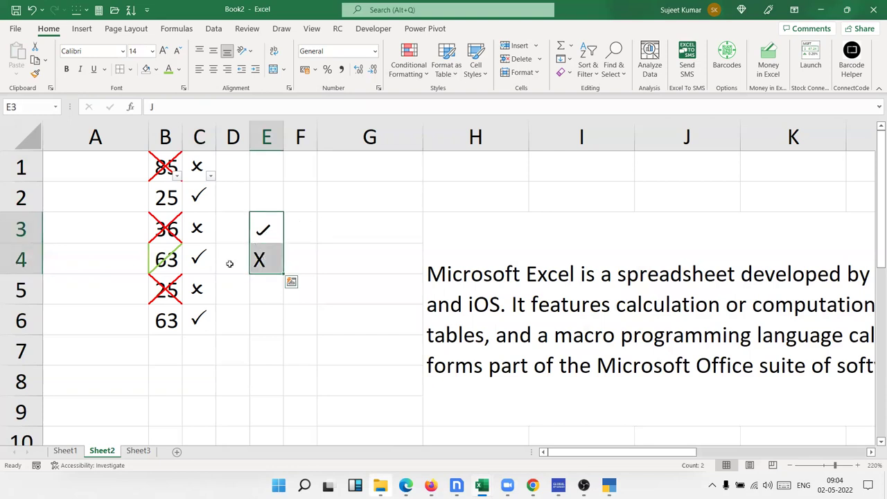
pyautogui.click(140, 451)
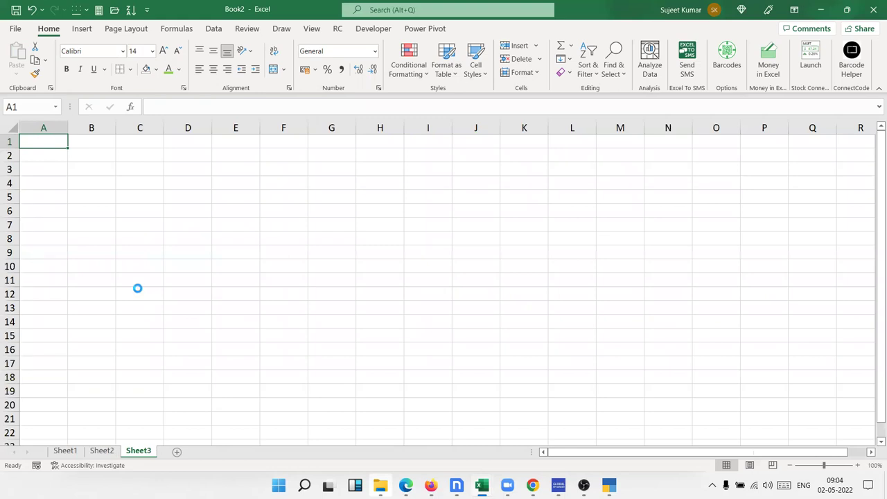
# Step: Enter the Name header in A2 and Puja in A3, then fill the student names down column A
pyautogui.scroll(5, 133, 237)
pyautogui.scroll(3, 132, 237)
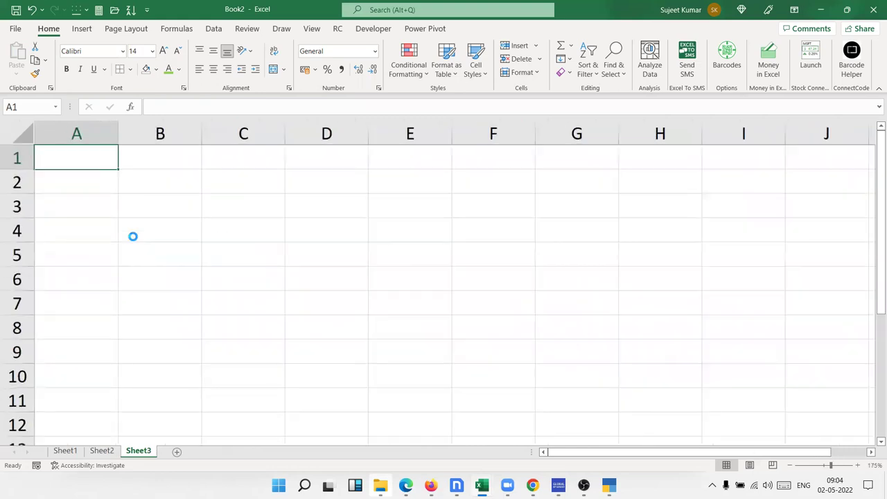
pyautogui.click(111, 196)
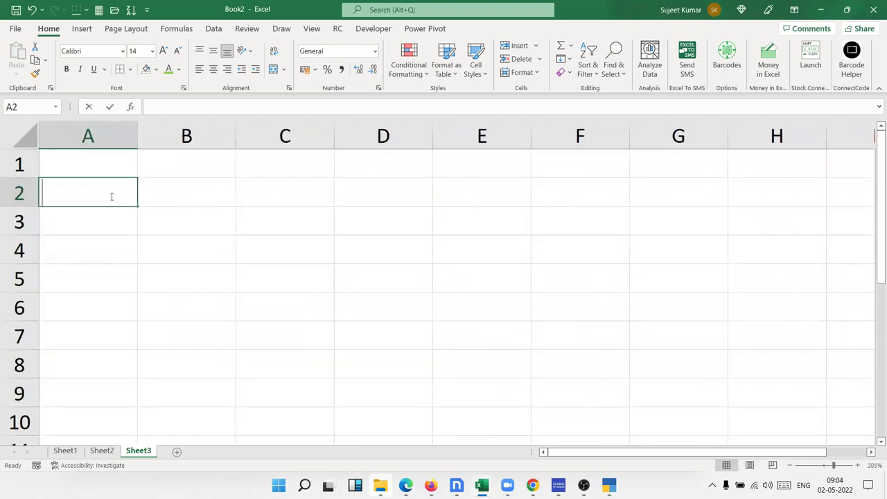
pyautogui.write('Name\\')
pyautogui.press('Return')
pyautogui.click(111, 196)
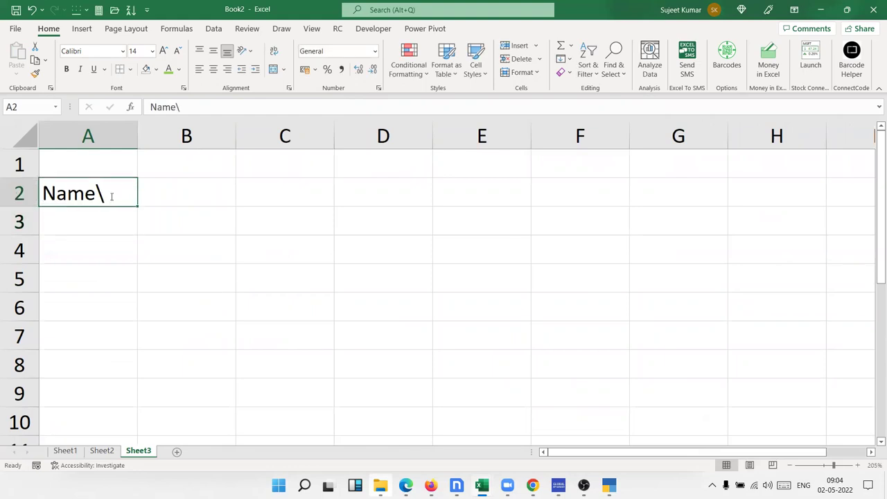
pyautogui.press('F2')
pyautogui.press('BackSpace')
pyautogui.press('Return')
pyautogui.write('P')
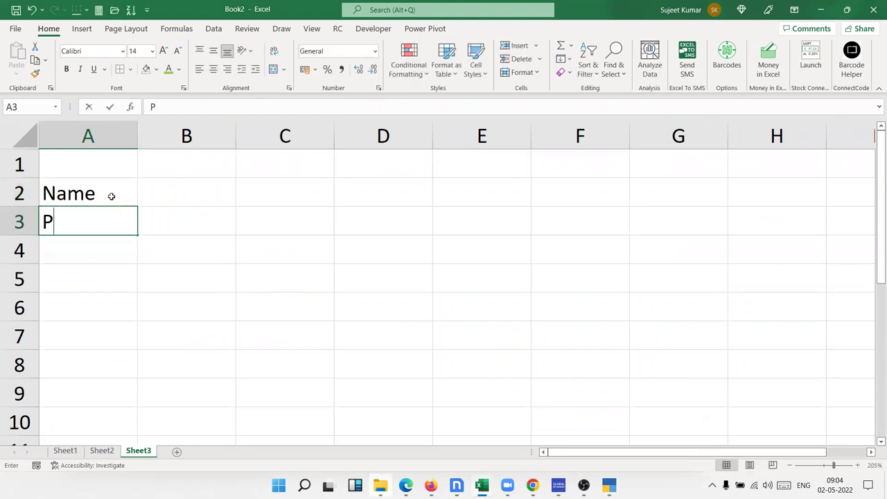
pyautogui.write('uja')
pyautogui.click(88, 223)
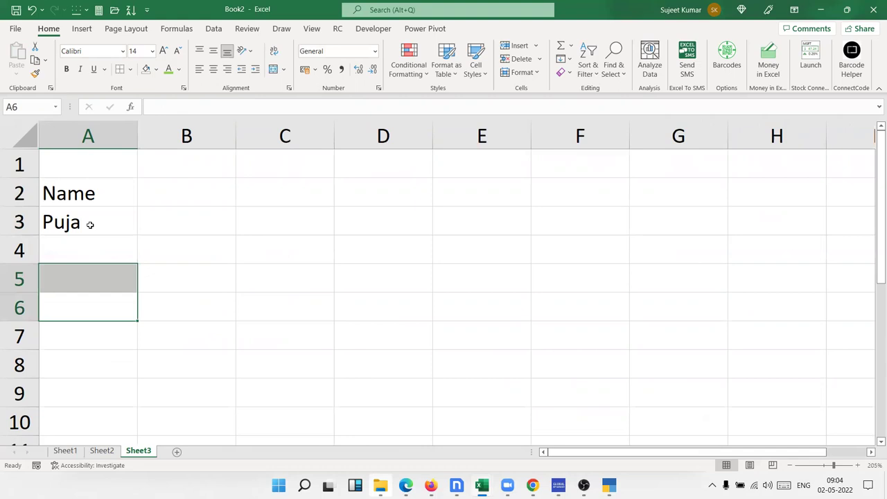
pyautogui.moveTo(132, 236); pyautogui.dragTo(111, 429)
# Step: Enter 1/4 in B2 and format it to display 01-Apr-22
pyautogui.scroll(1, 159, 236)
pyautogui.click(173, 192)
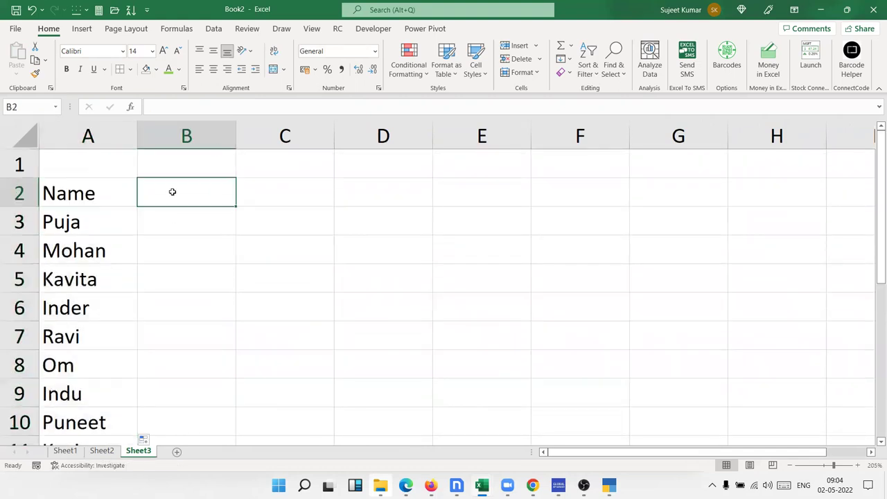
pyautogui.write('4/1')
pyautogui.press('Return')
pyautogui.click(172, 192)
pyautogui.write('1/4')
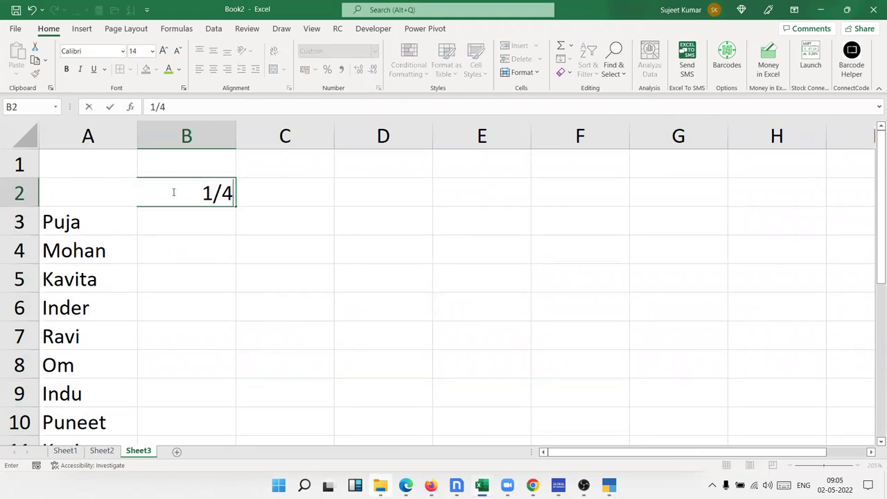
pyautogui.press('Return')
pyautogui.click(173, 192)
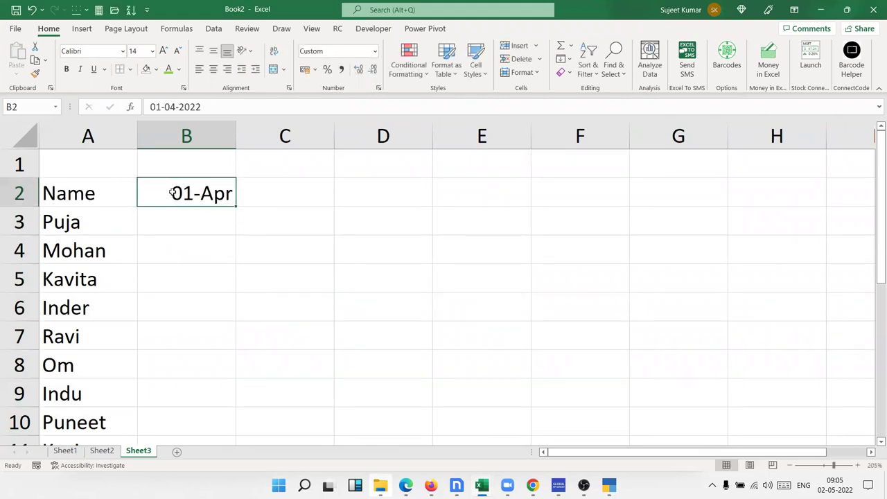
pyautogui.hotkey('ctrl', 'shift', '3')
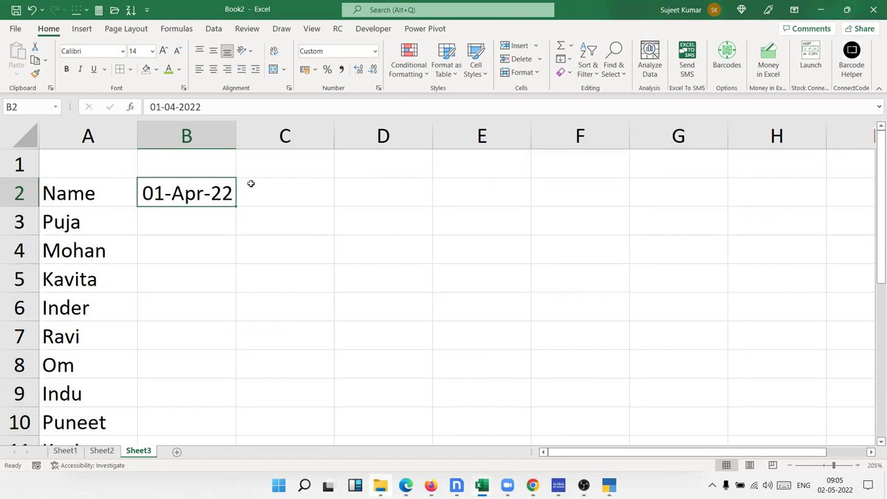
# Step: Fill daily dates from 01-Apr-22 across row 2 and delete those after 30-Apr-22
pyautogui.moveTo(238, 204); pyautogui.dragTo(728, 206)
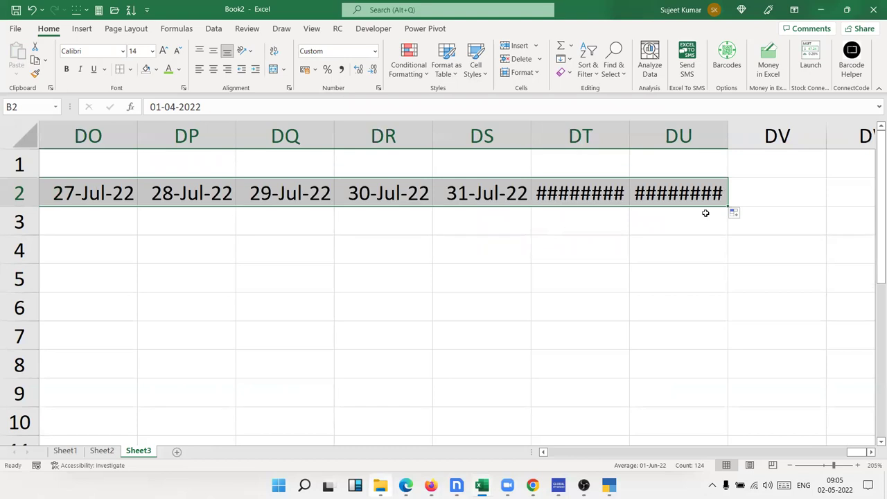
pyautogui.click(63, 179)
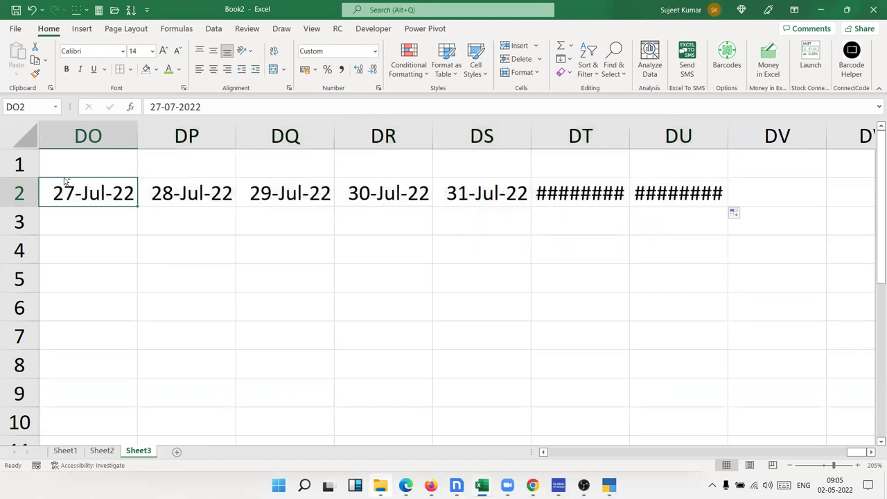
pyautogui.hotkey('ctrl', 'Left')
pyautogui.press('Right')
pyautogui.press('Right')
pyautogui.press('Right')
pyautogui.press('Right')
pyautogui.press('Right')
pyautogui.press('Right')
pyautogui.press('Right')
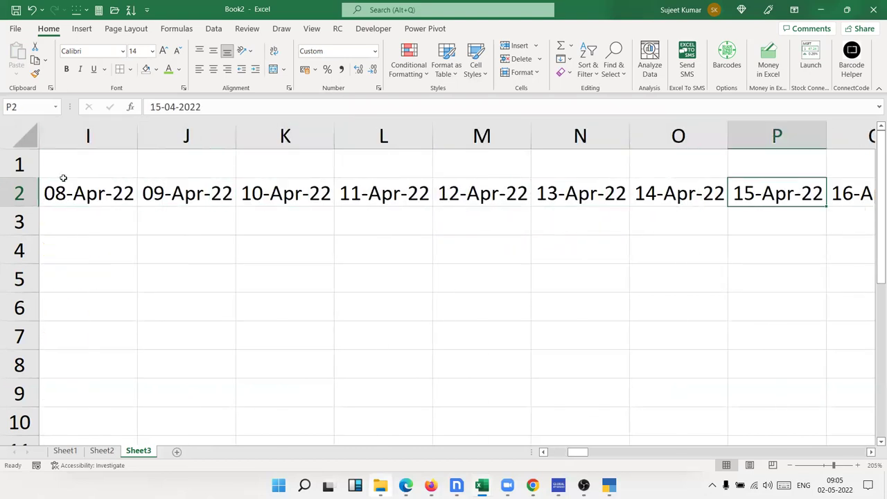
pyautogui.press('Right')
pyautogui.press('Right')
pyautogui.press('Right')
pyautogui.press('Right')
pyautogui.press('Right')
pyautogui.press('Right')
pyautogui.press('Right')
pyautogui.press('Right')
pyautogui.press('Right')
pyautogui.press('Right')
pyautogui.press('Right')
pyautogui.press('Right')
pyautogui.press('Right')
pyautogui.press('Right')
pyautogui.press('Right')
pyautogui.press('Right')
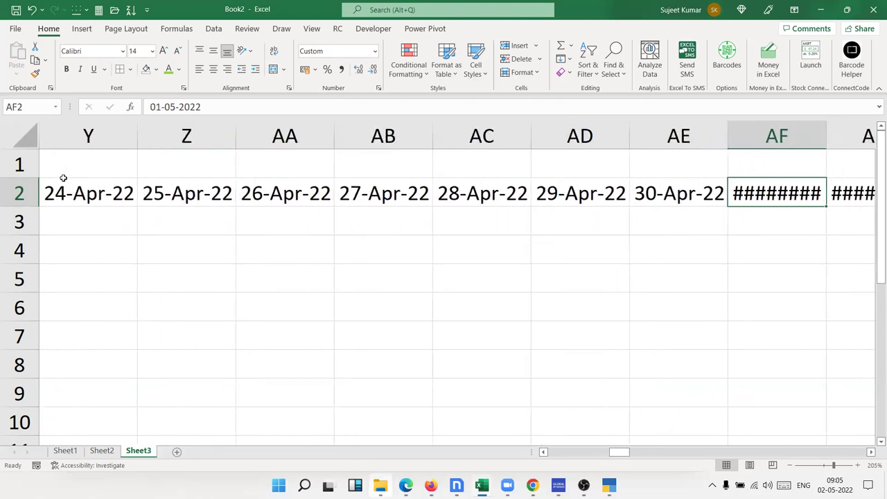
pyautogui.hotkey('ctrl', 'shift', 'Right')
pyautogui.press('Delete')
pyautogui.press('Left')
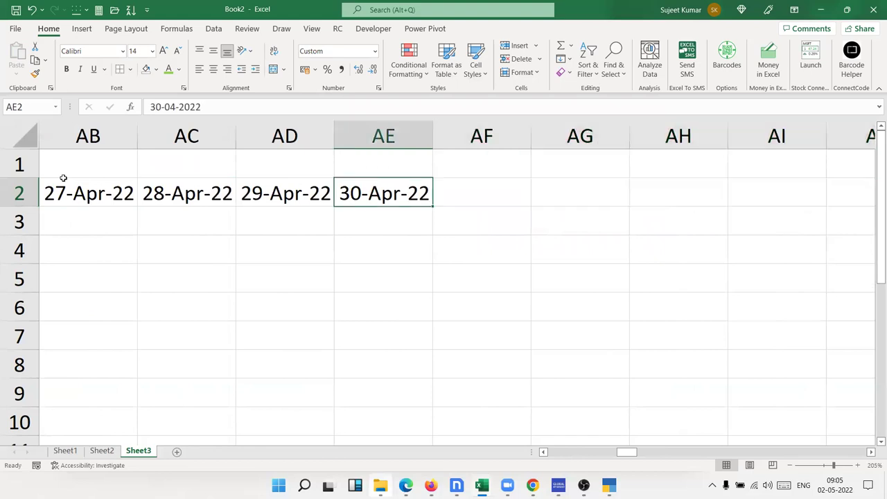
pyautogui.press('Home')
# Step: Select A2:AE12, set No Fill, and apply All Borders to the register grid
pyautogui.hotkey('ctrl', 'shift', 'Right')
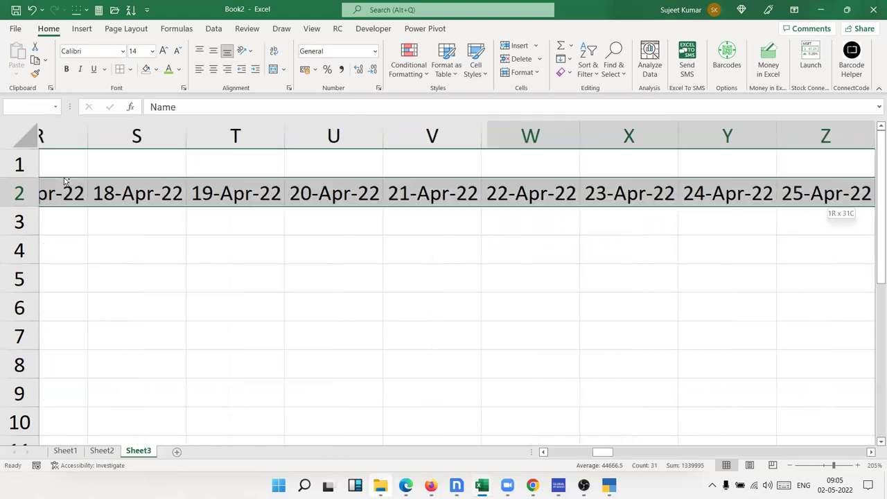
pyautogui.hotkey('shift', 'Down')
pyautogui.hotkey('shift', 'Down')
pyautogui.hotkey('shift', 'Down')
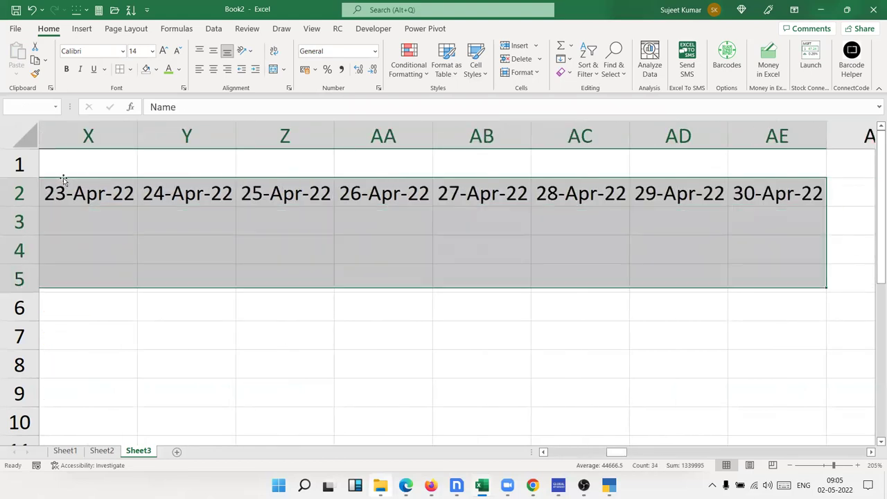
pyautogui.hotkey('shift', 'Down')
pyautogui.hotkey('shift', 'Down')
pyautogui.hotkey('shift', 'Down')
pyautogui.hotkey('shift', 'Up')
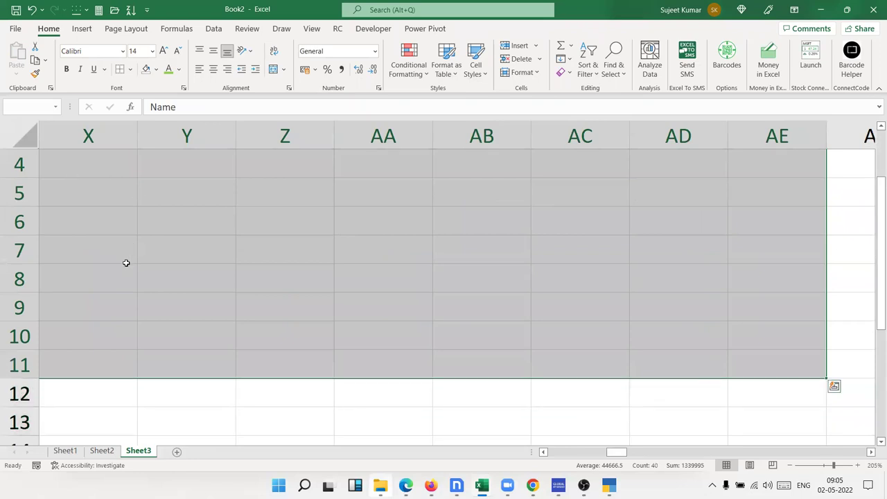
pyautogui.moveTo(624, 452); pyautogui.dragTo(543, 457)
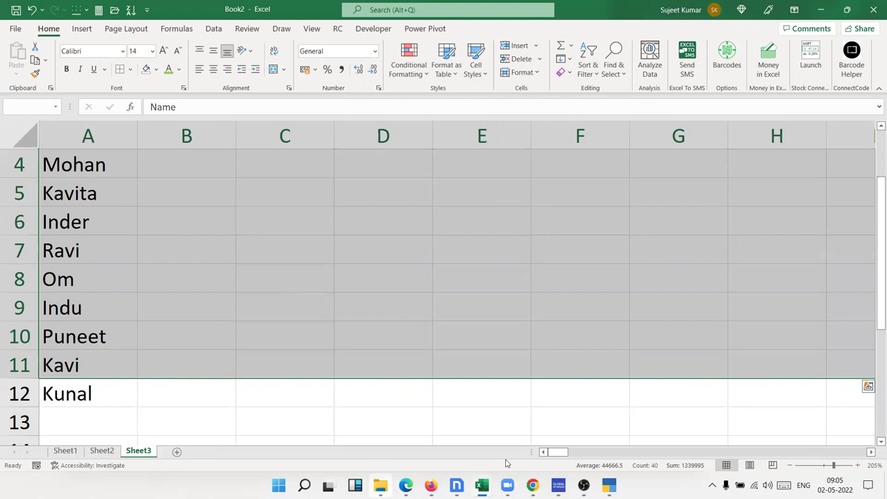
pyautogui.hotkey('shift', 'Down')
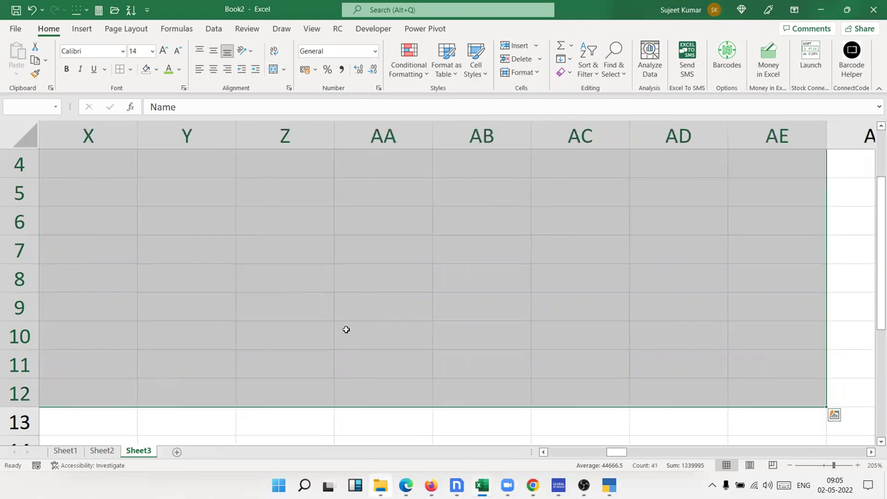
pyautogui.click(156, 70)
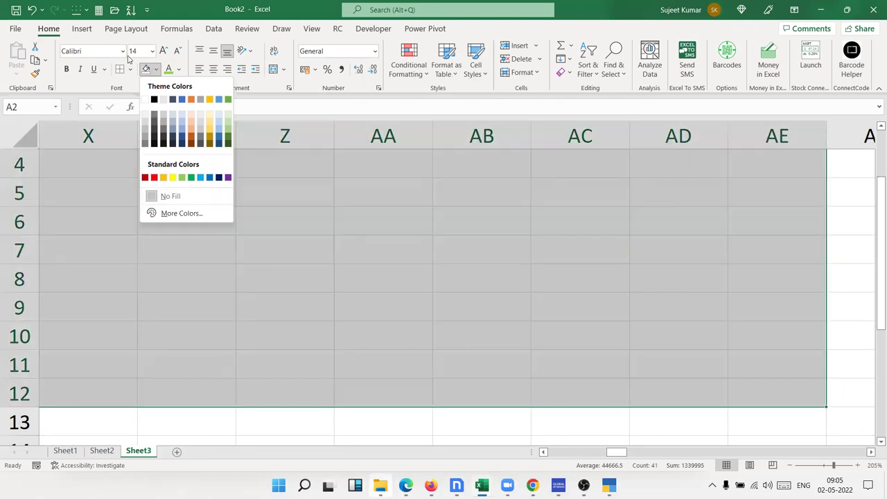
pyautogui.click(168, 196)
pyautogui.click(130, 69)
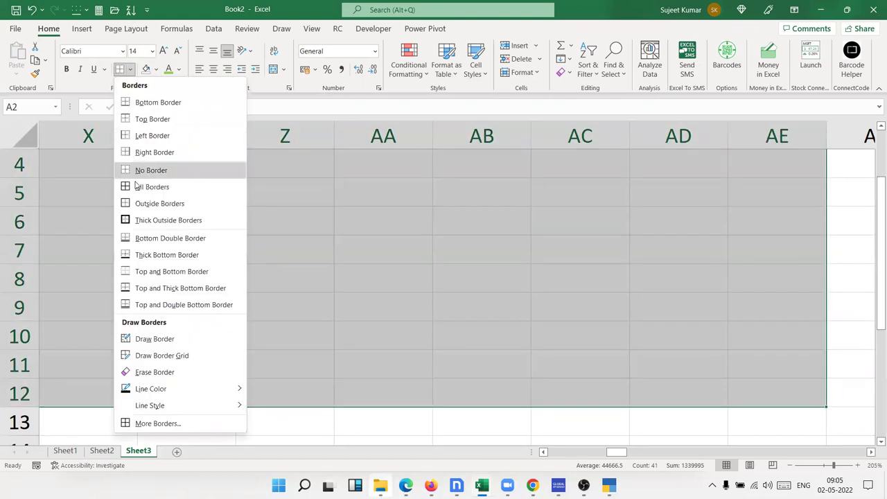
pyautogui.click(135, 184)
pyautogui.hotkey('ctrl', 'BackSpace')
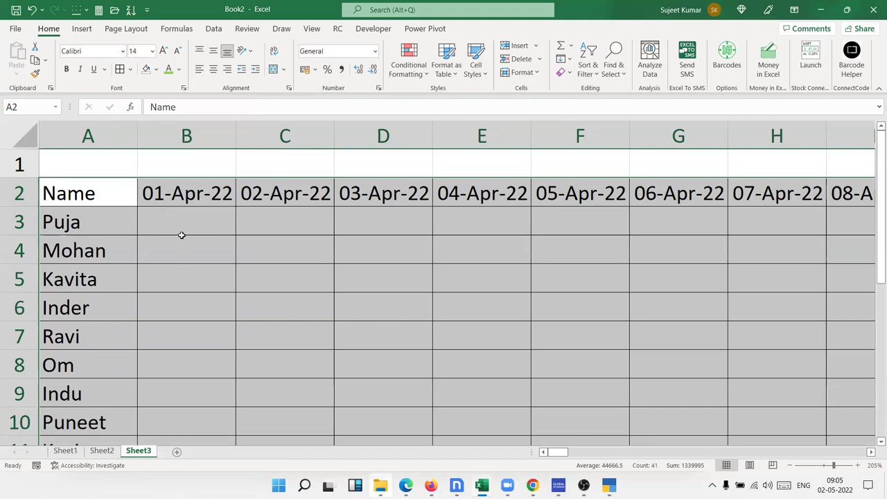
# Step: Fill every blank cell in B3:AE12 with P using Go To Special Blanks, then check row 3
pyautogui.hotkey('ctrl', 'g')
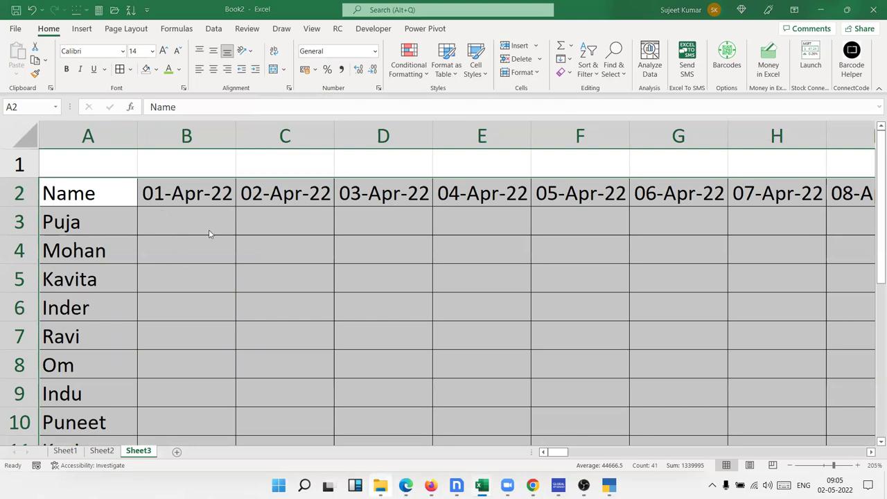
pyautogui.click(419, 297)
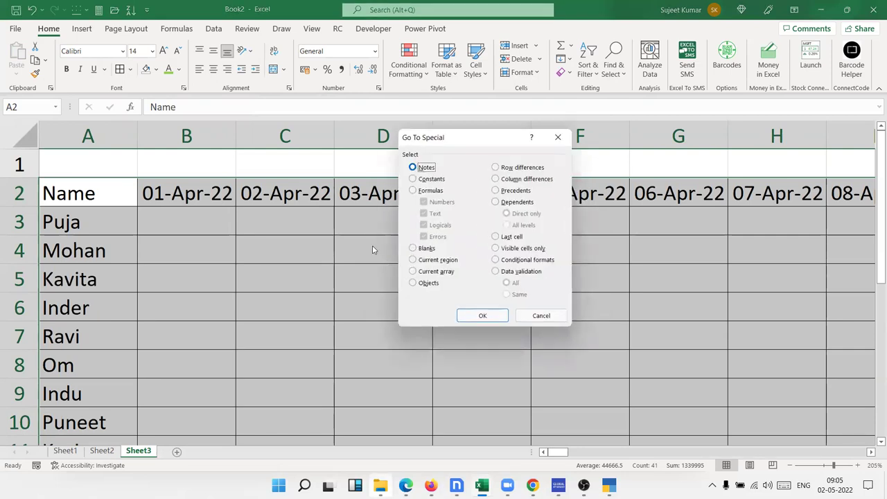
pyautogui.click(422, 249)
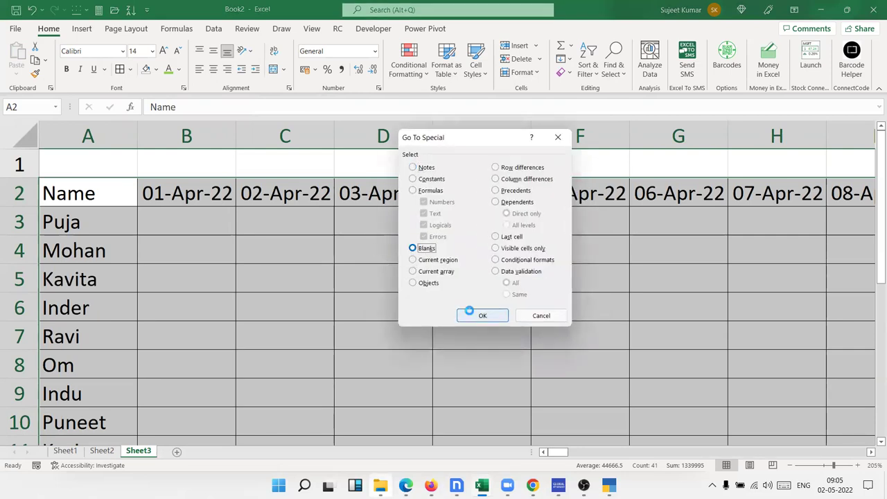
pyautogui.click(466, 312)
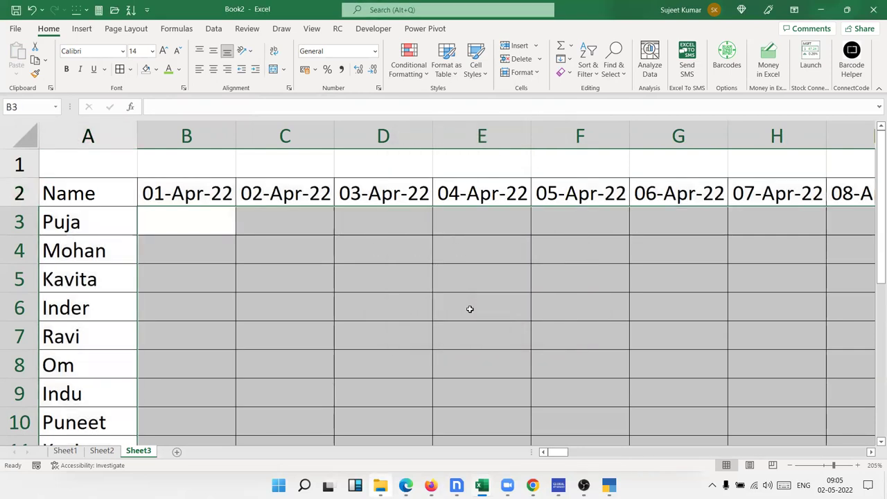
pyautogui.write('P')
pyautogui.hotkey('ctrl', 'Return')
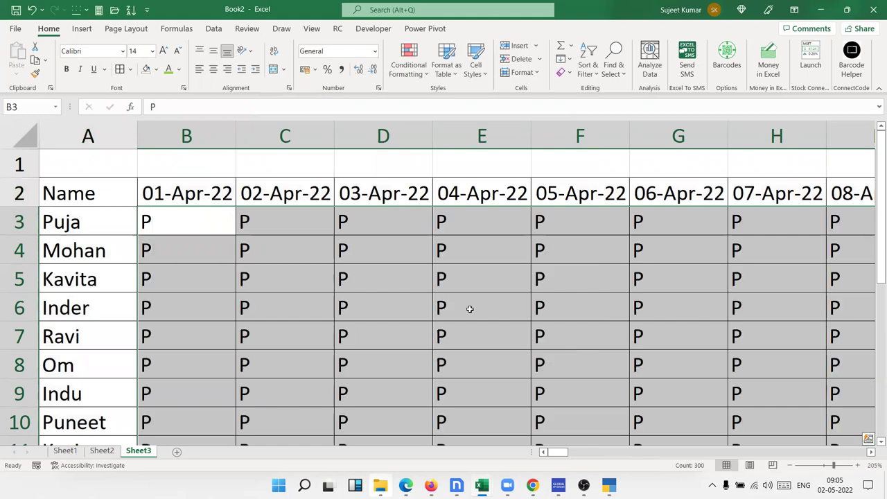
pyautogui.press('Up')
pyautogui.press('Down')
pyautogui.press('Right')
pyautogui.hotkey('ctrl', 'Right')
pyautogui.hotkey('ctrl', 'Left')
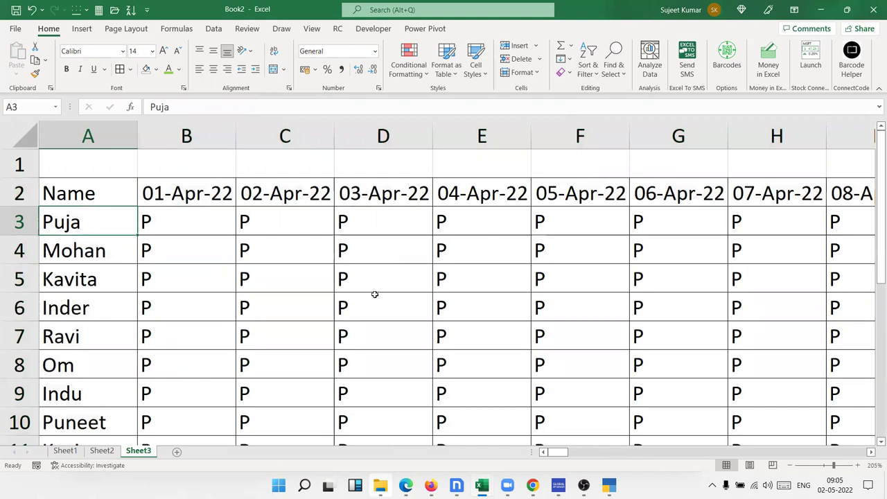
# Step: Select the whole sheet and AutoFit all column widths so column A fits the names
pyautogui.click(27, 134)
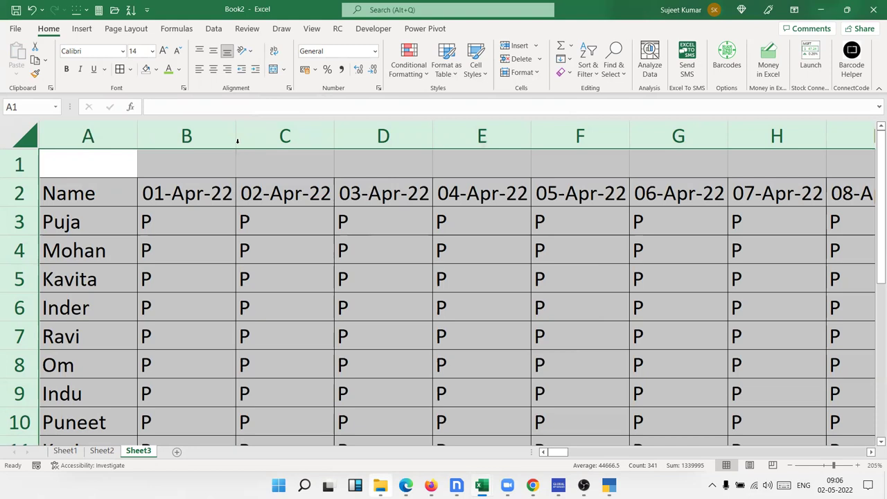
pyautogui.doubleClick(237, 142)
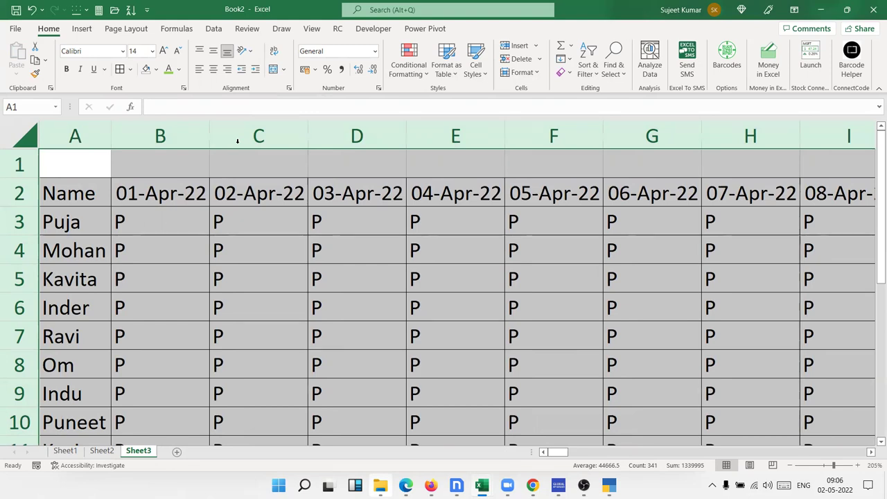
pyautogui.click(237, 141)
# Step: In print preview, set the paper size to A4 and the orientation to landscape
pyautogui.hotkey('ctrl', 'p')
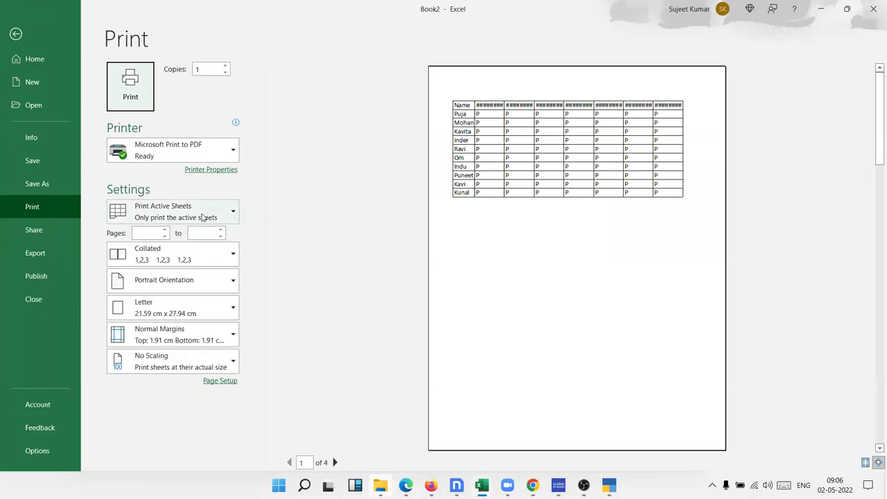
pyautogui.click(167, 346)
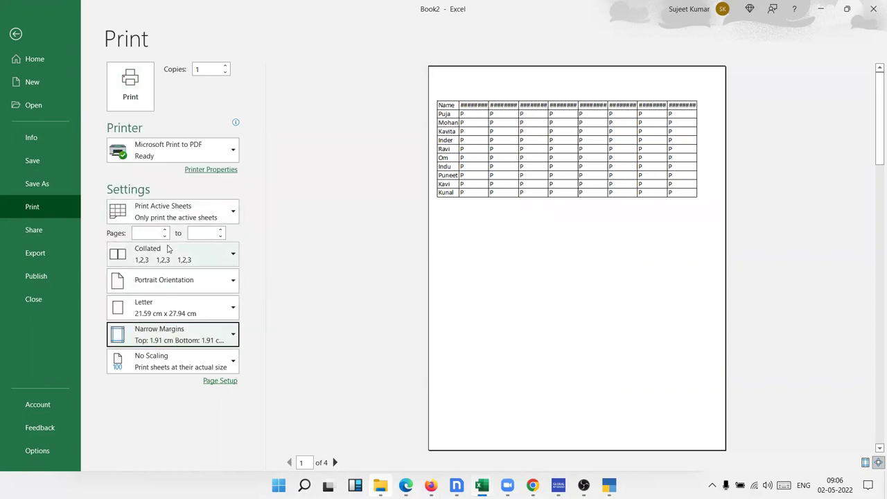
pyautogui.click(172, 216)
pyautogui.click(206, 216)
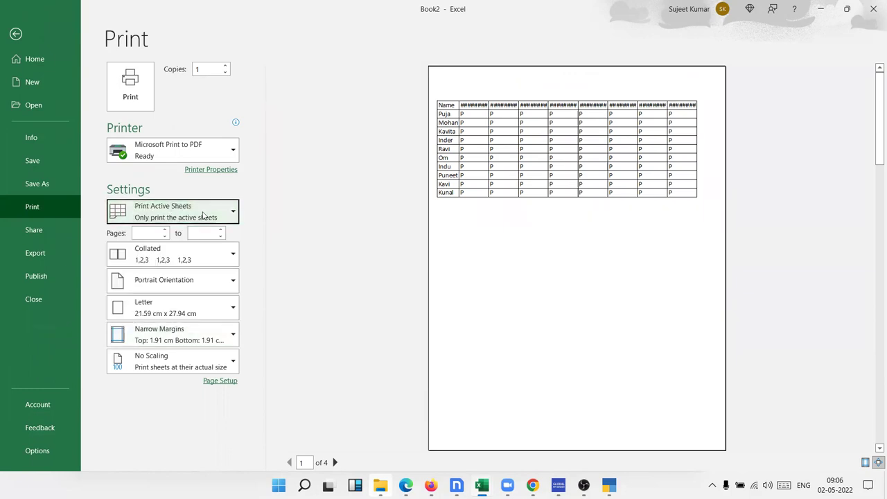
pyautogui.click(167, 311)
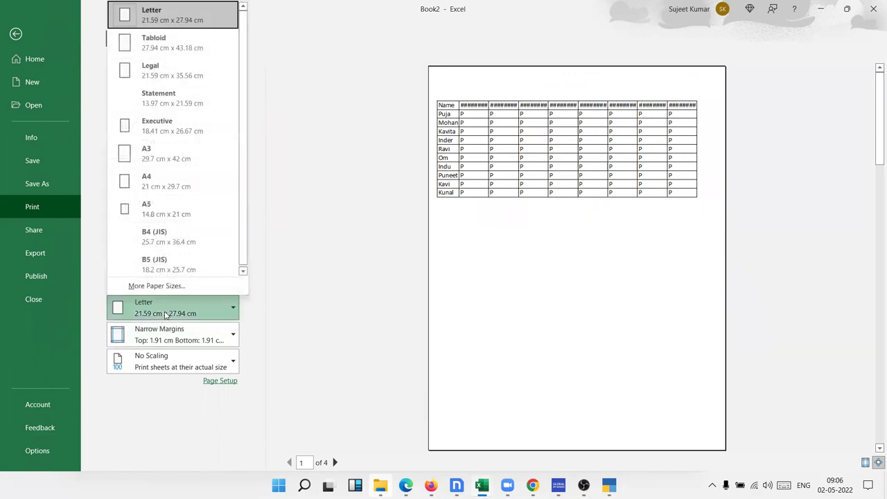
pyautogui.click(171, 186)
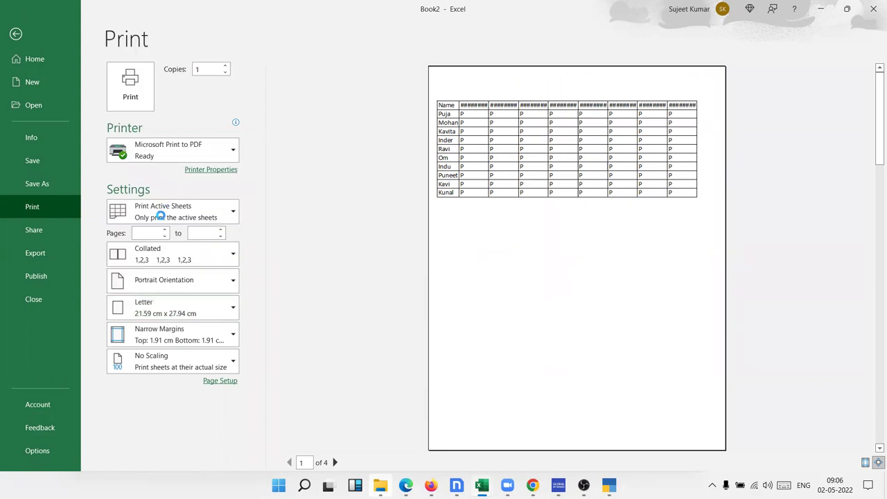
pyautogui.click(160, 284)
pyautogui.click(161, 333)
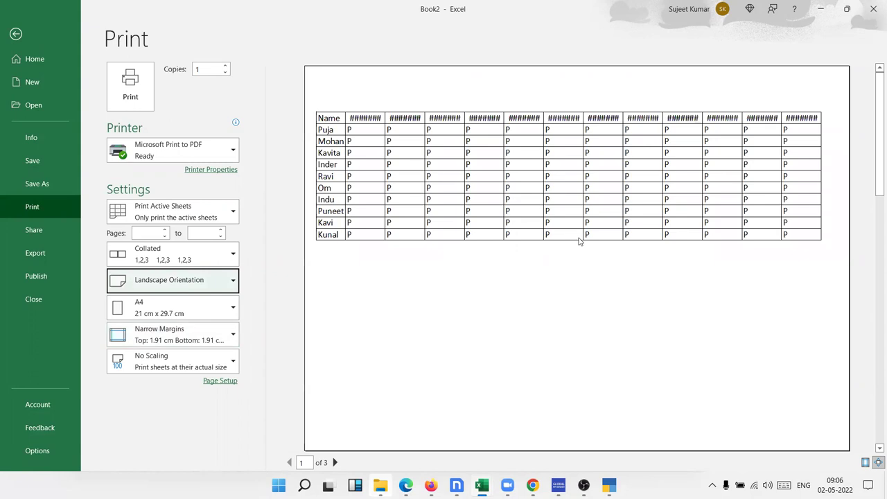
# Step: Try Fit Sheet on One Page, revert to No Scaling, and return to the worksheet
pyautogui.click(183, 365)
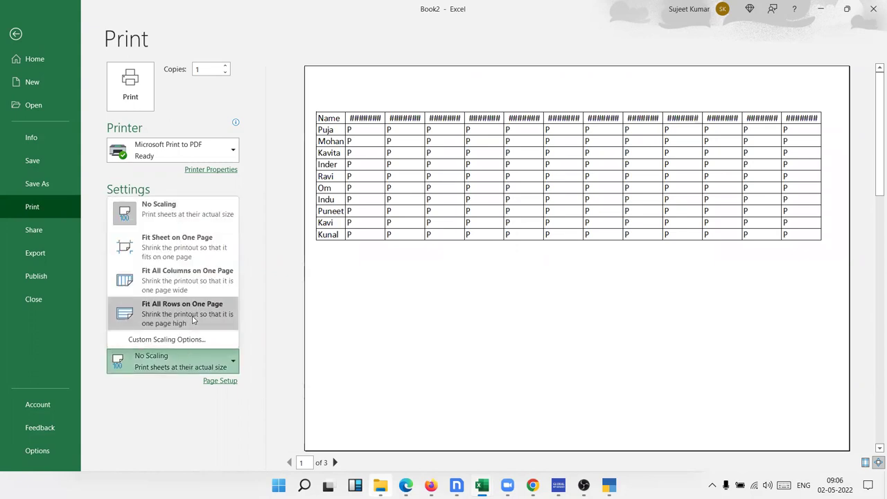
pyautogui.click(203, 249)
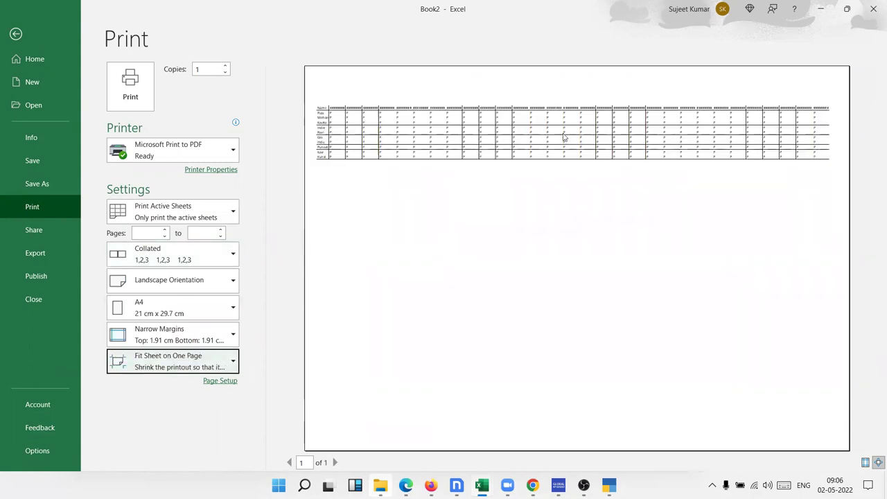
pyautogui.click(211, 360)
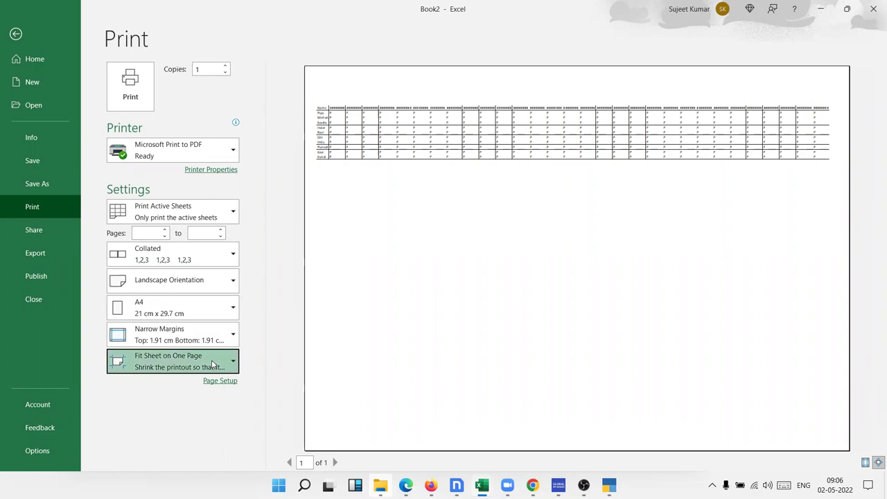
pyautogui.click(197, 243)
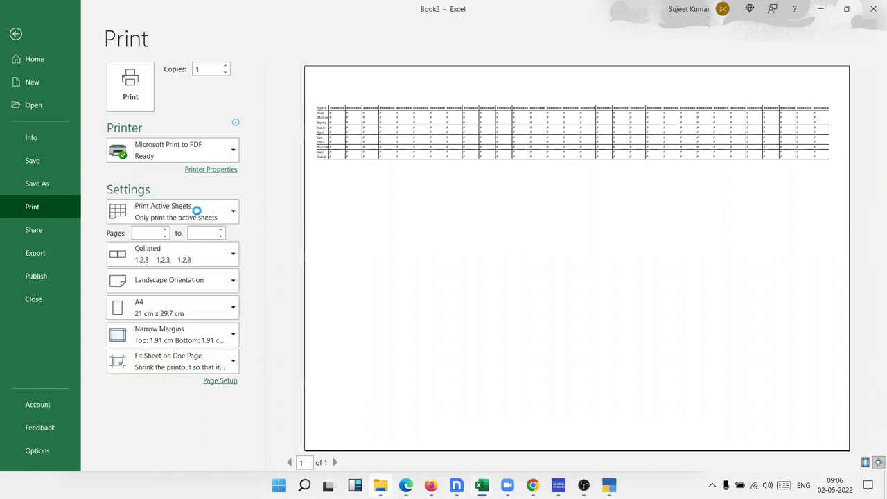
pyautogui.click(16, 34)
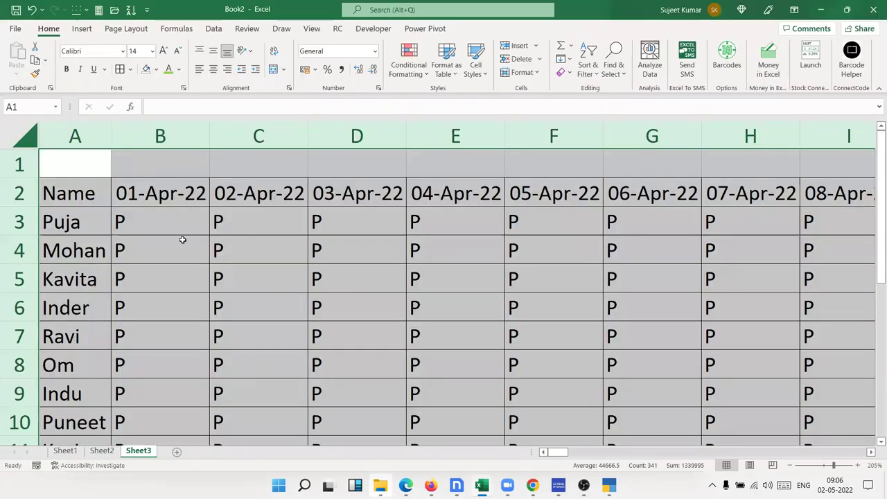
# Step: Select the header range A2:AE2, from Name through 30-Apr-22
pyautogui.click(152, 246)
pyautogui.press('Right')
pyautogui.press('Right')
pyautogui.press('Right')
pyautogui.press('Right')
pyautogui.press('Right')
pyautogui.press('Right')
pyautogui.press('Right')
pyautogui.press('Right')
pyautogui.press('Right')
pyautogui.press('Right')
pyautogui.press('Right')
pyautogui.press('Right')
pyautogui.press('Right')
pyautogui.press('Right')
pyautogui.press('Right')
pyautogui.press('Home')
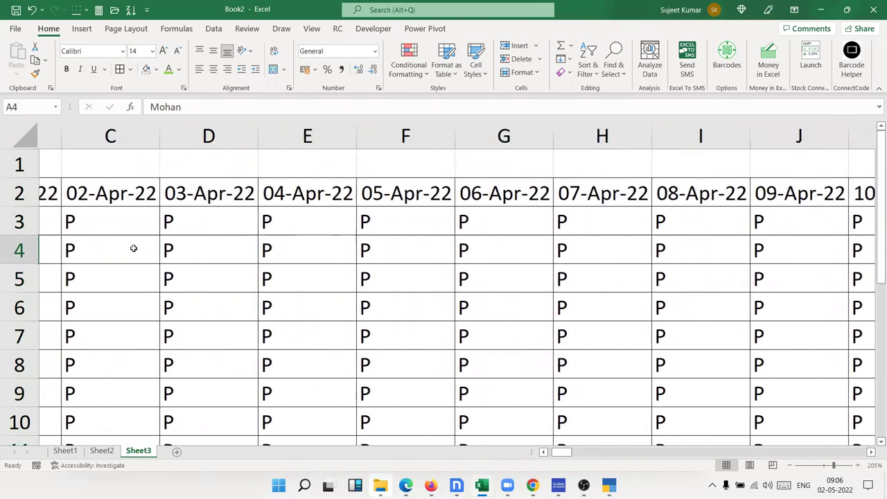
pyautogui.hotkey('ctrl', 'Up')
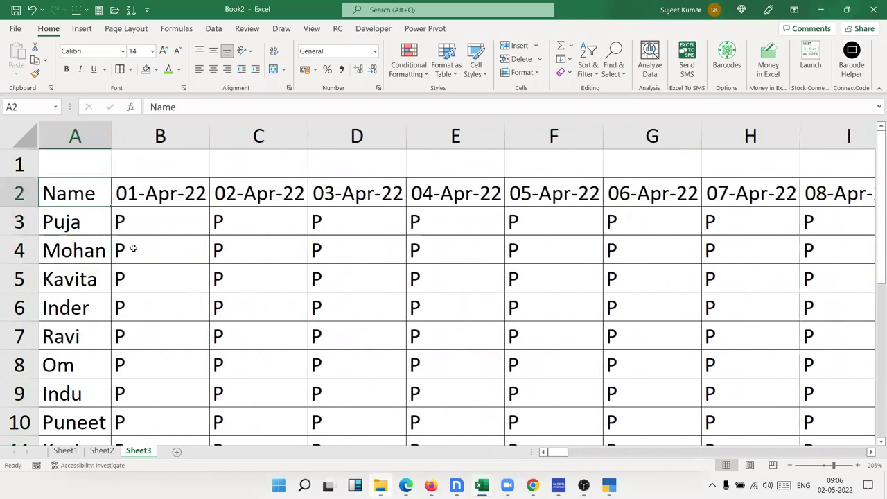
pyautogui.hotkey('ctrl', 'shift', 'Right')
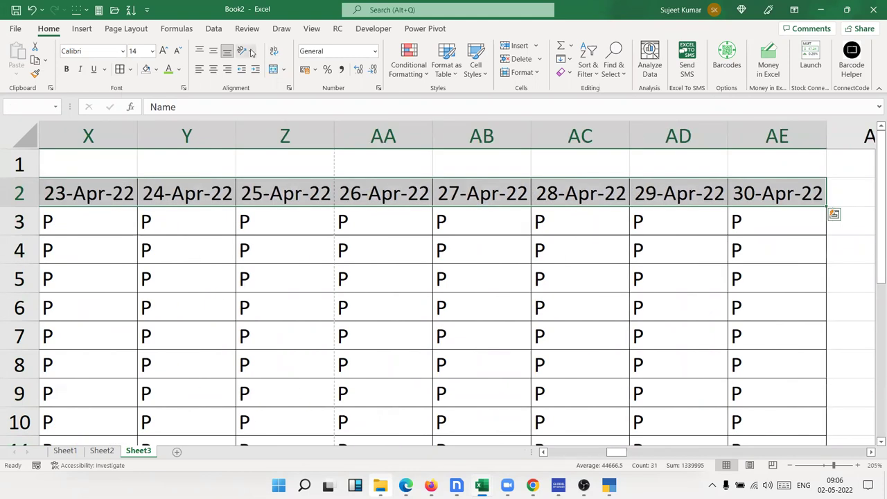
# Step: Apply Rotate Text Up to the row 2 headers and narrow all columns to about a third width
pyautogui.click(289, 91)
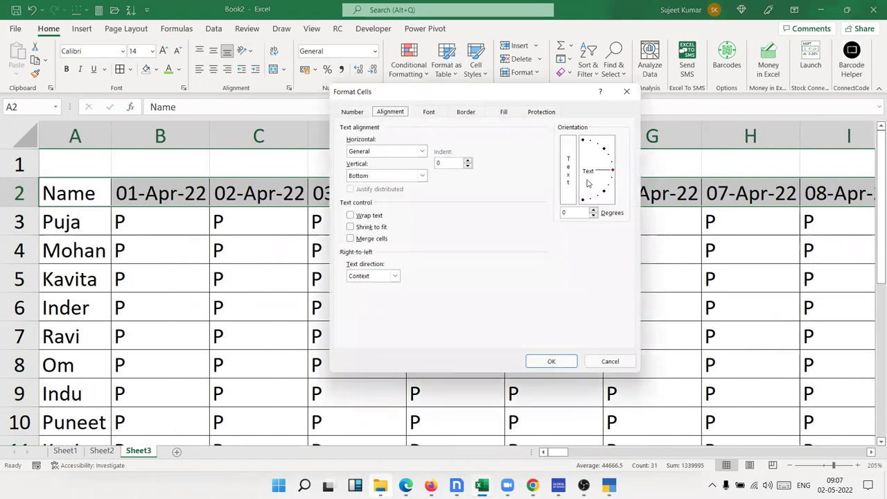
pyautogui.press('Escape')
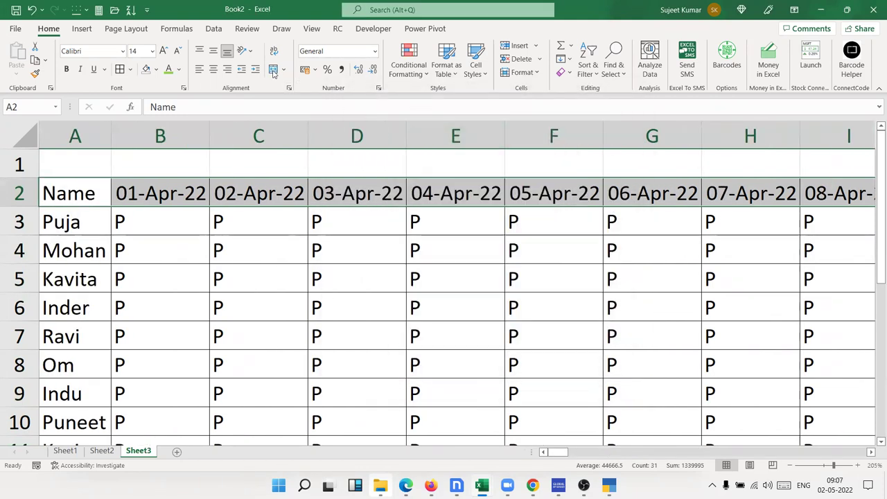
pyautogui.click(251, 51)
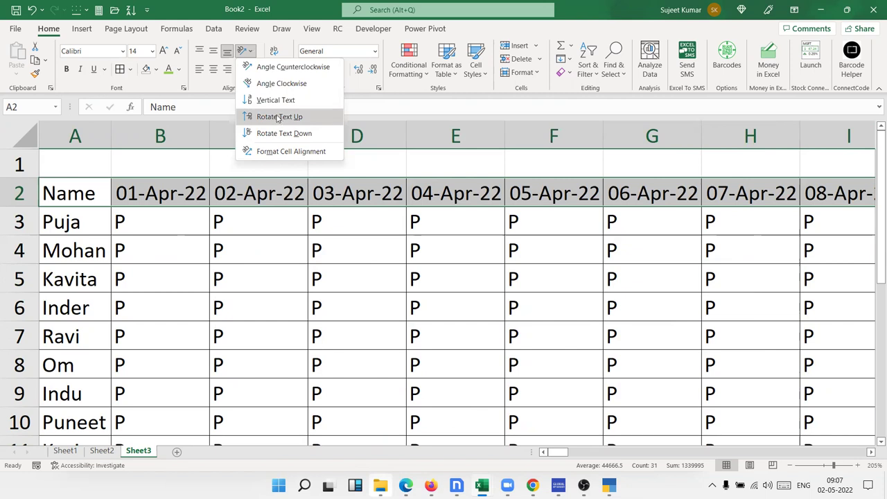
pyautogui.click(281, 118)
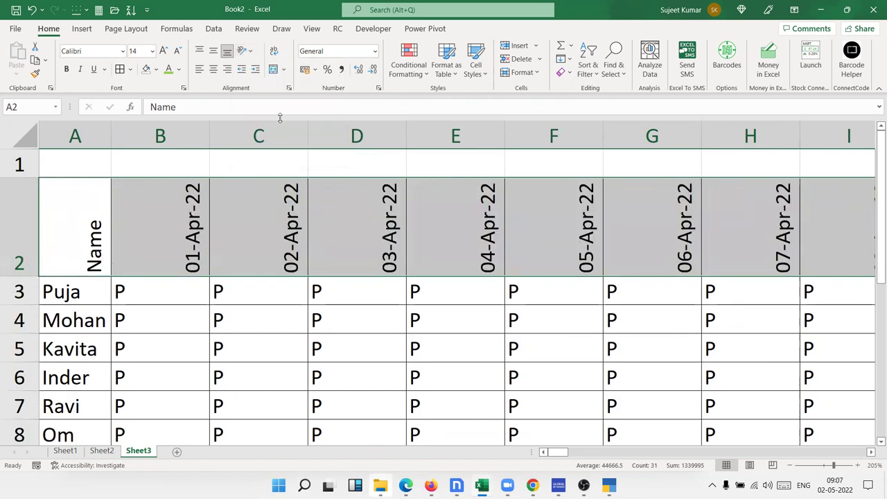
pyautogui.click(26, 138)
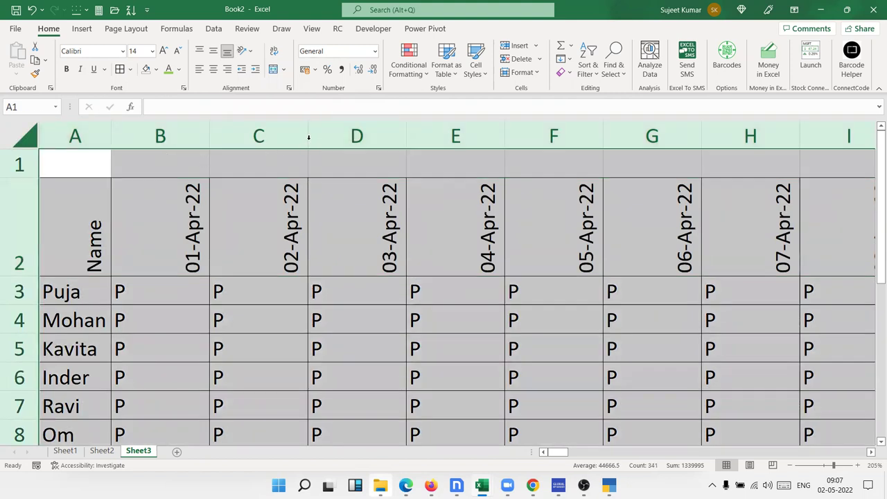
pyautogui.moveTo(308, 137); pyautogui.dragTo(245, 137)
pyautogui.click(182, 292)
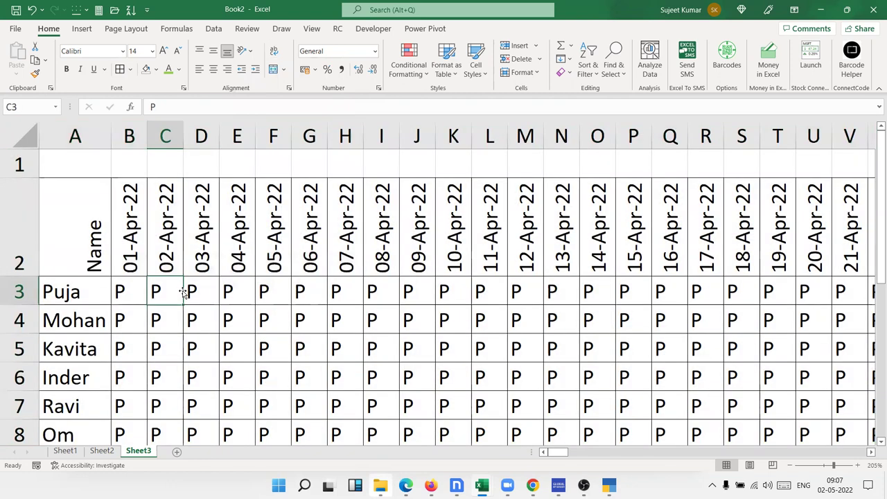
pyautogui.hotkey('ctrl', 'Right')
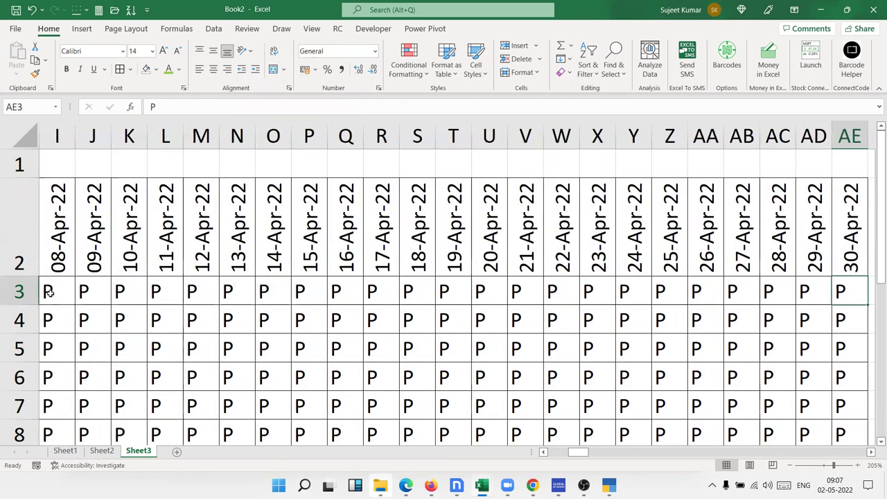
pyautogui.hotkey('ctrl', 'Left')
pyautogui.hotkey('ctrl', 'p')
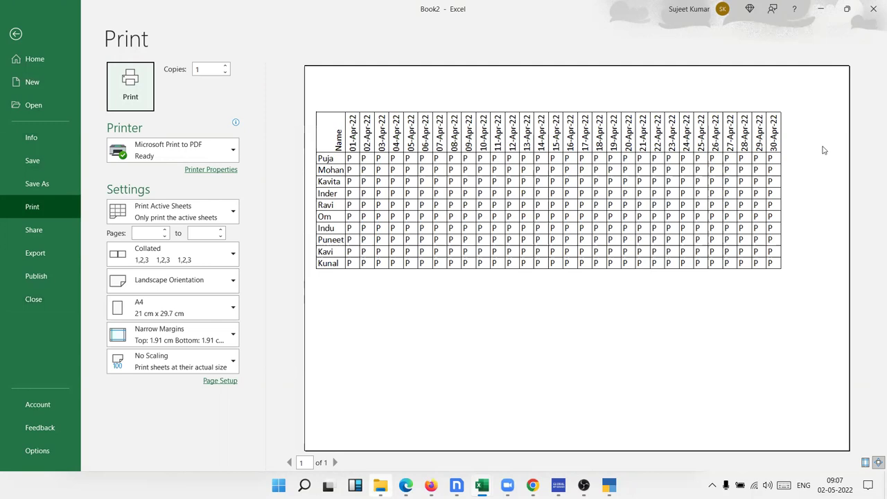
pyautogui.press('Escape')
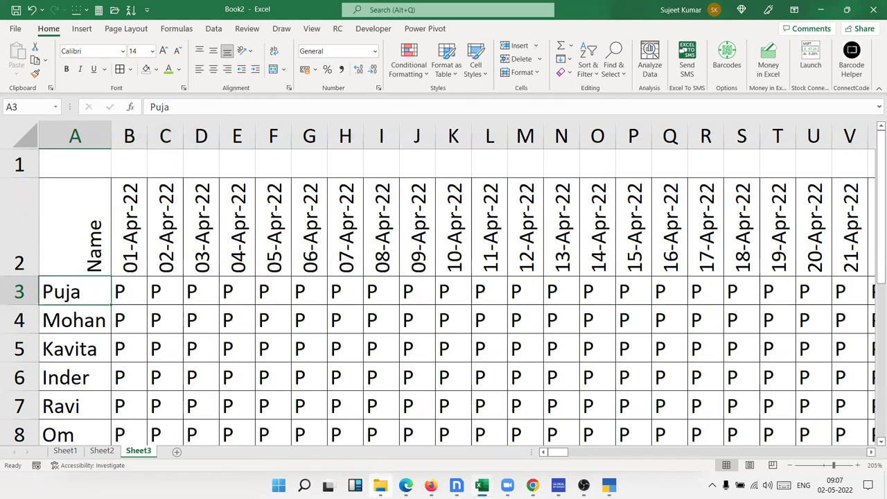
pyautogui.click(66, 452)
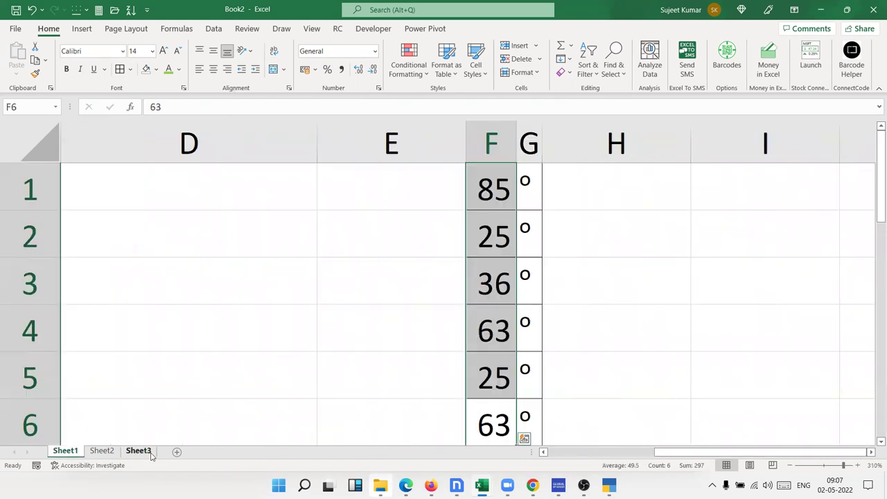
pyautogui.click(142, 451)
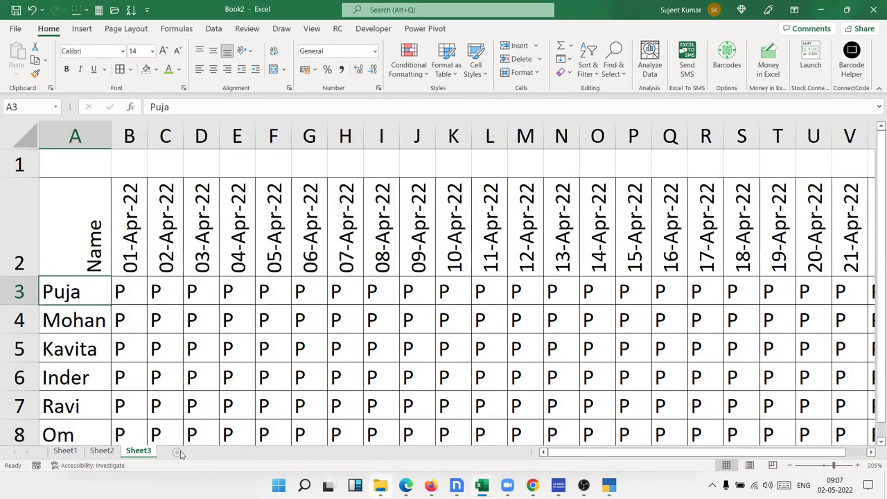
# Step: On a new Sheet4, enter a person's full name in A1, trying then undoing Wrap Text
pyautogui.click(176, 452)
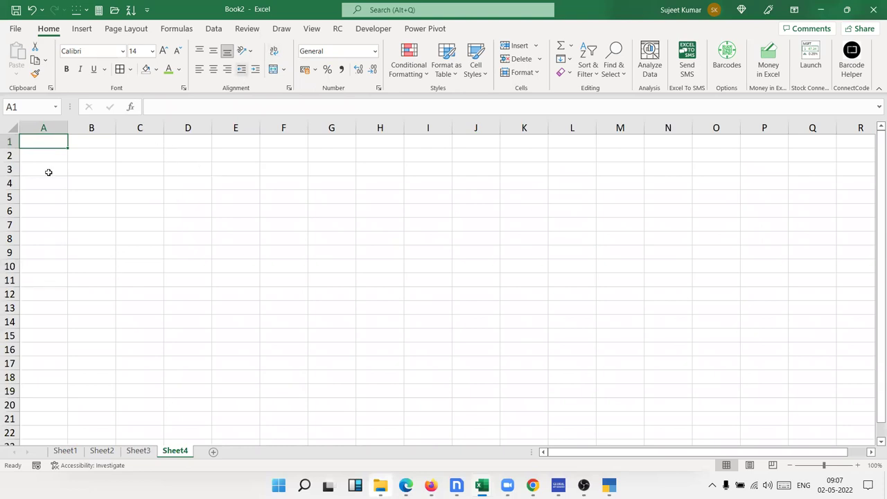
pyautogui.write('Sujeet Kumar')
pyautogui.hotkey('ctrl', 'Return')
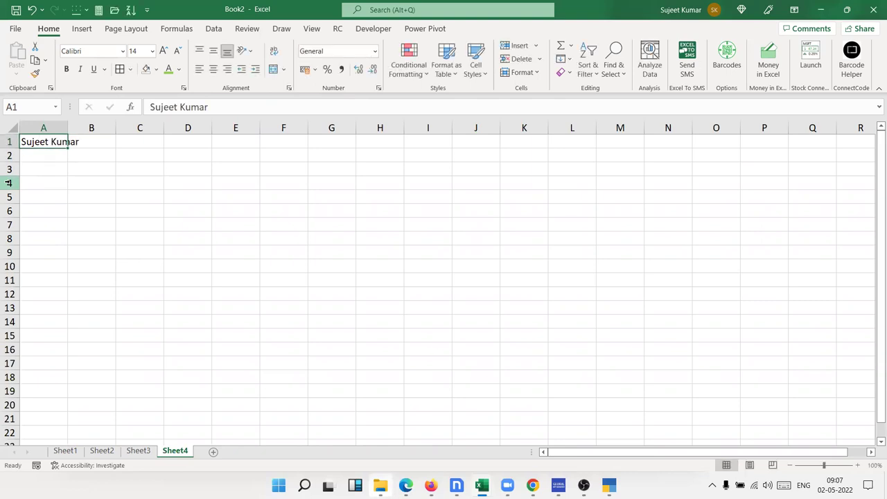
pyautogui.click(274, 50)
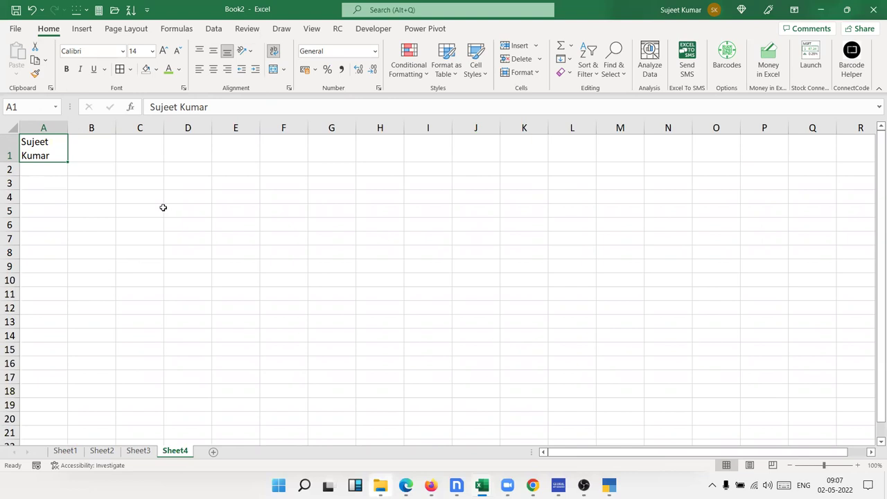
pyautogui.hotkey('ctrl', 'z')
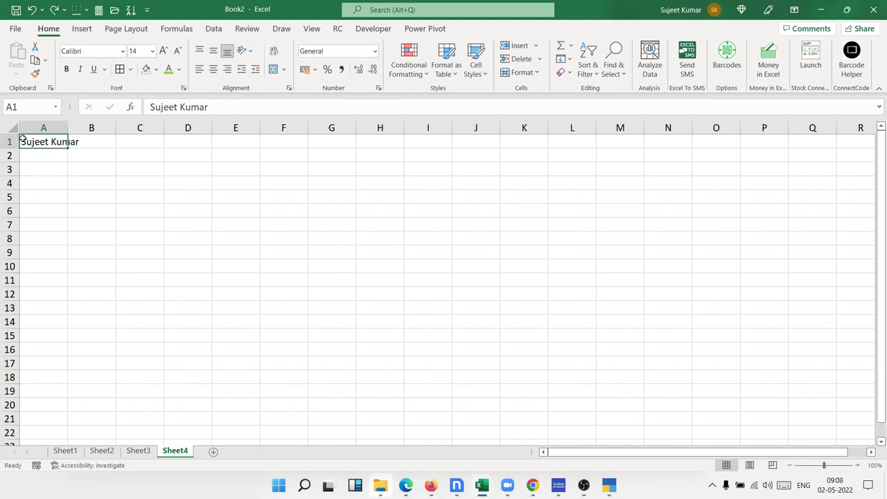
# Step: Apply Shrink to fit to A1 and drag column A narrower to fit the name
pyautogui.rightClick(34, 141)
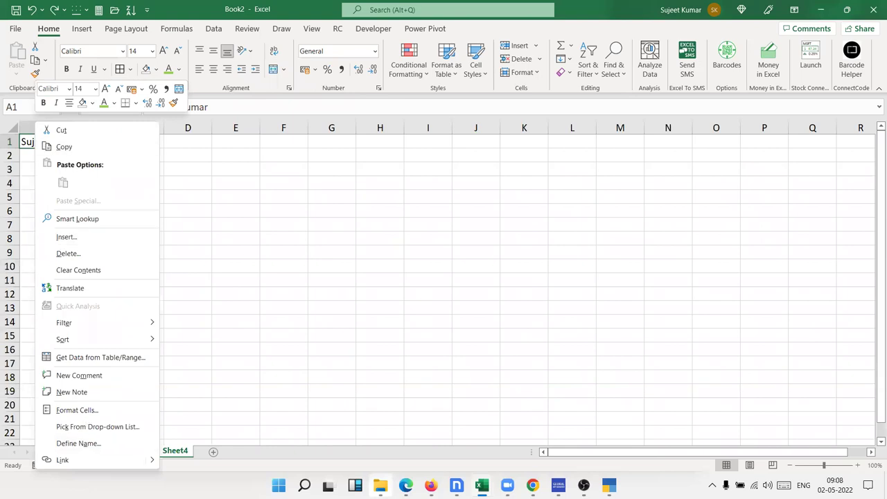
pyautogui.click(81, 416)
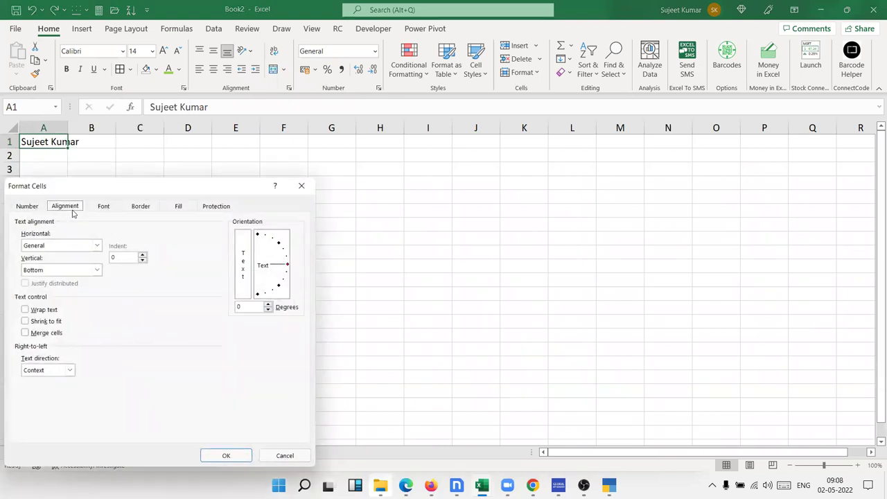
pyautogui.click(44, 322)
pyautogui.click(222, 457)
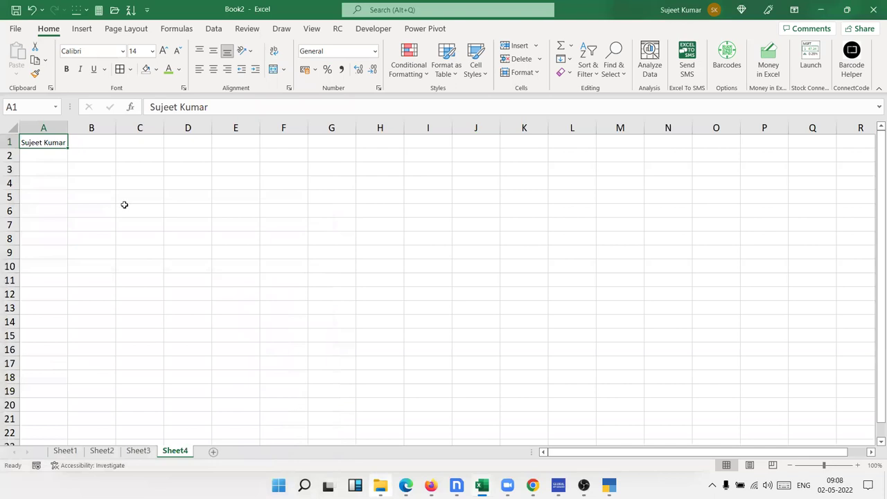
pyautogui.moveTo(69, 129); pyautogui.dragTo(106, 131)
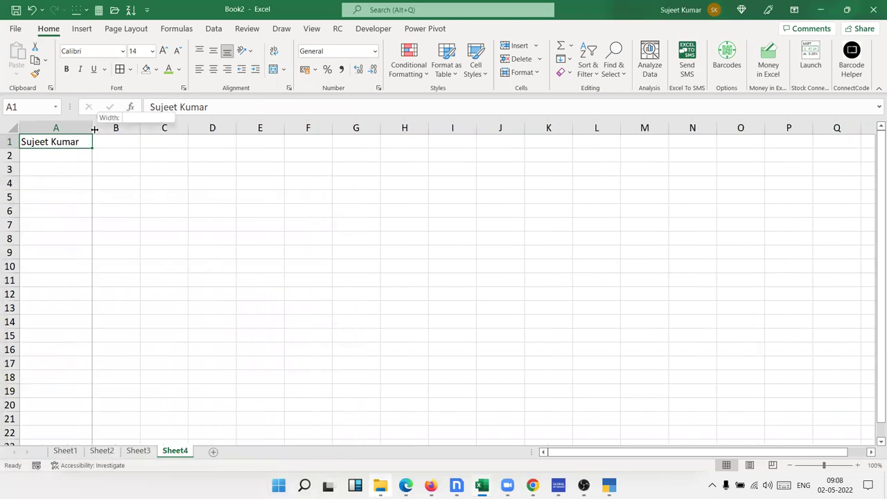
pyautogui.moveTo(106, 131); pyautogui.dragTo(92, 129)
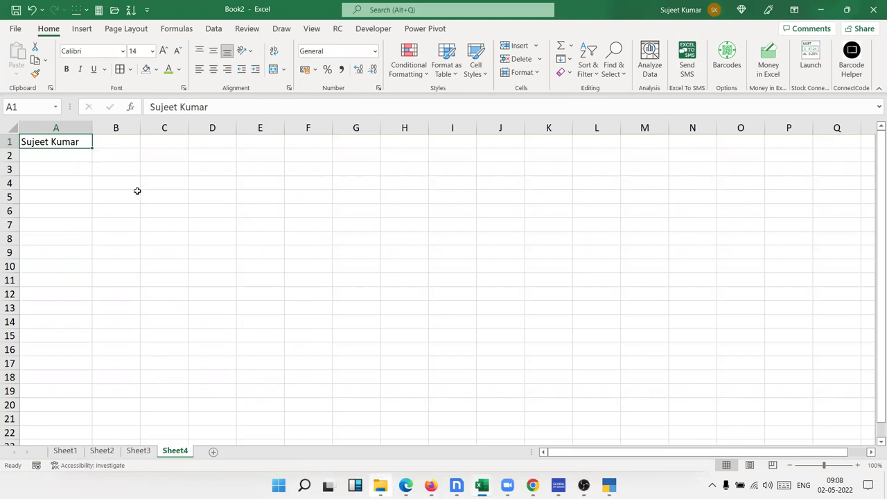
pyautogui.click(173, 194)
pyautogui.write('125')
pyautogui.press('Escape')
pyautogui.write('8')
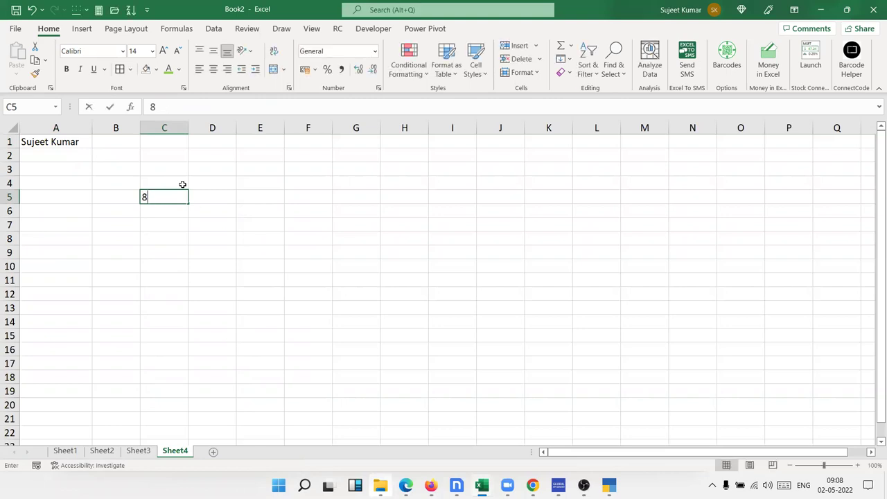
pyautogui.write('52')
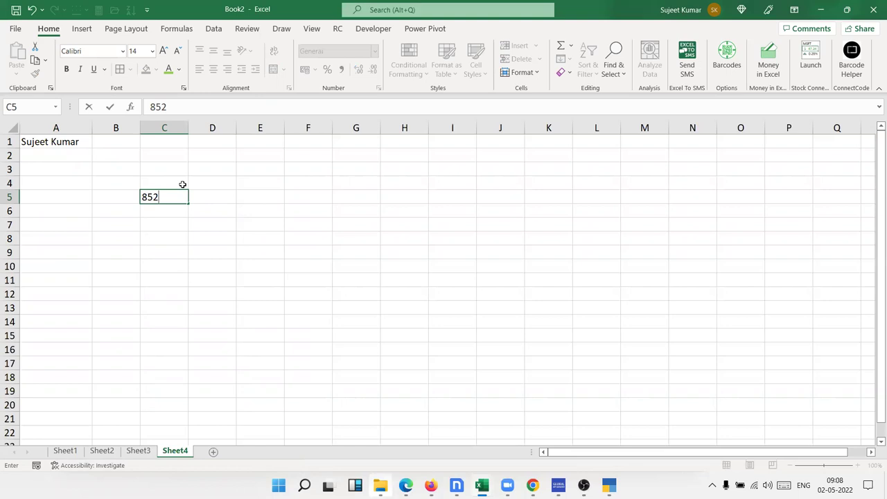
pyautogui.hotkey('alt', 'Return')
pyautogui.write('8')
pyautogui.write('52')
pyautogui.hotkey('alt', 'Return')
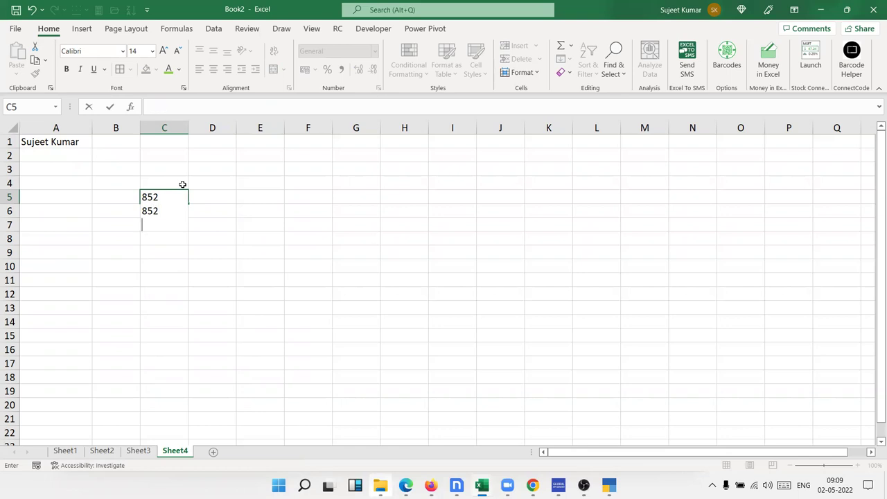
pyautogui.write('47')
pyautogui.hotkey('alt', 'Return')
pyautogui.write('365')
pyautogui.press('Return')
pyautogui.press('Up')
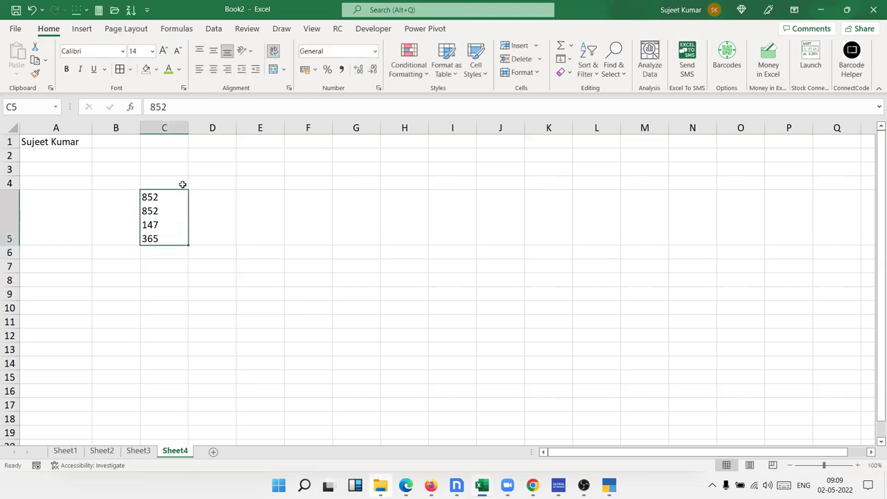
pyautogui.press('Delete')
pyautogui.press('Up')
pyautogui.press('Up')
pyautogui.press('Up')
pyautogui.press('Up')
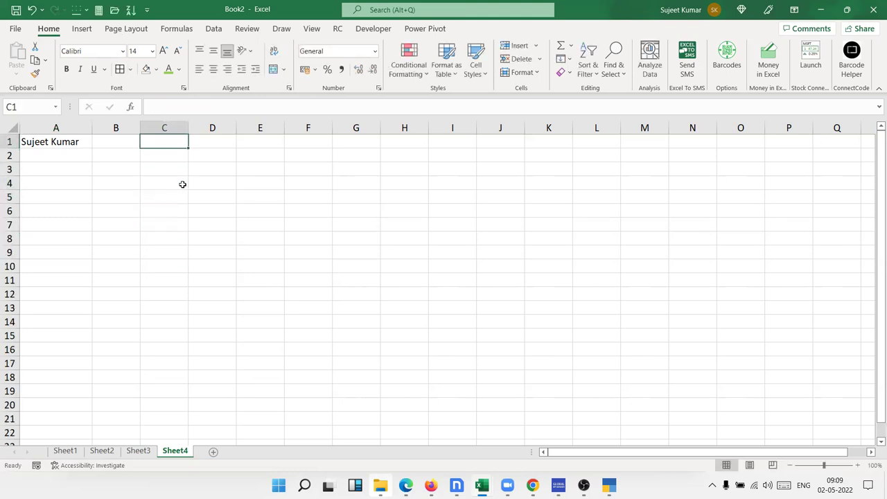
pyautogui.press('Left')
pyautogui.press('Left')
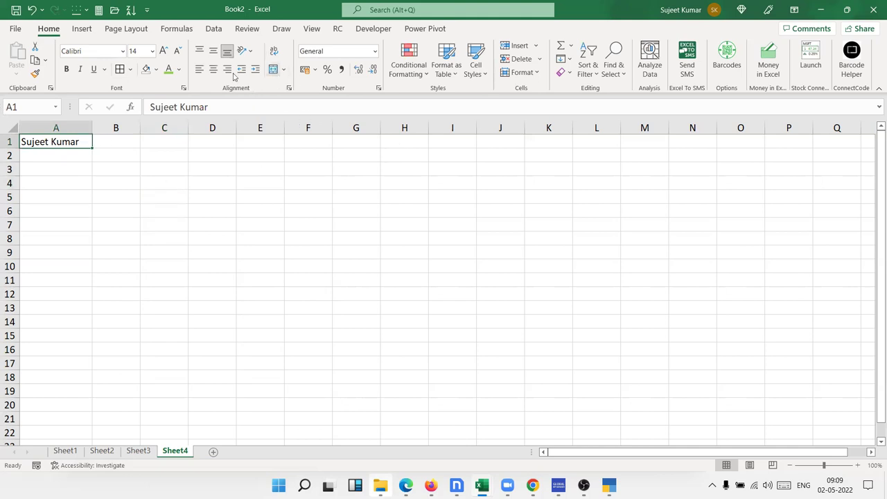
# Step: Indent the name in A1 four times, then undo the indentation
pyautogui.click(255, 70)
pyautogui.click(255, 69)
pyautogui.click(255, 69)
pyautogui.click(255, 70)
pyautogui.hotkey('ctrl', 'z')
pyautogui.hotkey('ctrl', 'z')
pyautogui.hotkey('ctrl', 'z')
pyautogui.hotkey('ctrl', 'z')
pyautogui.hotkey('ctrl', 'z')
pyautogui.hotkey('ctrl', 'z')
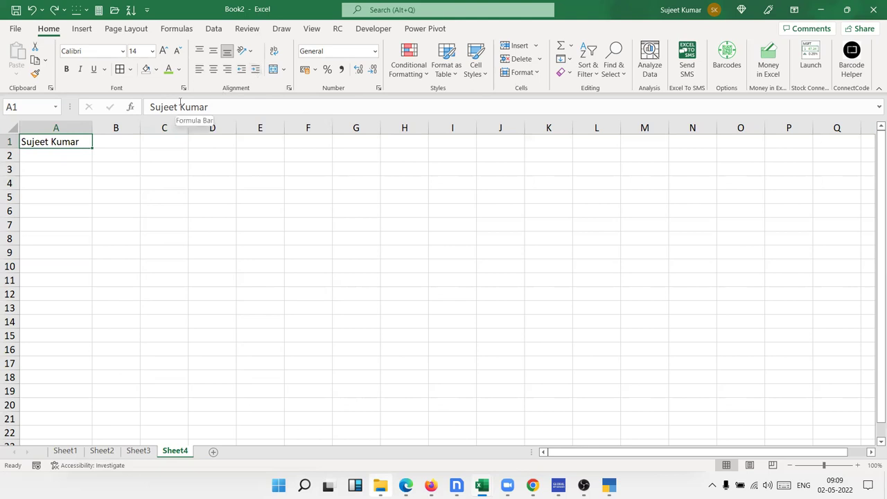
# Step: Clear the name from A1 and enter 'Dashboard 2022' in A2
pyautogui.press('Delete')
pyautogui.press('Return')
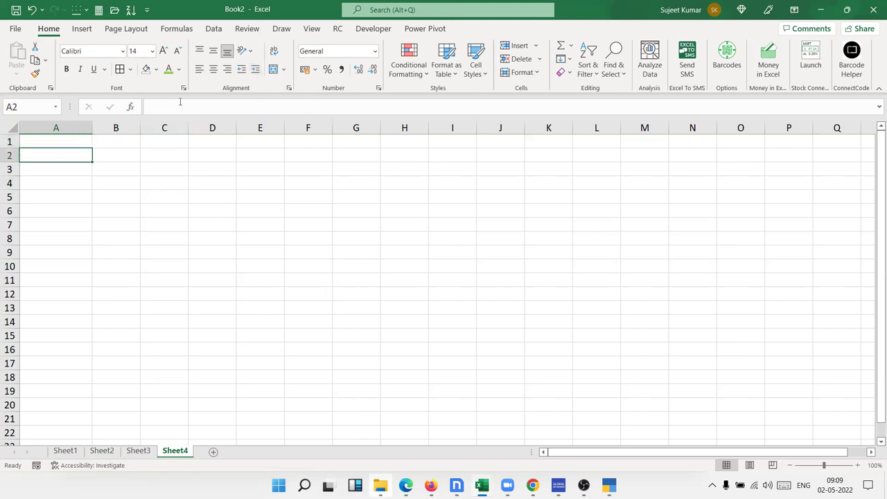
pyautogui.write('Dasj')
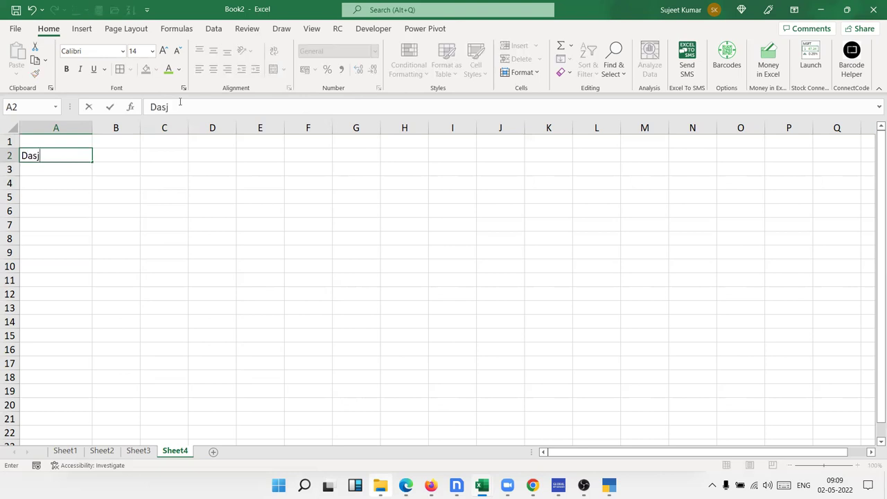
pyautogui.press('BackSpace')
pyautogui.write('hboard 2022')
pyautogui.press('Return')
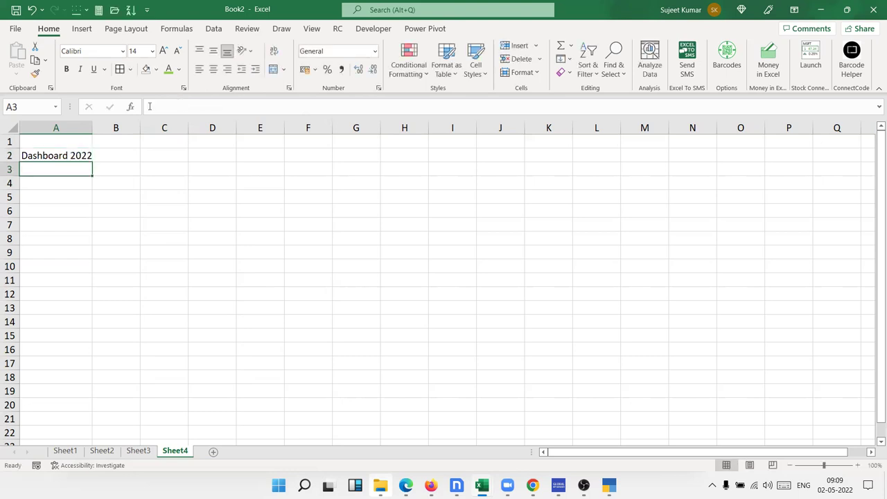
# Step: Increase the indent of the Dashboard 2022 heading in A2 thirteen times, moving it toward column E
pyautogui.click(43, 156)
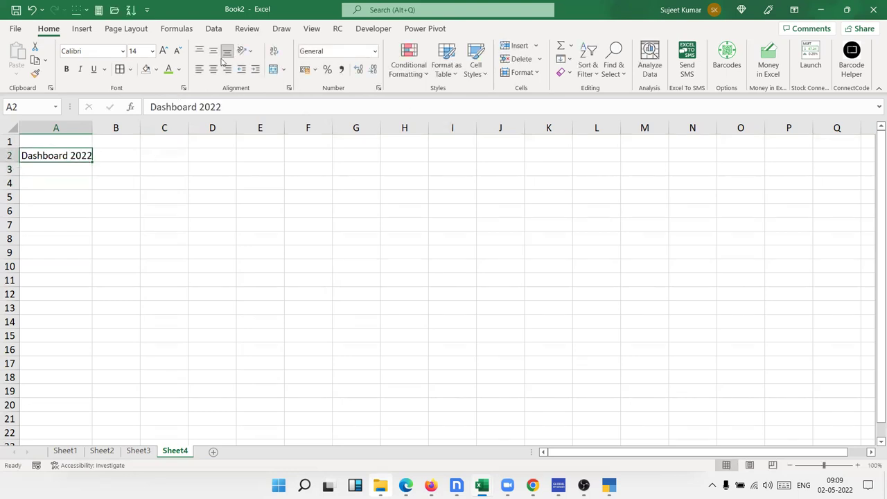
pyautogui.click(256, 70)
pyautogui.click(256, 70)
pyautogui.click(256, 70)
pyautogui.click(256, 70)
pyautogui.click(256, 70)
pyautogui.click(256, 70)
pyautogui.click(255, 70)
pyautogui.click(256, 70)
pyautogui.click(256, 70)
pyautogui.click(256, 70)
pyautogui.click(256, 70)
pyautogui.click(255, 70)
pyautogui.click(256, 70)
pyautogui.click(256, 70)
pyautogui.click(255, 70)
pyautogui.click(256, 70)
pyautogui.click(255, 70)
pyautogui.click(256, 70)
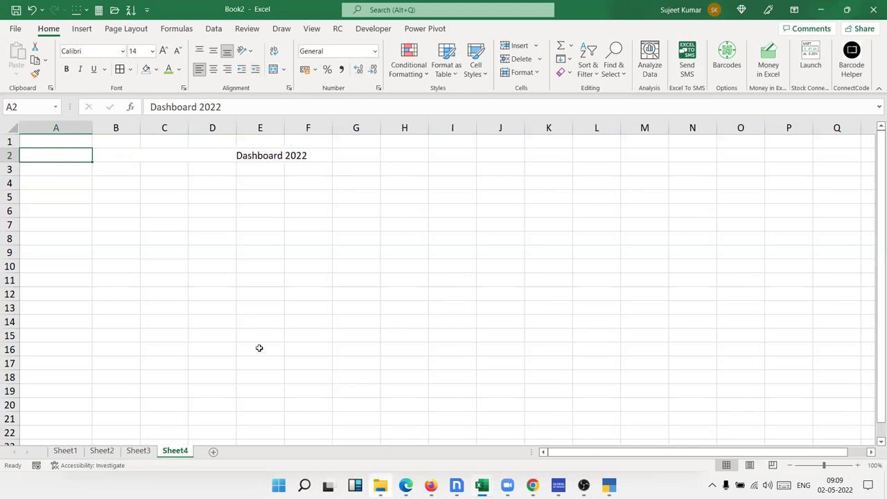
# Step: Apply Merge Across to E6:K18 so each row becomes one wide cell
pyautogui.moveTo(248, 209); pyautogui.dragTo(570, 381)
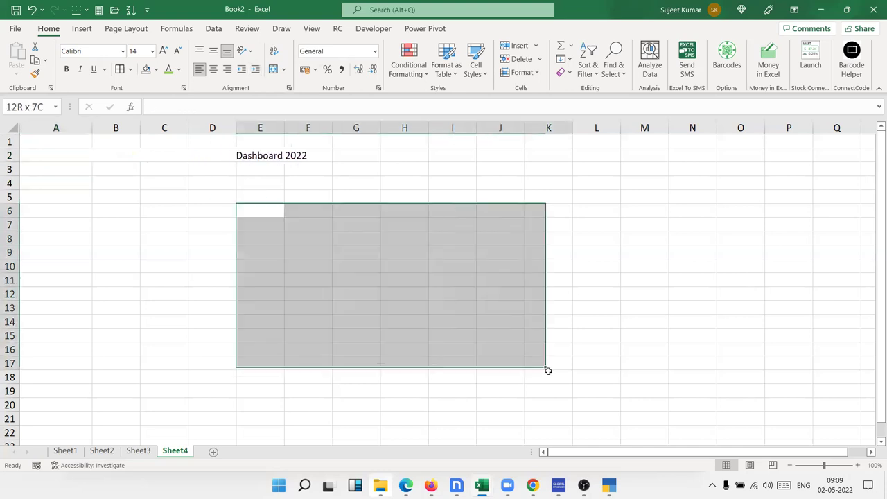
pyautogui.click(284, 70)
pyautogui.click(293, 86)
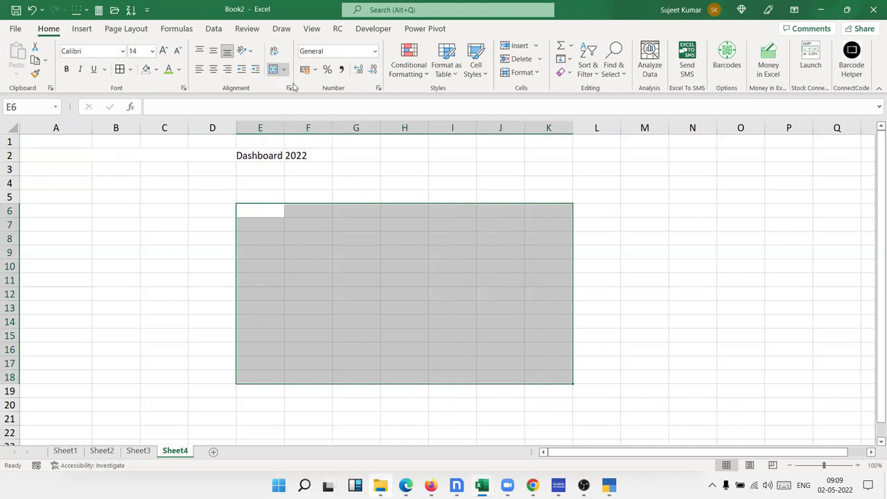
pyautogui.click(274, 70)
pyautogui.click(283, 70)
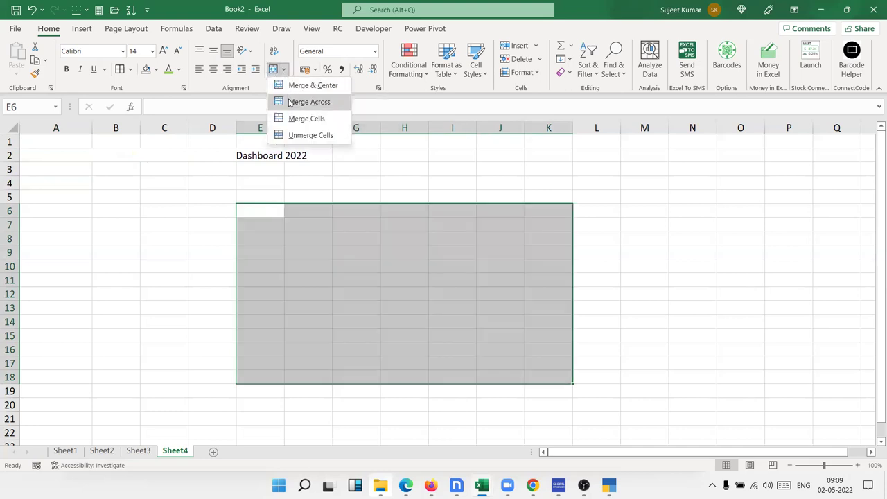
pyautogui.click(305, 102)
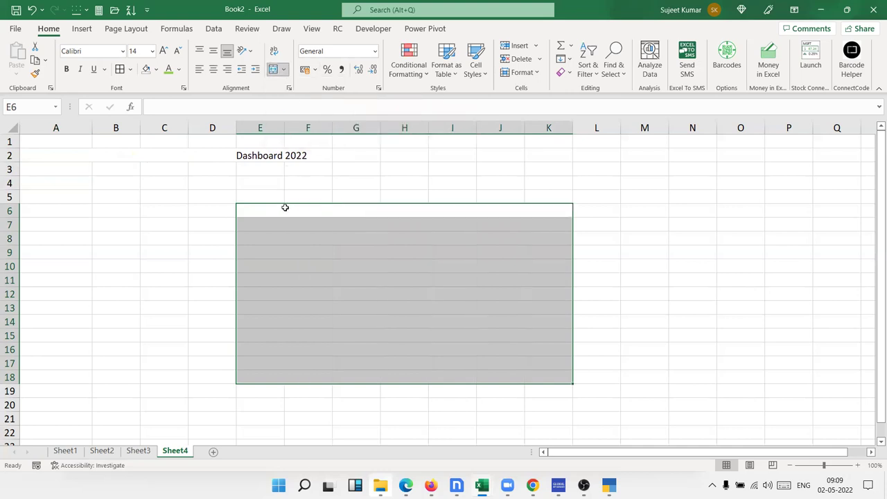
pyautogui.click(285, 208)
pyautogui.click(284, 224)
pyautogui.press('Down')
pyautogui.press('Down')
pyautogui.press('Down')
pyautogui.press('Down')
pyautogui.press('Down')
pyautogui.press('Down')
pyautogui.press('Down')
pyautogui.press('Down')
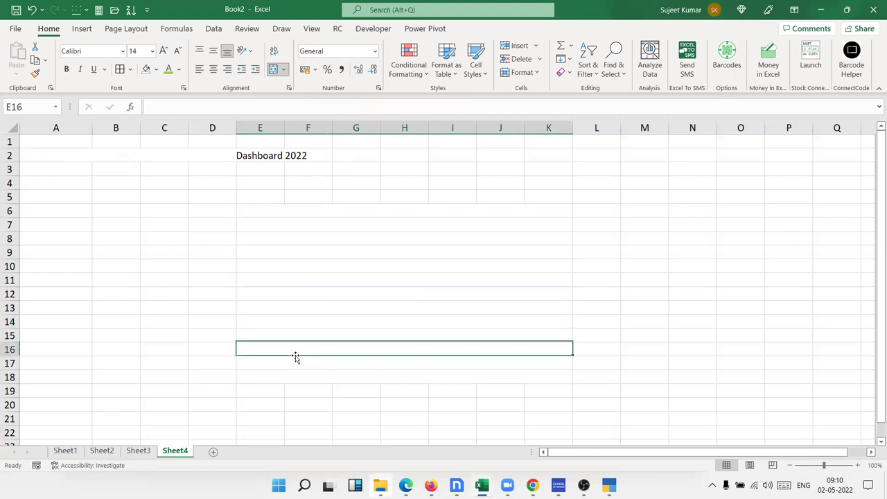
pyautogui.press('Down')
pyautogui.click(293, 389)
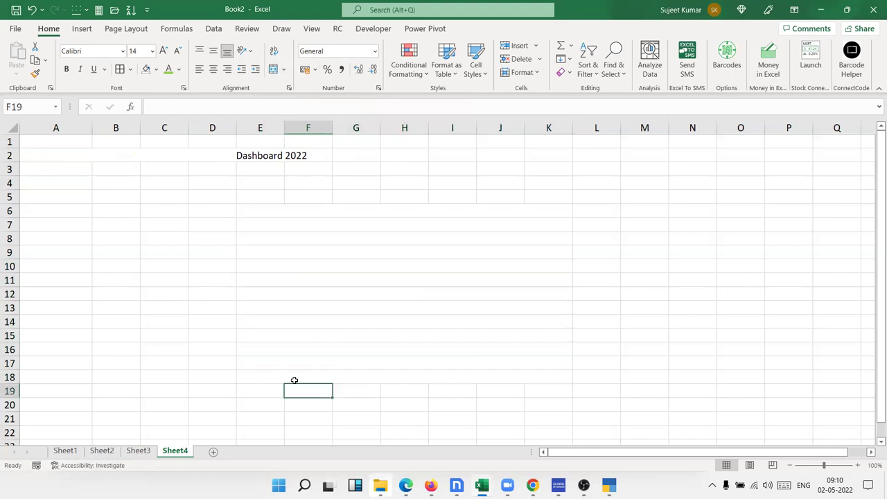
pyautogui.click(294, 380)
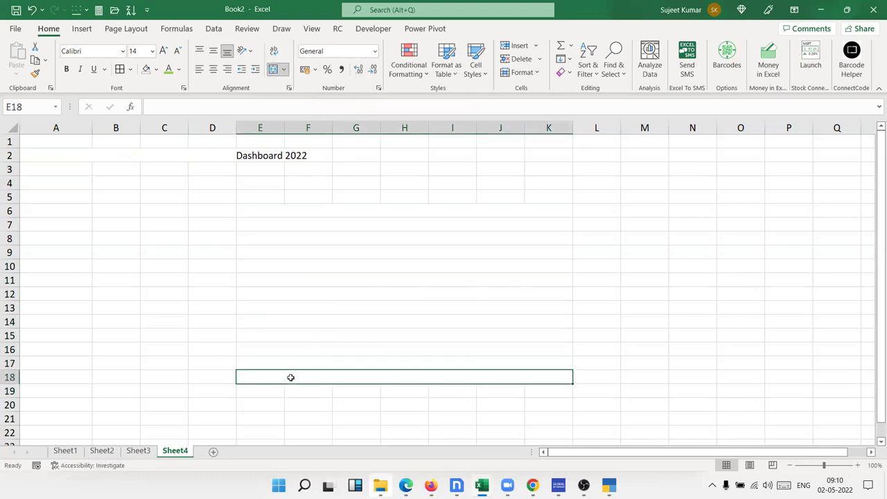
pyautogui.moveTo(260, 211); pyautogui.dragTo(290, 377)
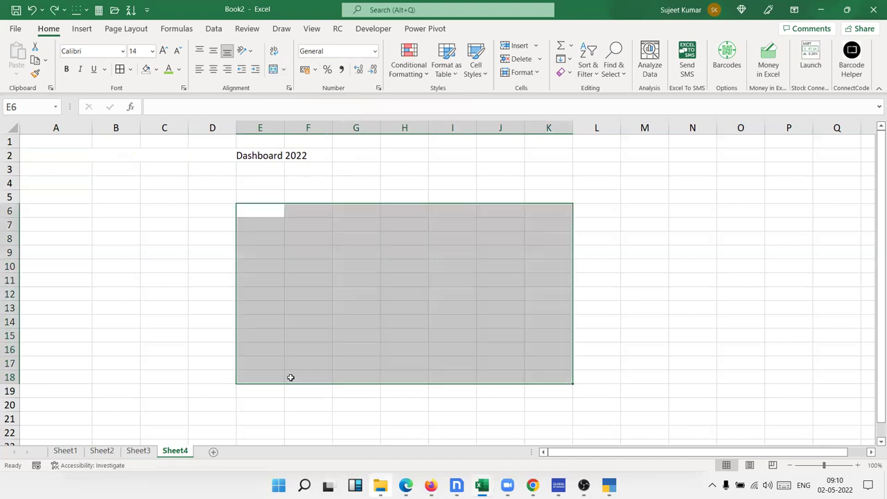
pyautogui.click(357, 169)
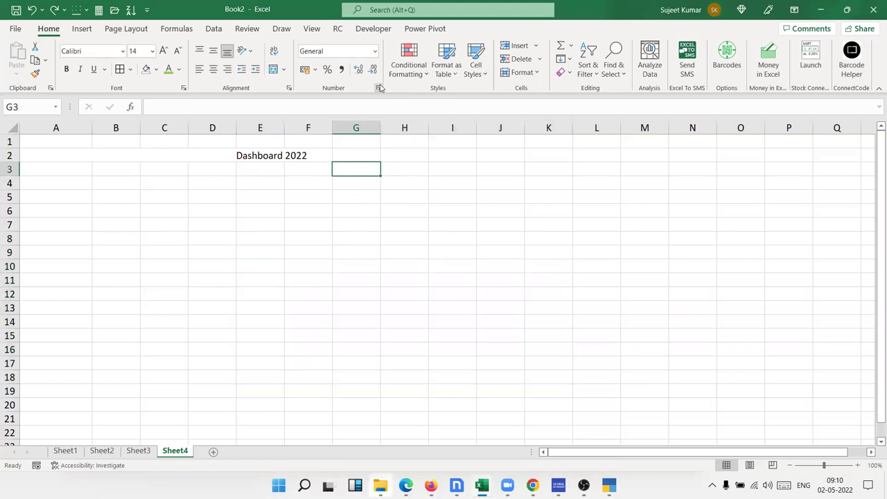
pyautogui.click(379, 87)
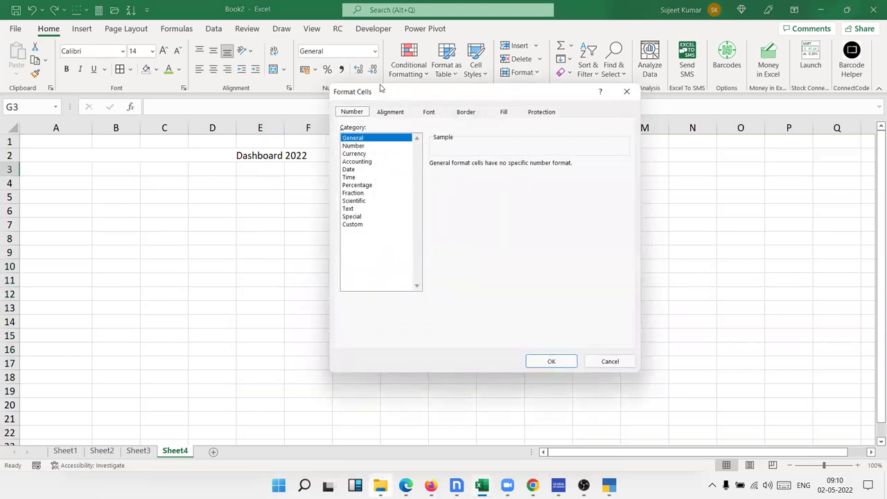
pyautogui.click(379, 226)
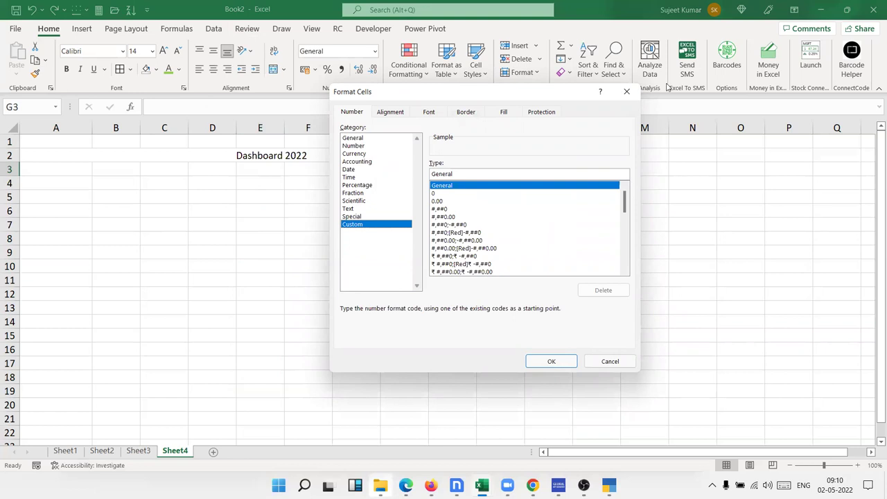
pyautogui.click(625, 93)
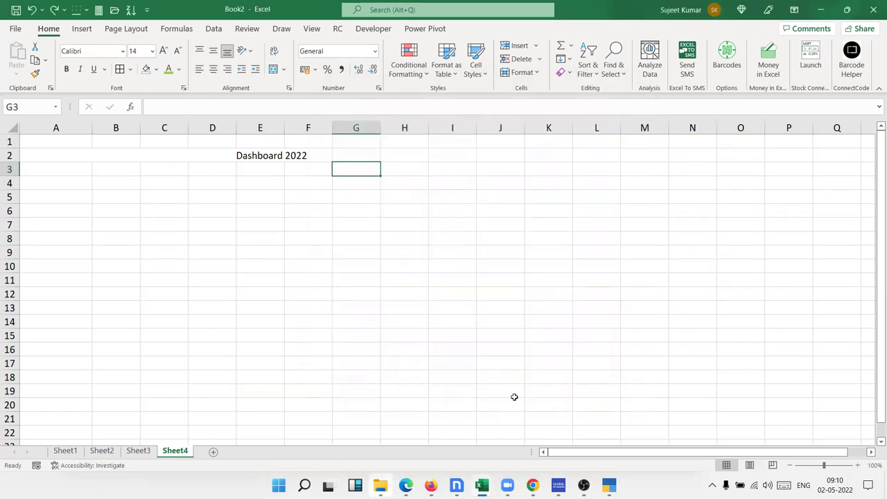
pyautogui.moveTo(528, 483)
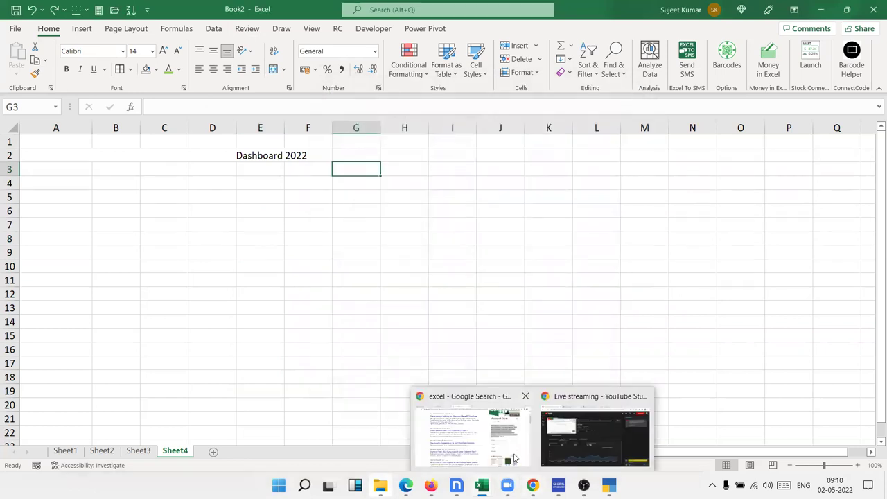
# Step: Bring Chrome forward and go to gmail from the excel search results tab
pyautogui.click(514, 454)
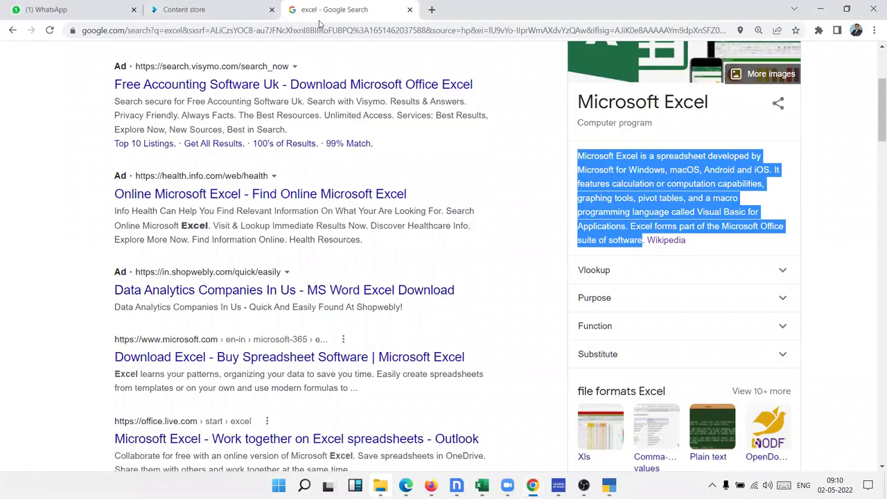
pyautogui.click(234, 28)
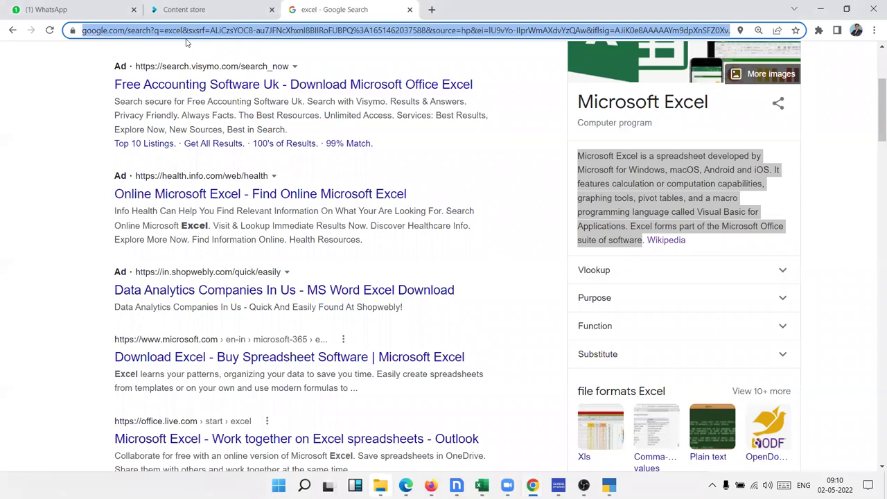
pyautogui.write('gmail')
pyautogui.press('Return')
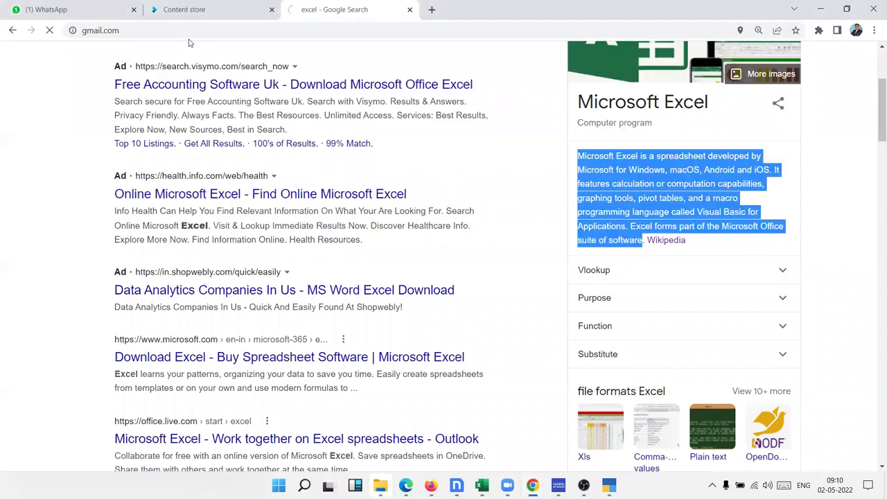
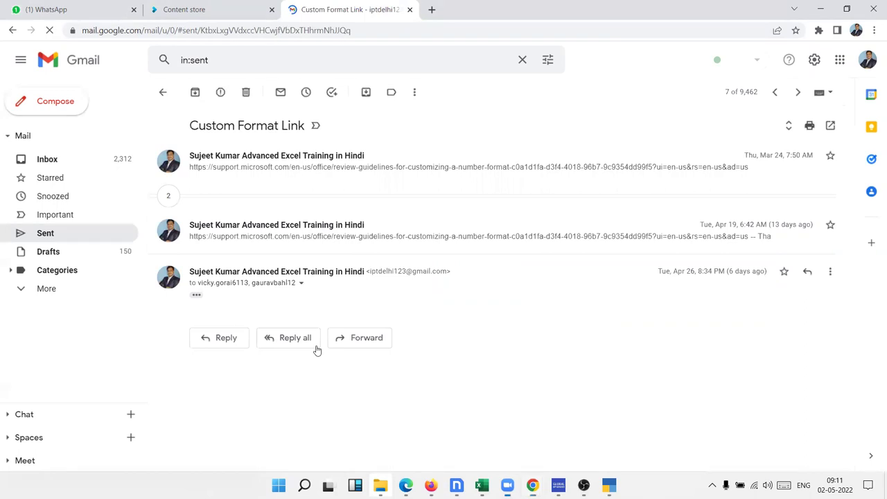
# Step: Forward the sent Custom Format Link message and delete its forwarded-message header text, leaving the link and signatures
pyautogui.click(378, 340)
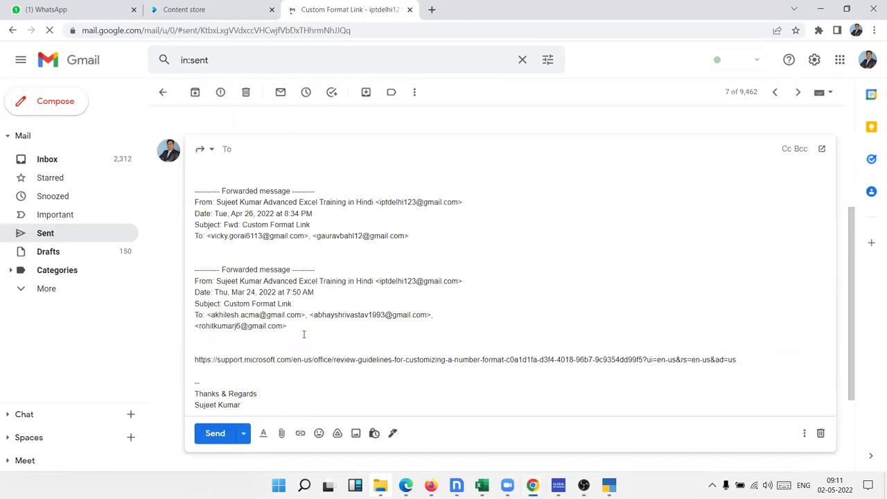
pyautogui.moveTo(303, 335); pyautogui.dragTo(177, 180)
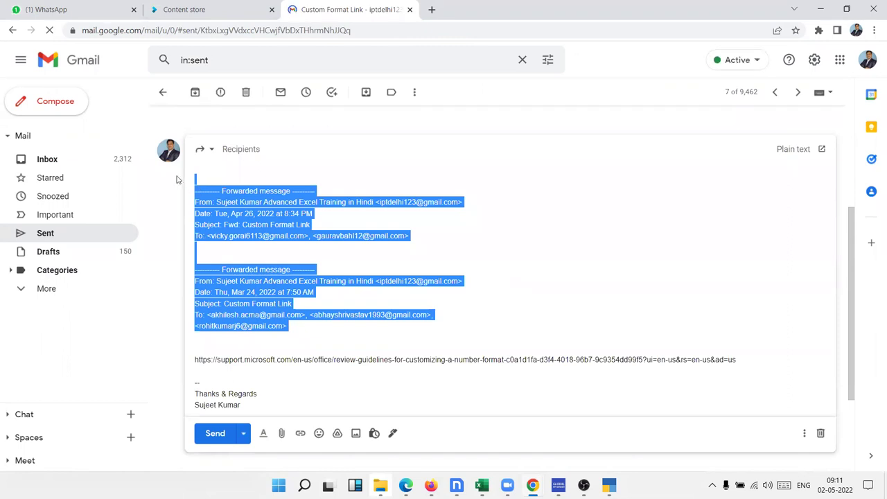
pyautogui.press('BackSpace')
pyautogui.click(259, 169)
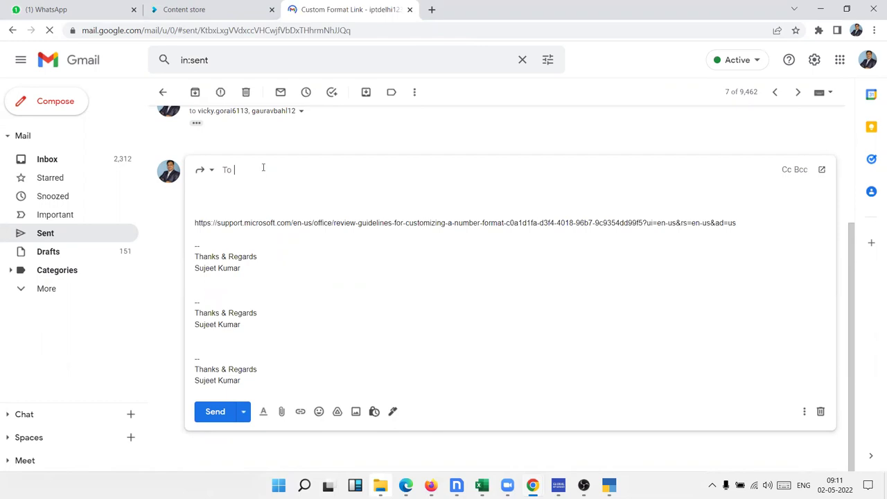
# Step: Enter 'b' as the start of the recipient address, then bring OBS Studio to the front
pyautogui.write('b')
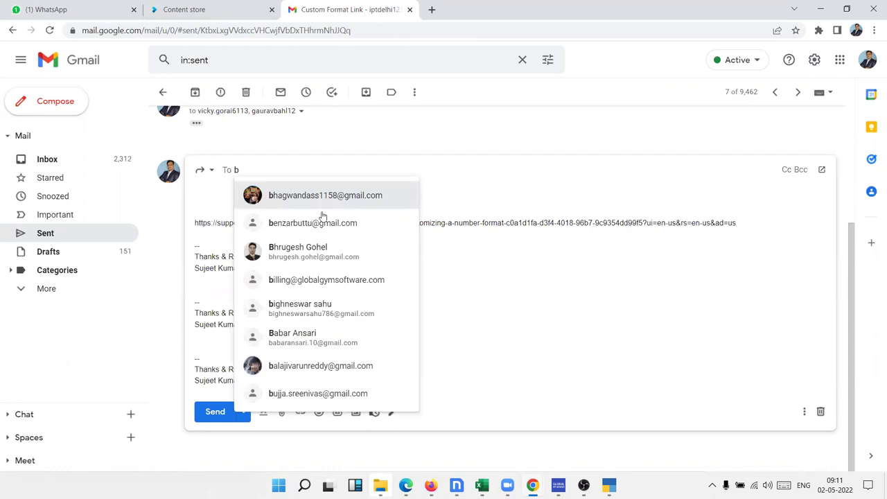
pyautogui.moveTo(316, 206)
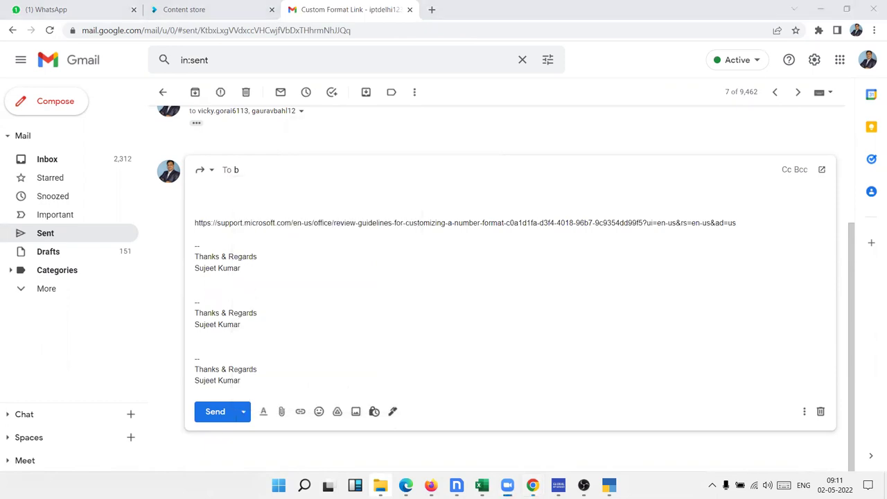
pyautogui.click(585, 485)
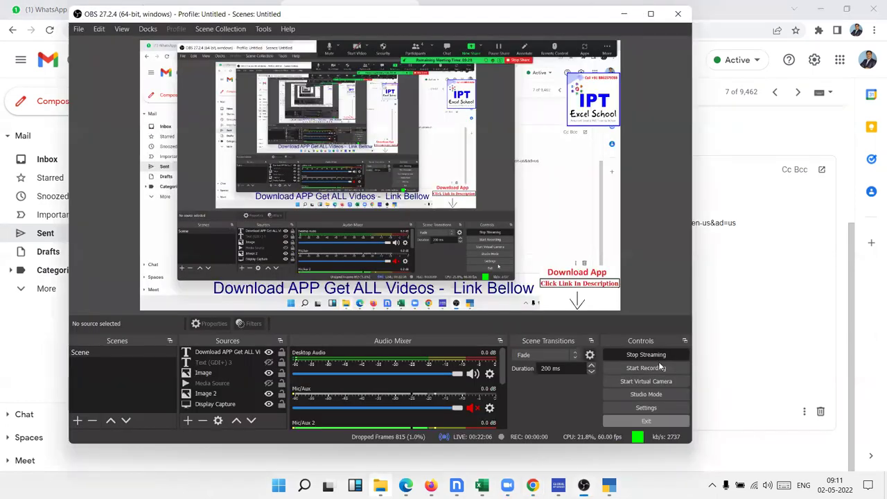